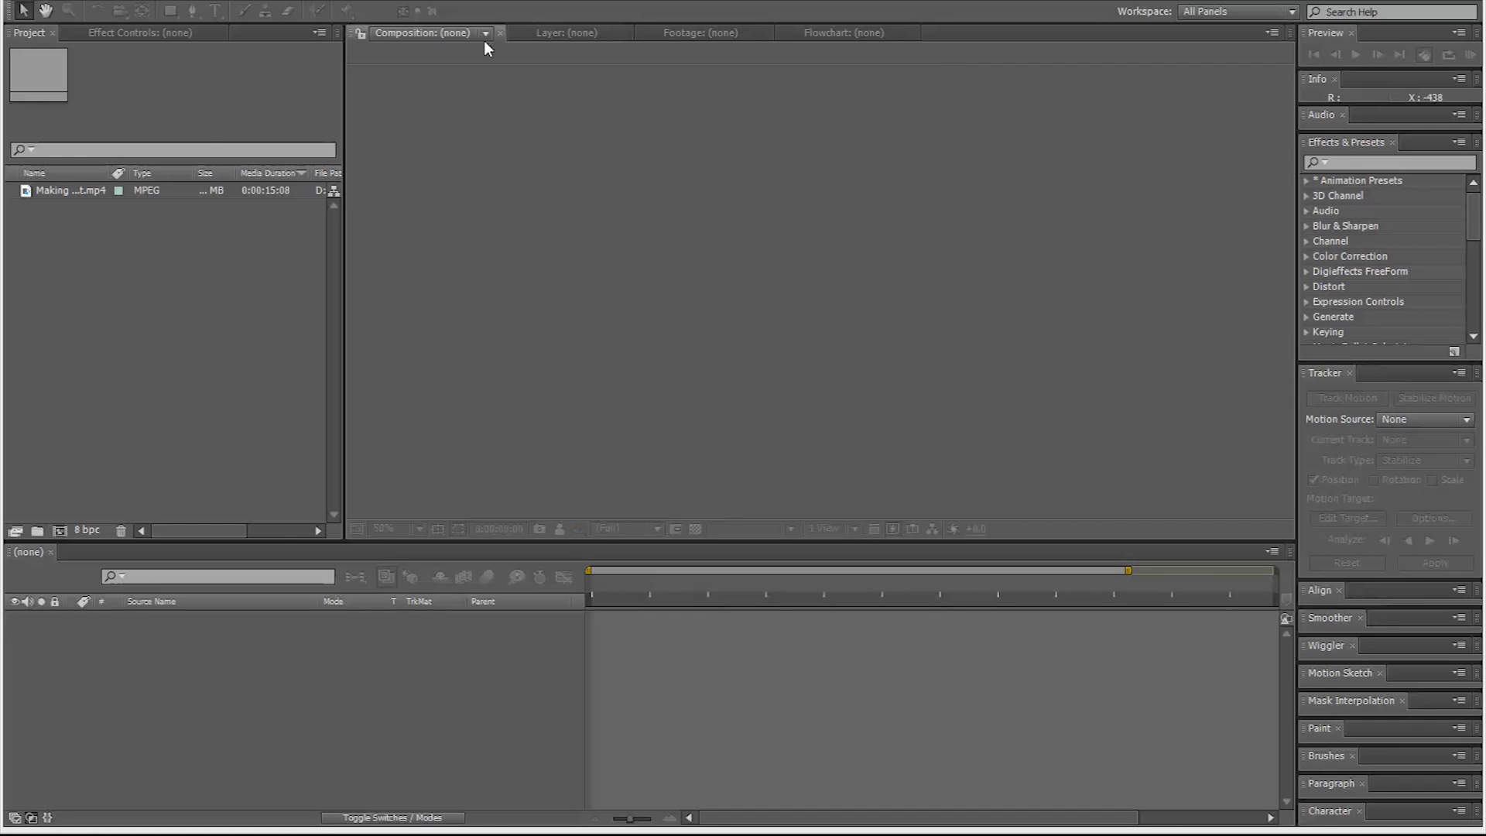
Widen the Project panel's Name column so 'Making the Shot.mp4' shows in full, and check its details.
left_click(161, 267)
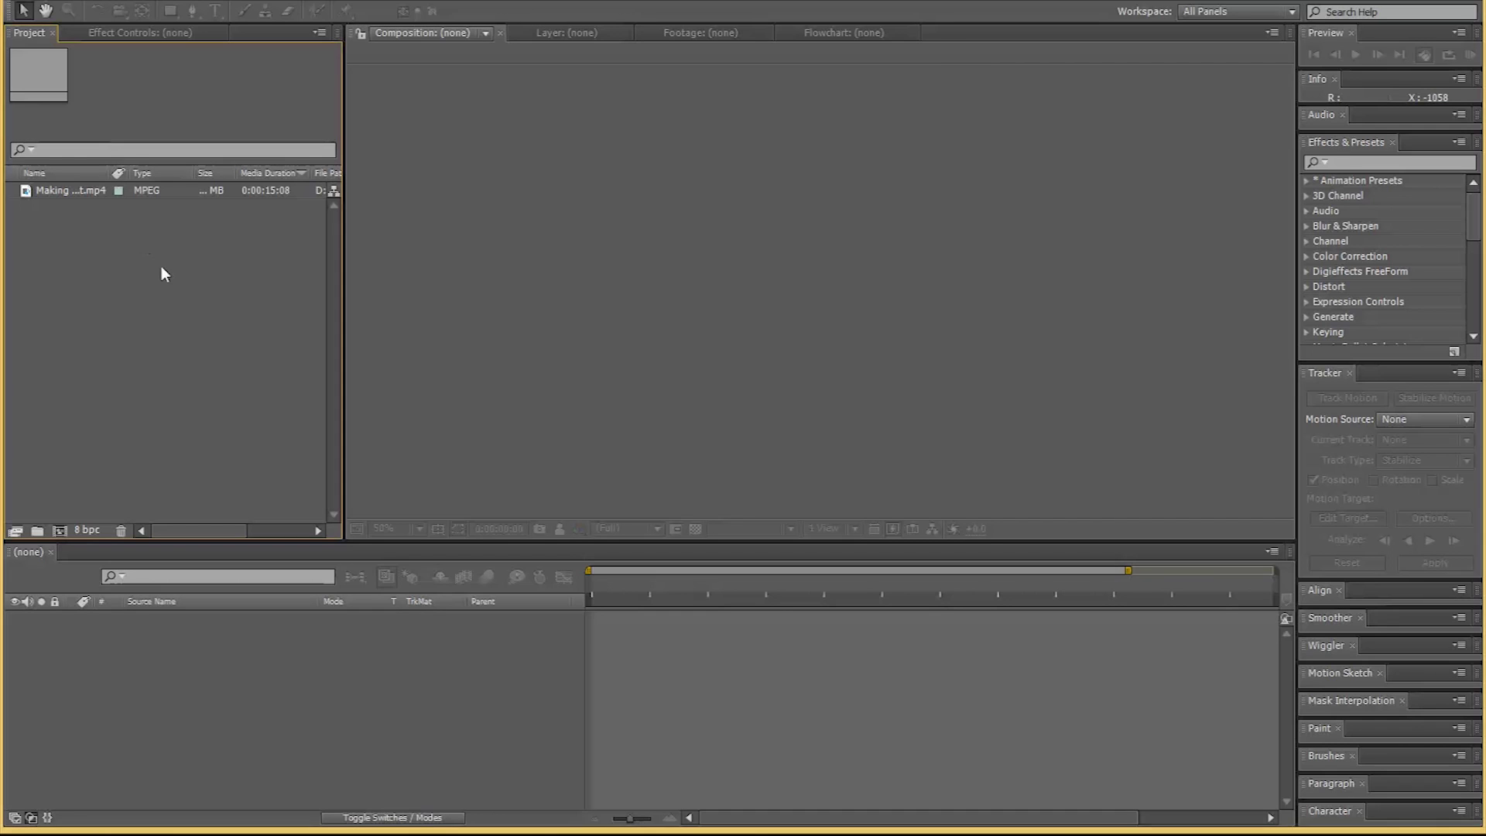
left_click(62, 193)
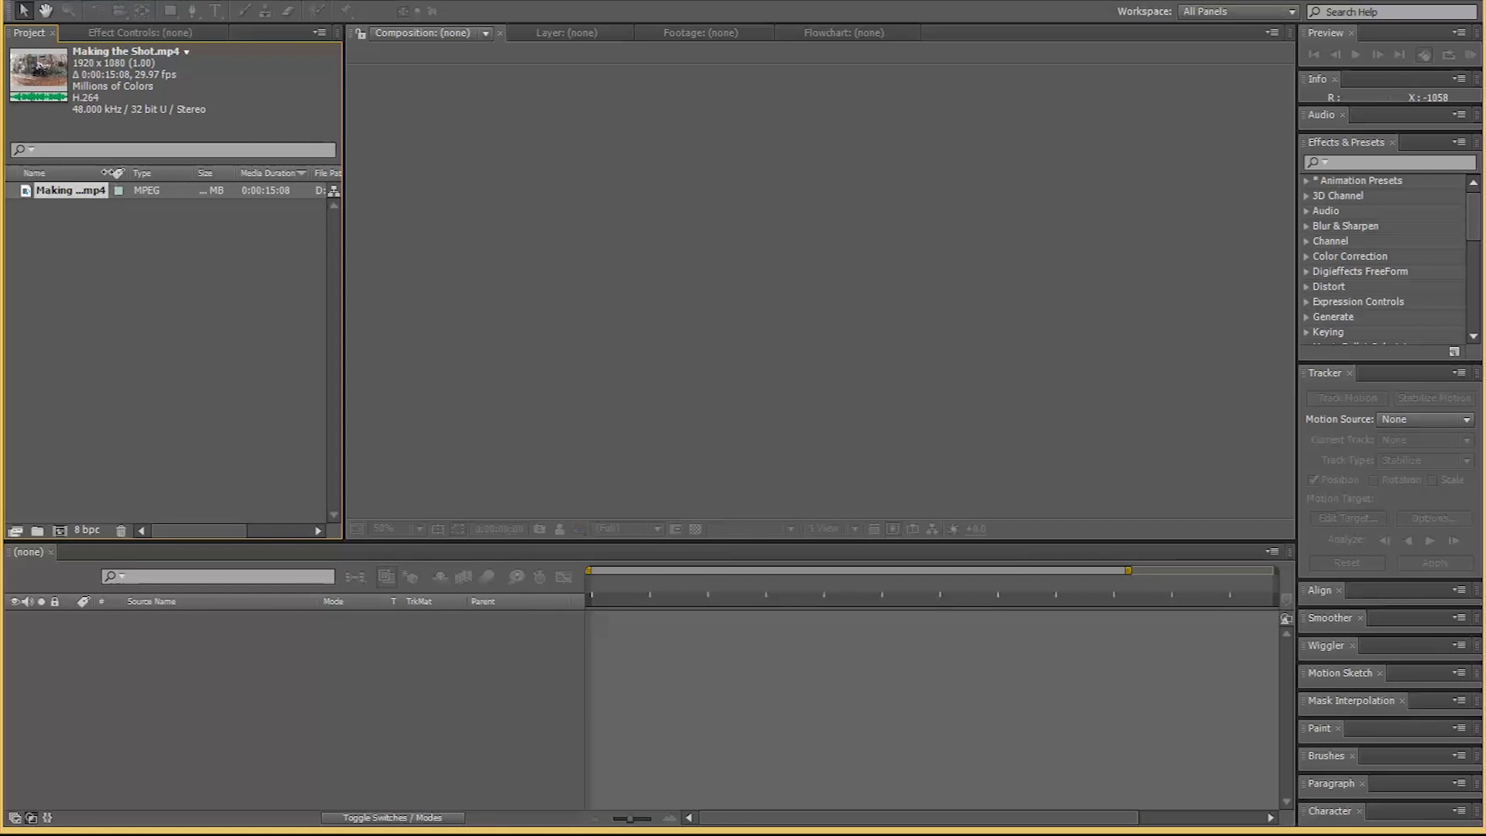
left_click_drag(115, 179, 160, 179)
left_click(120, 257)
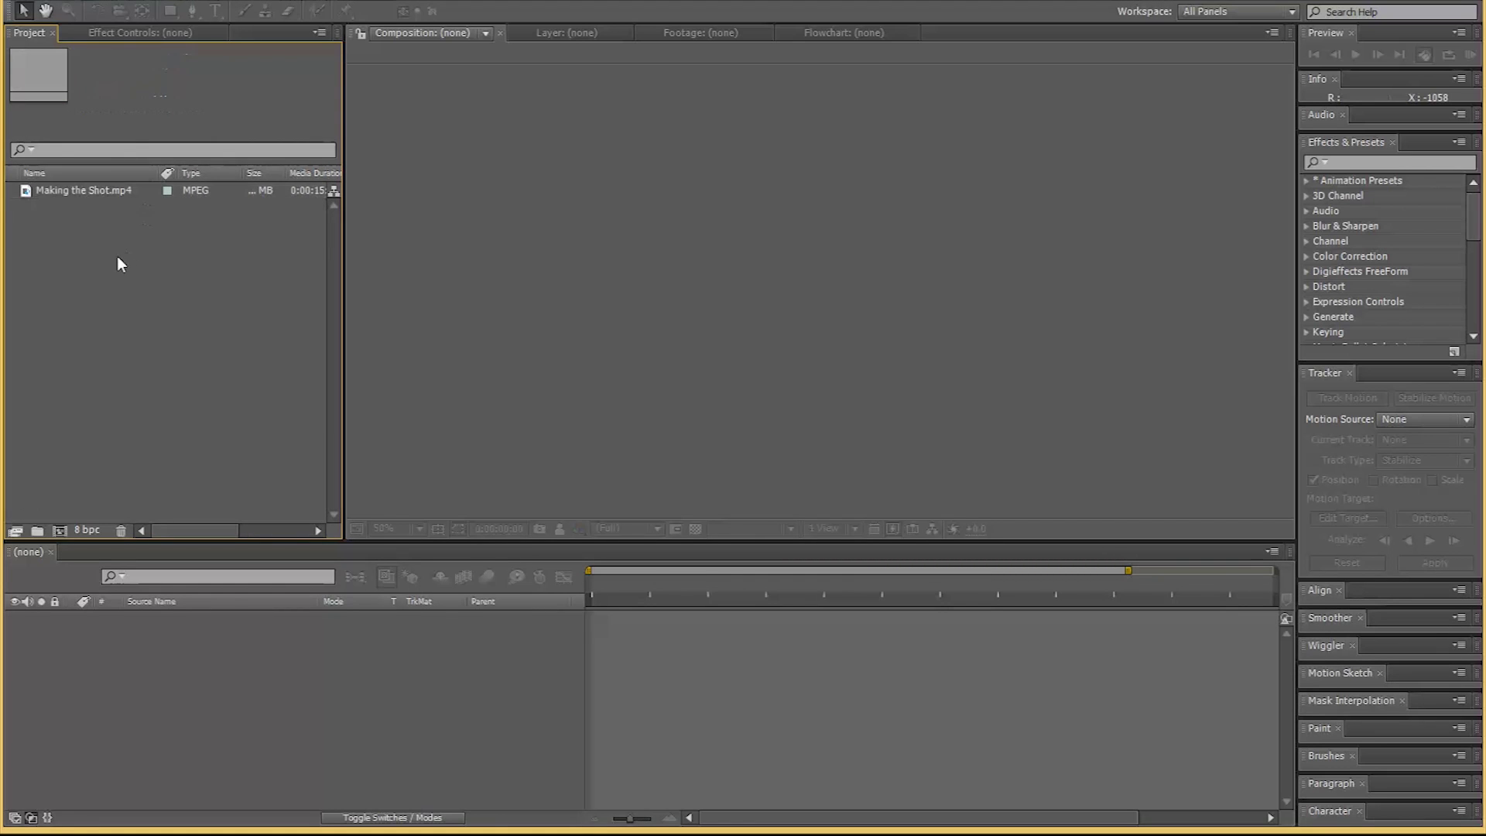
left_click(107, 193)
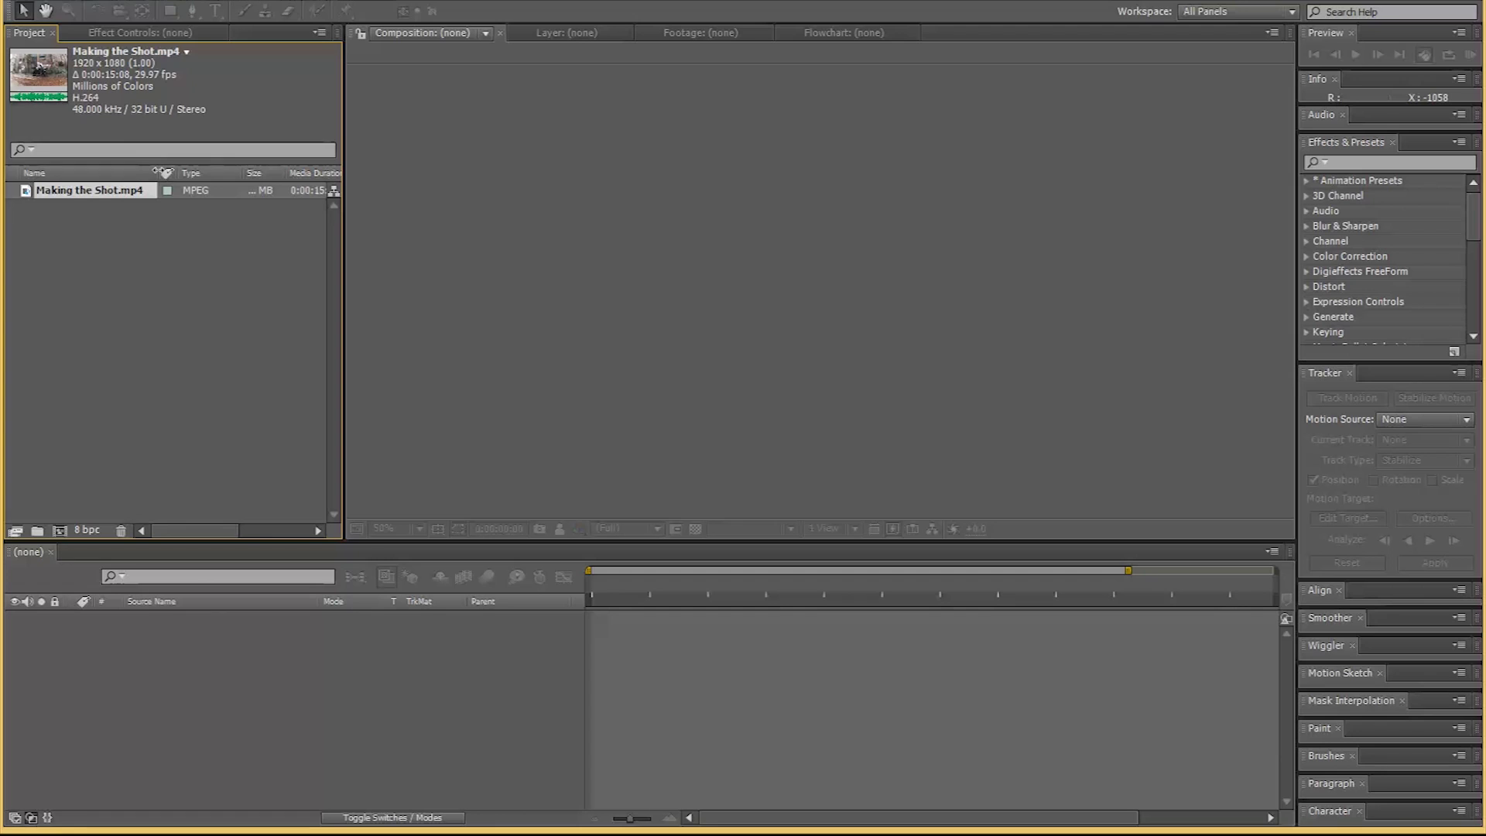
left_click_drag(163, 171, 156, 171)
left_click(136, 246)
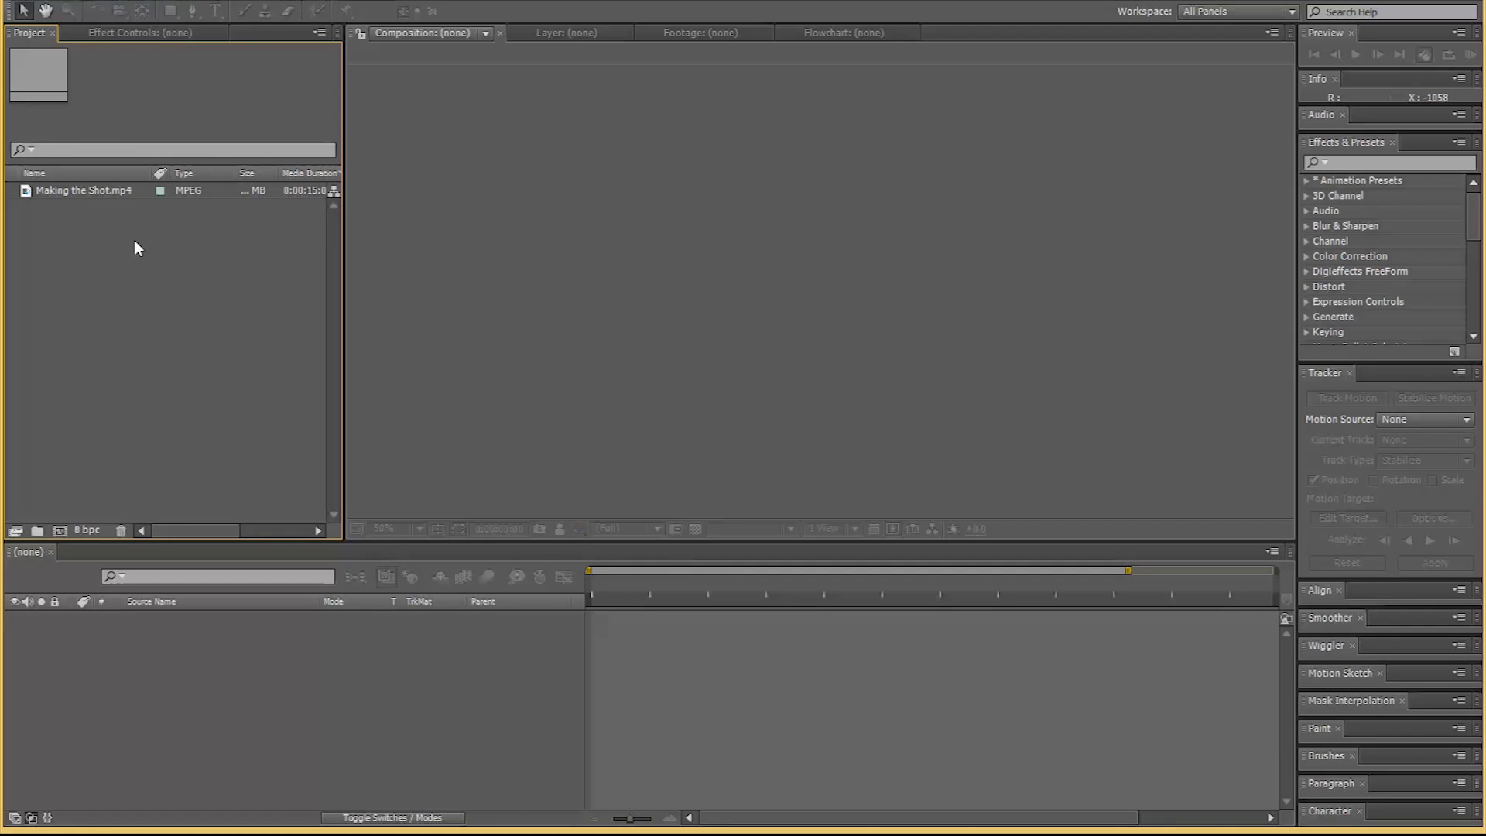
left_click(91, 191)
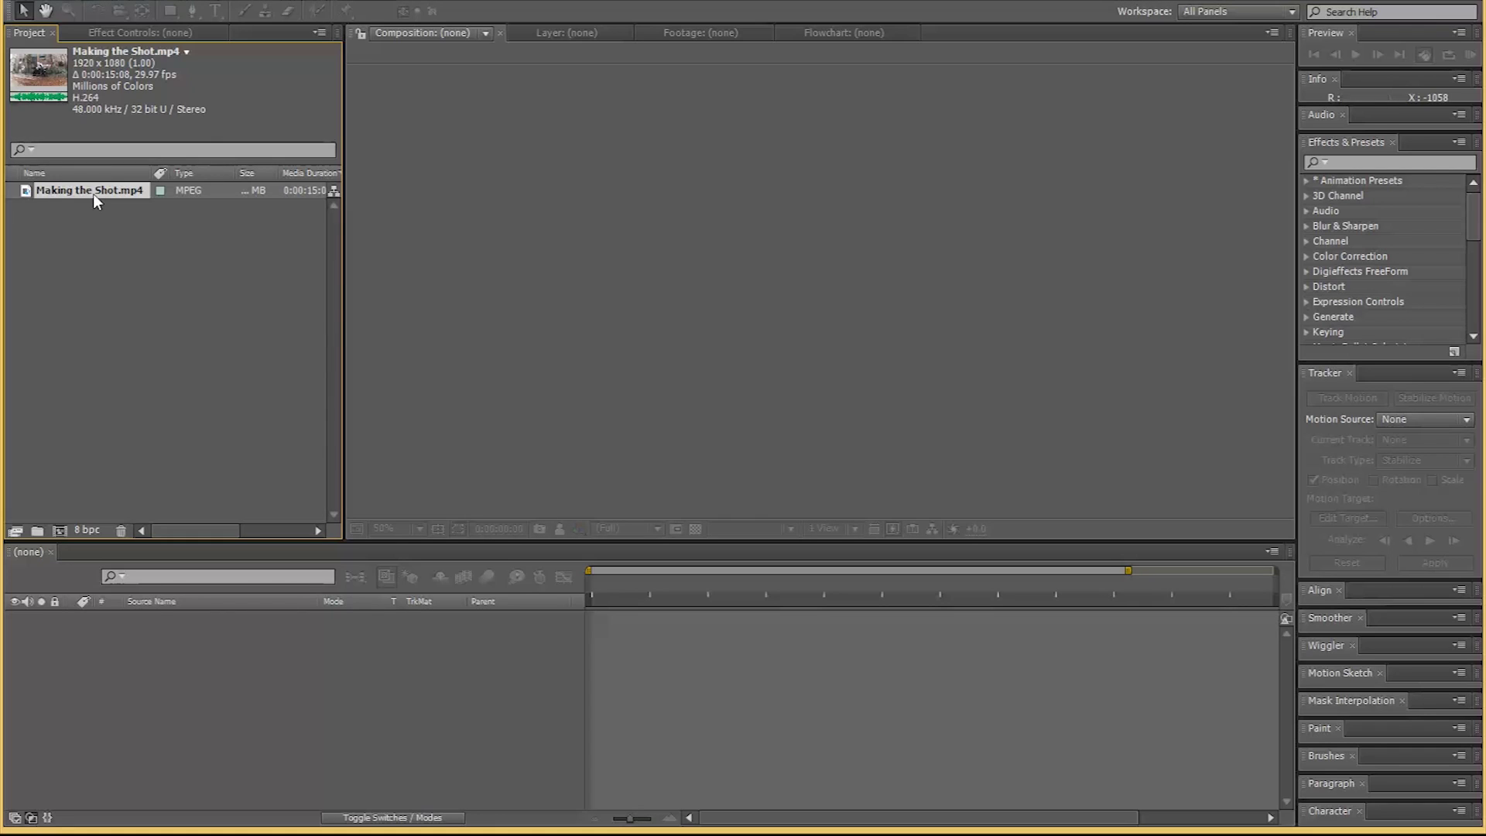
left_click(54, 517)
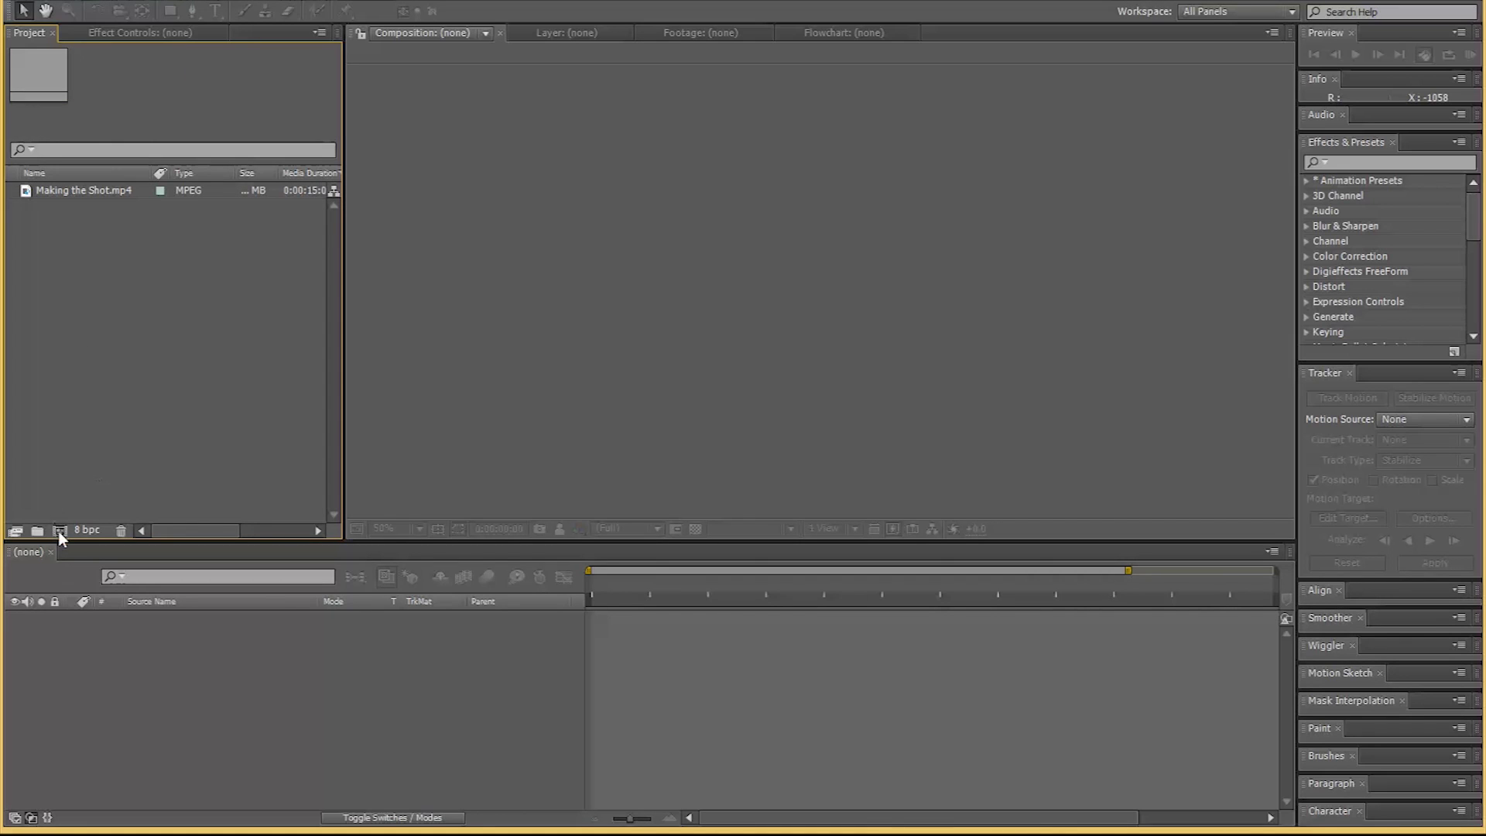
Create a composition named DS83Shot at 1920×816 and 29.97 fps.
left_click(60, 531)
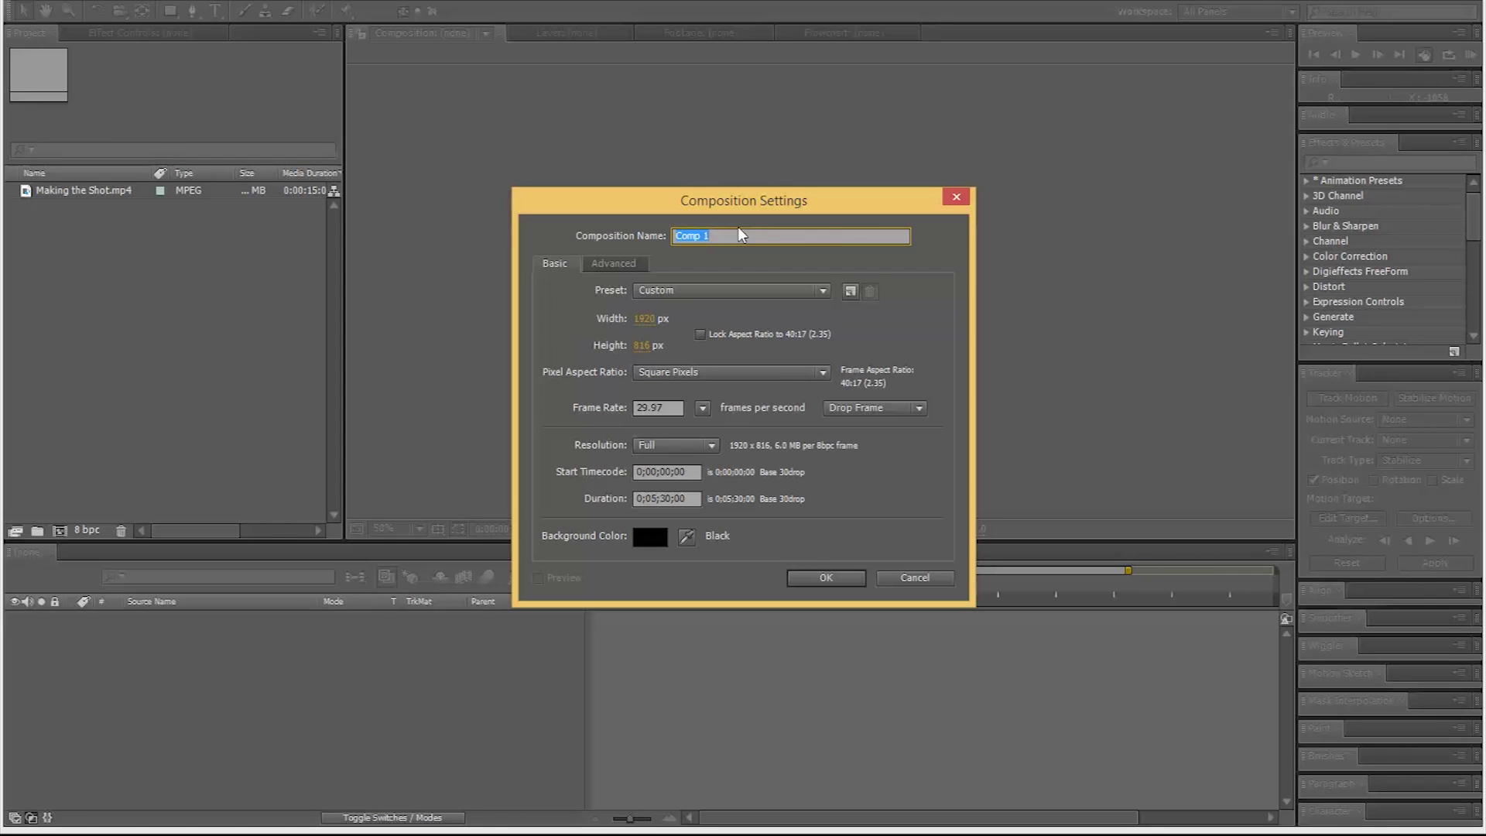
type("DS83Shot")
left_click(658, 408)
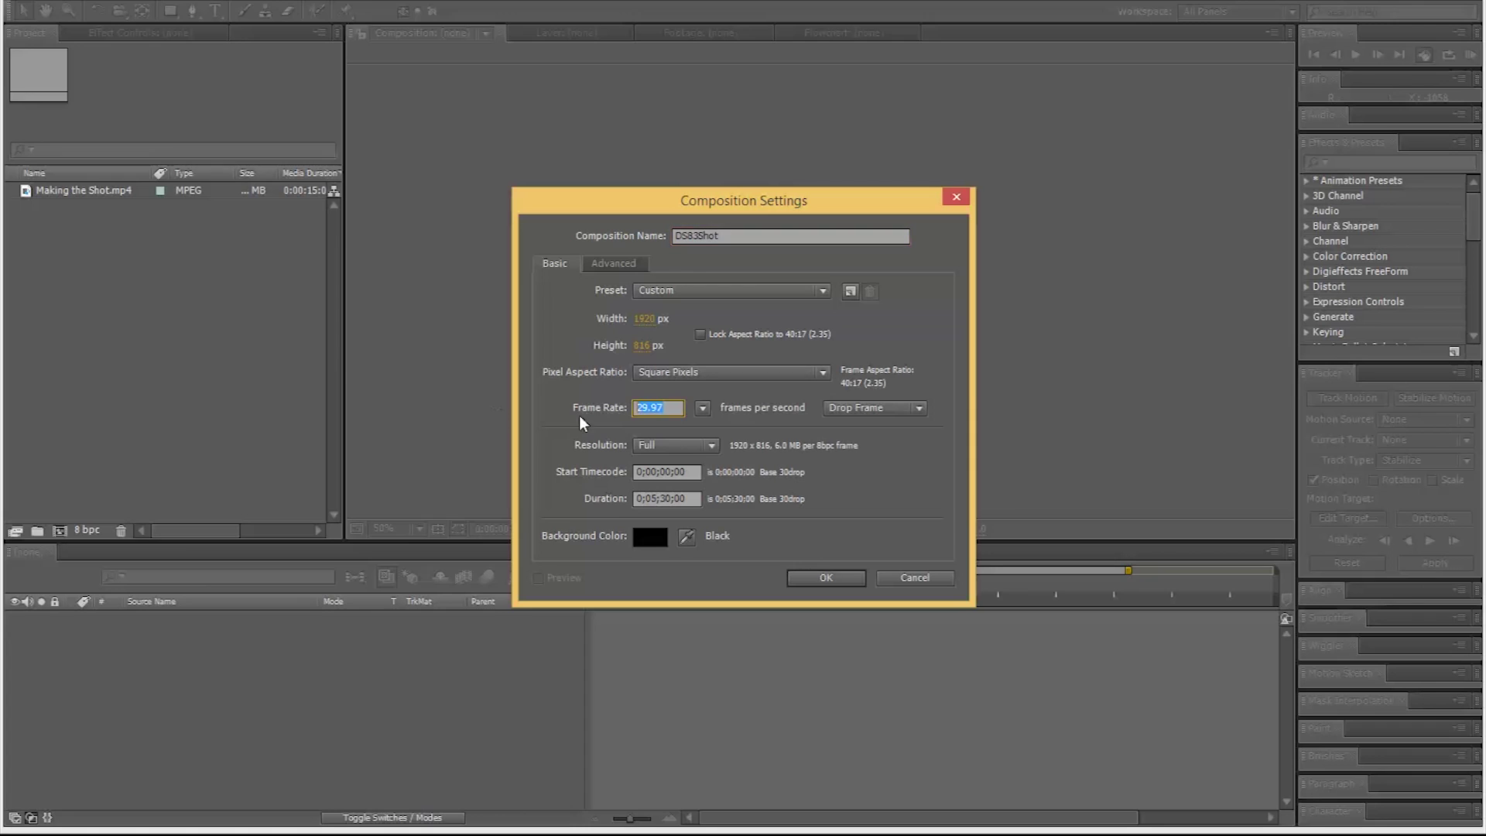
double_click(673, 409)
left_click(824, 577)
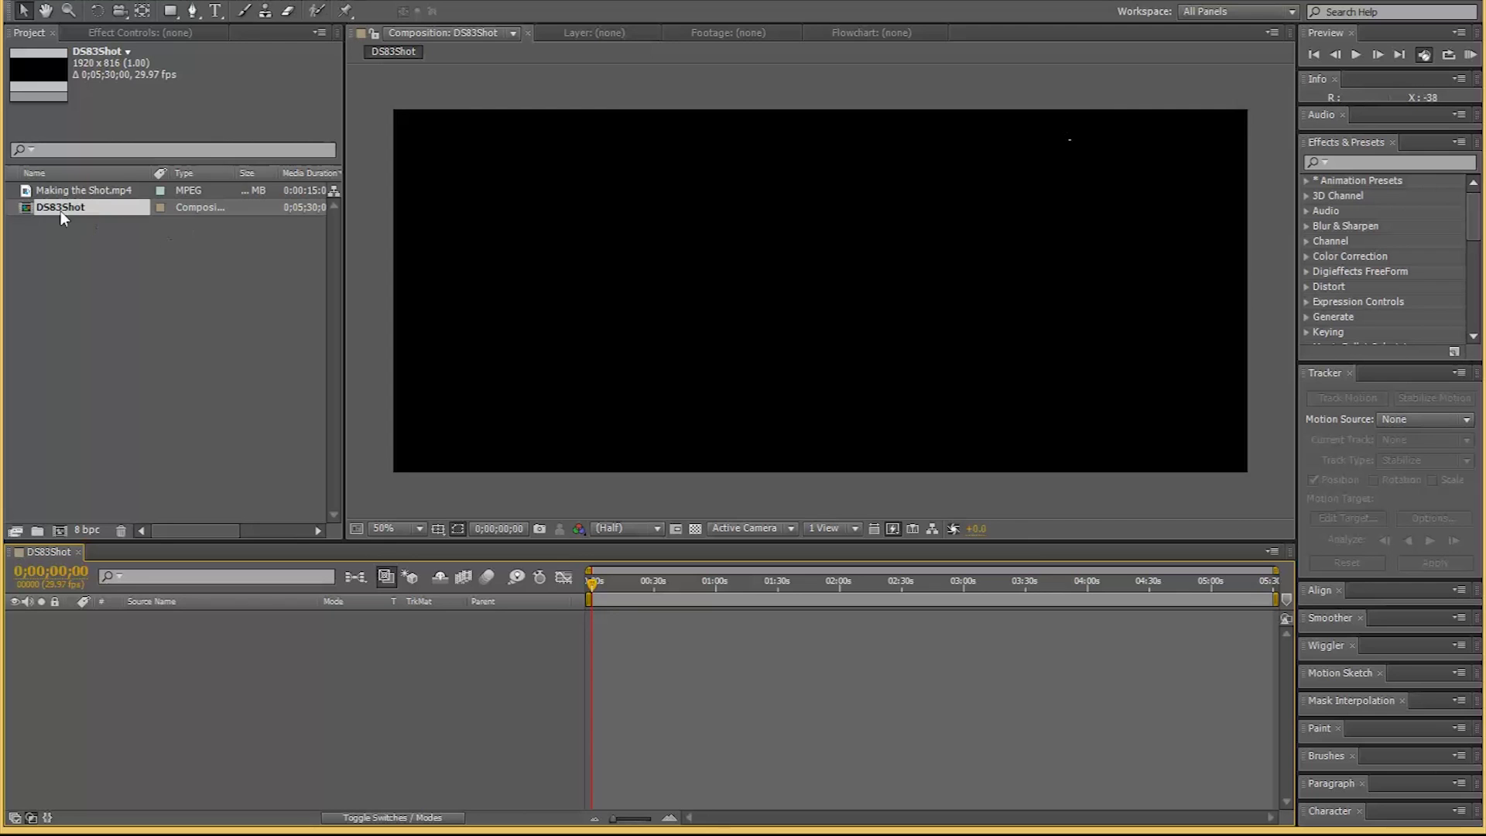
left_click(36, 194)
Add Making the Shot.mp4 to the DS83Shot timeline as layer 1.
left_click_drag(37, 193, 204, 670)
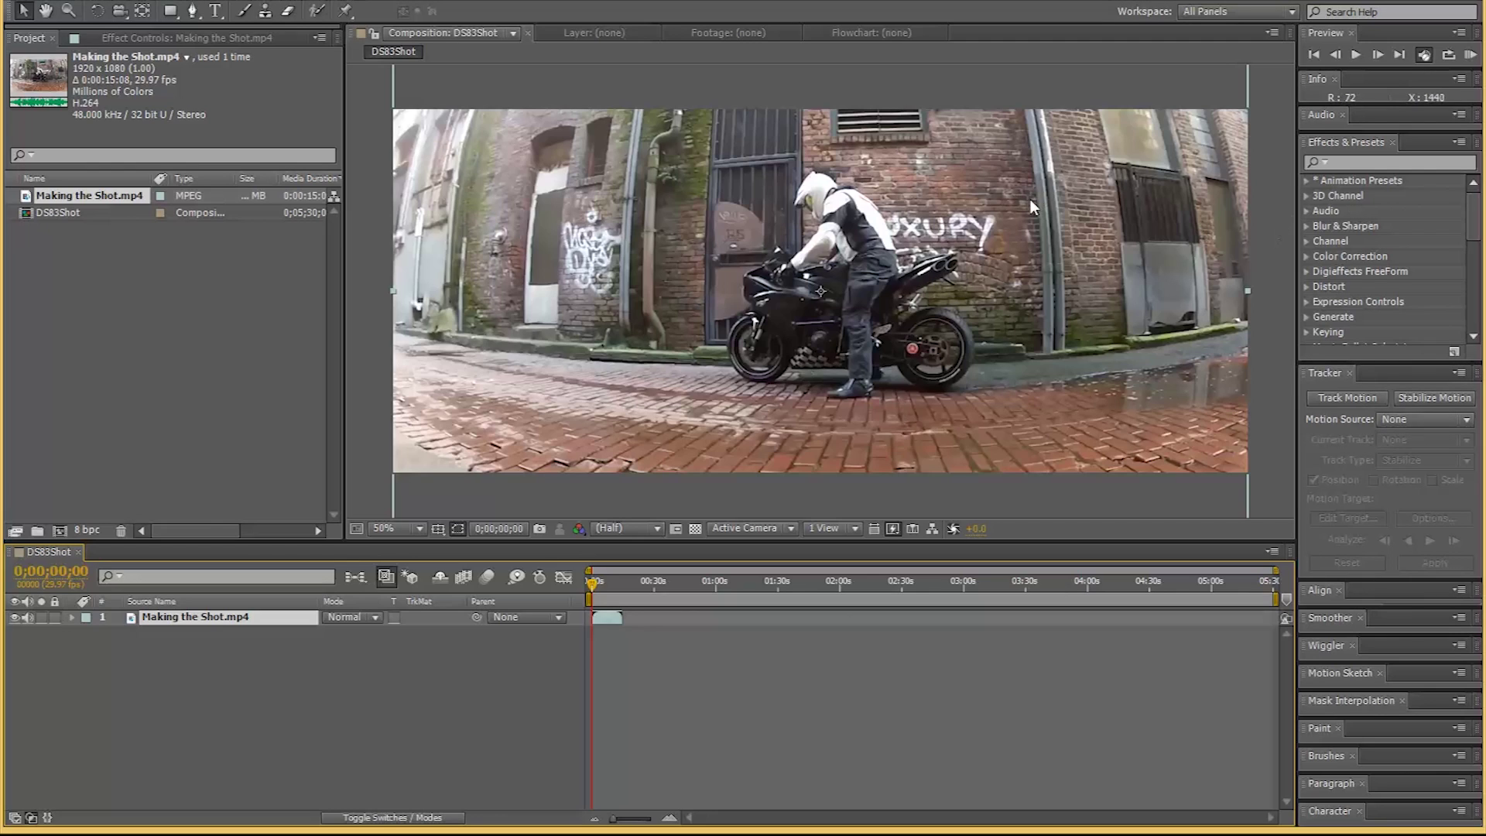
left_click(736, 32)
left_click(633, 32)
left_click(458, 32)
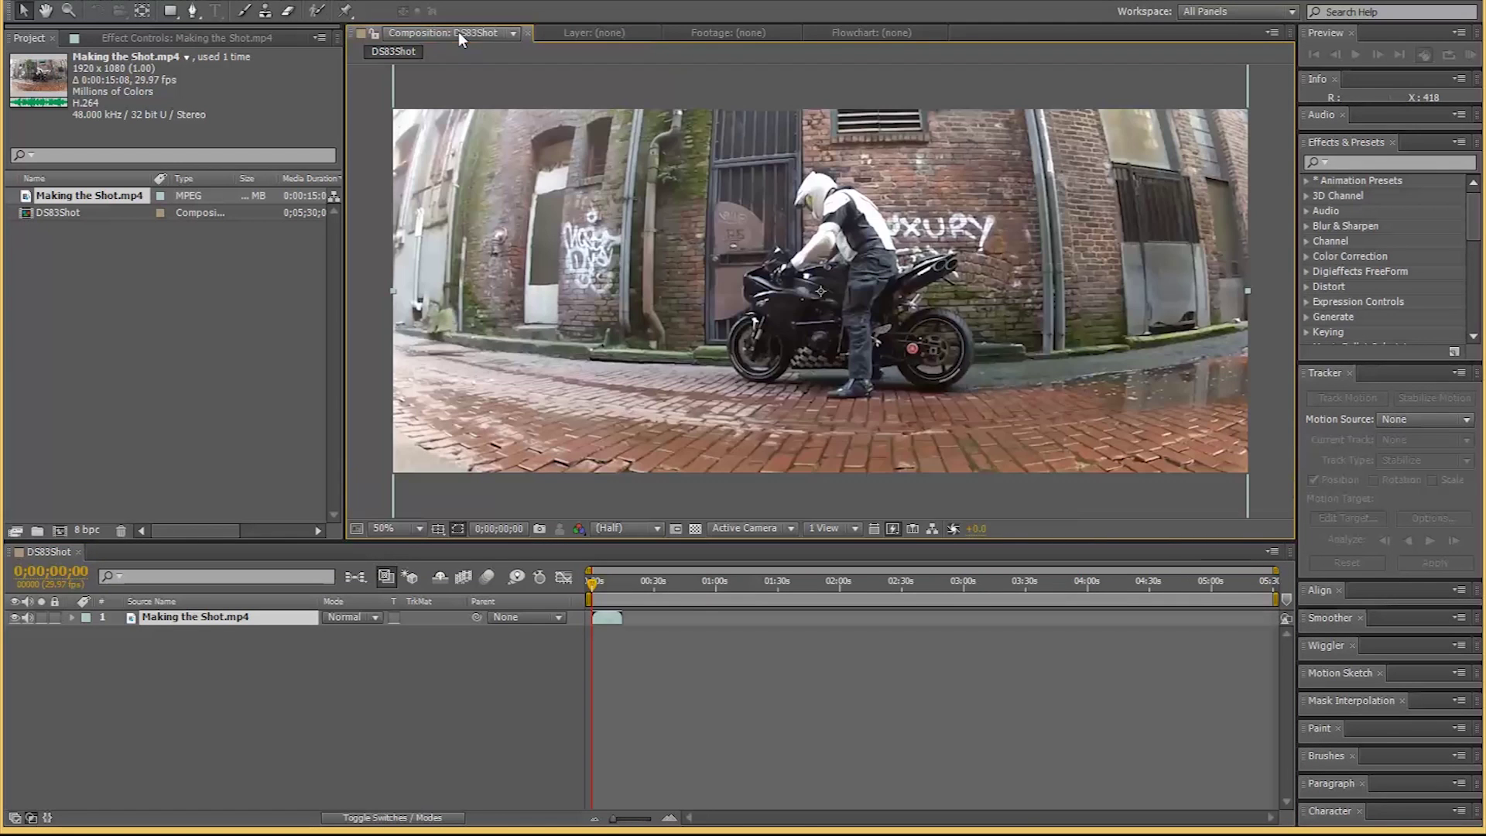
Inspect the clip in Layer view at 50% and 25%, then preview the DS83Shot composition.
double_click(151, 619)
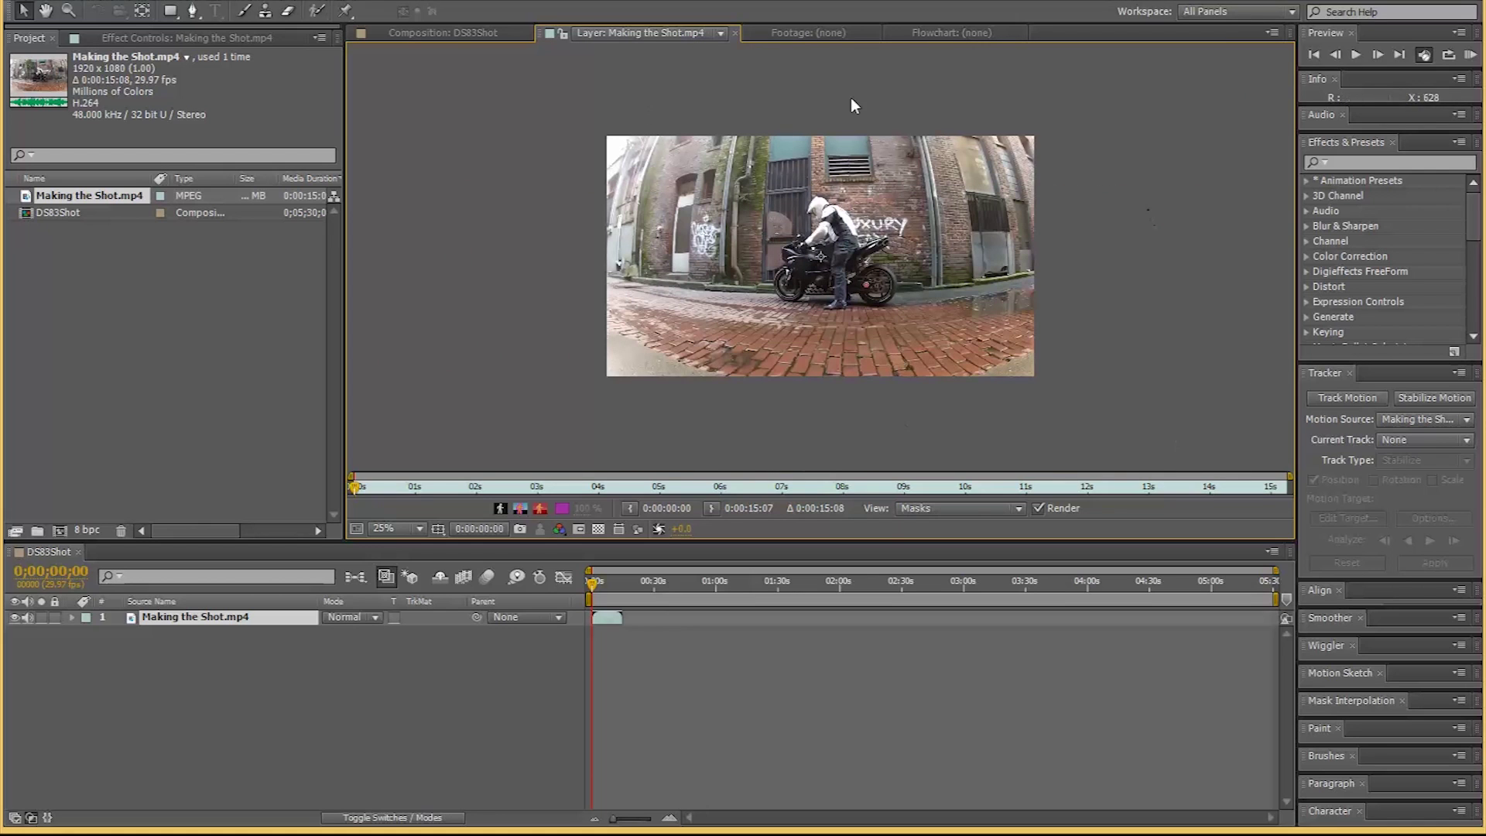
key("period")
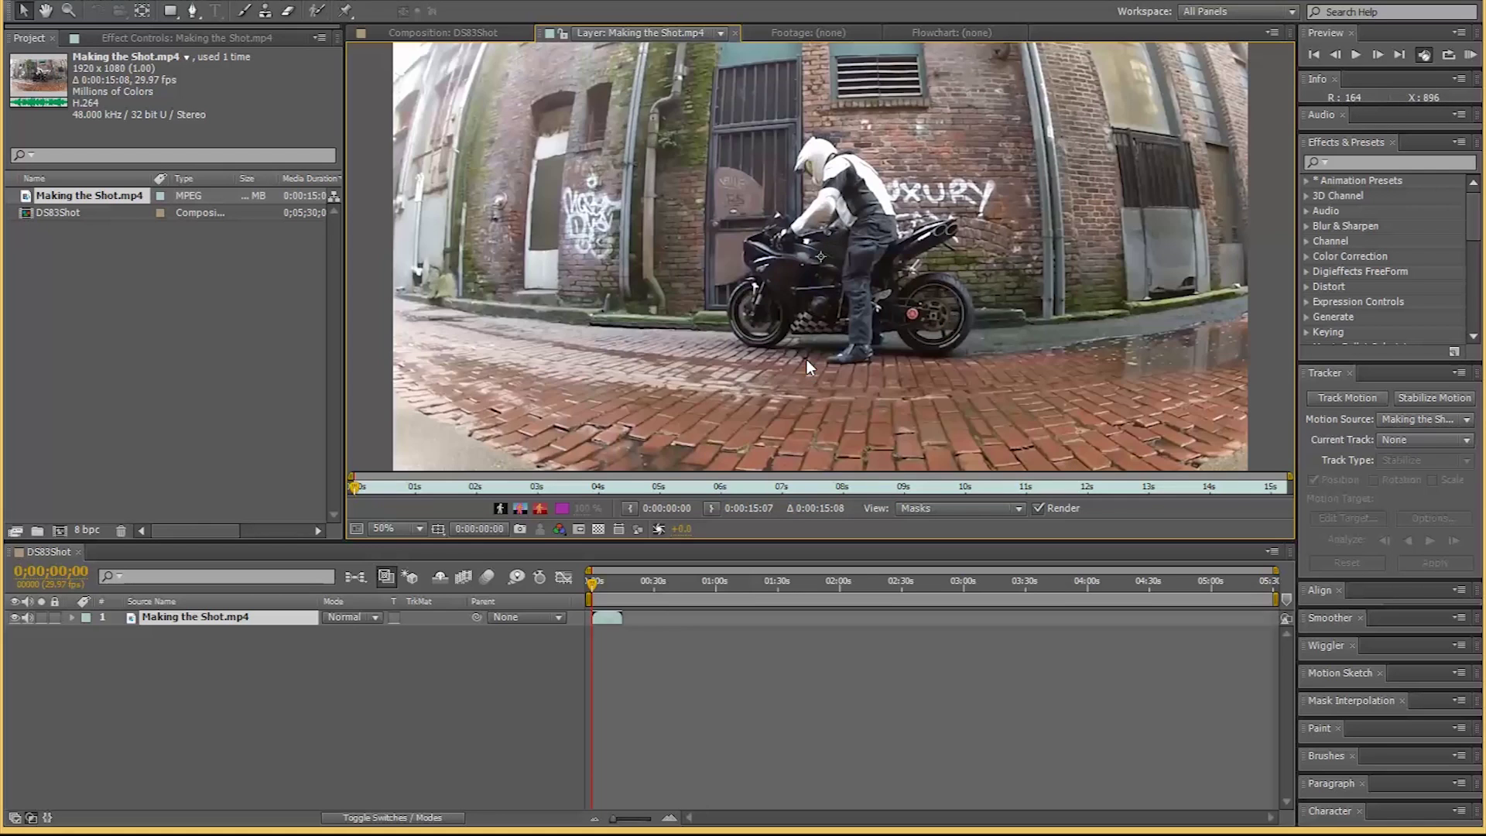
key("comma")
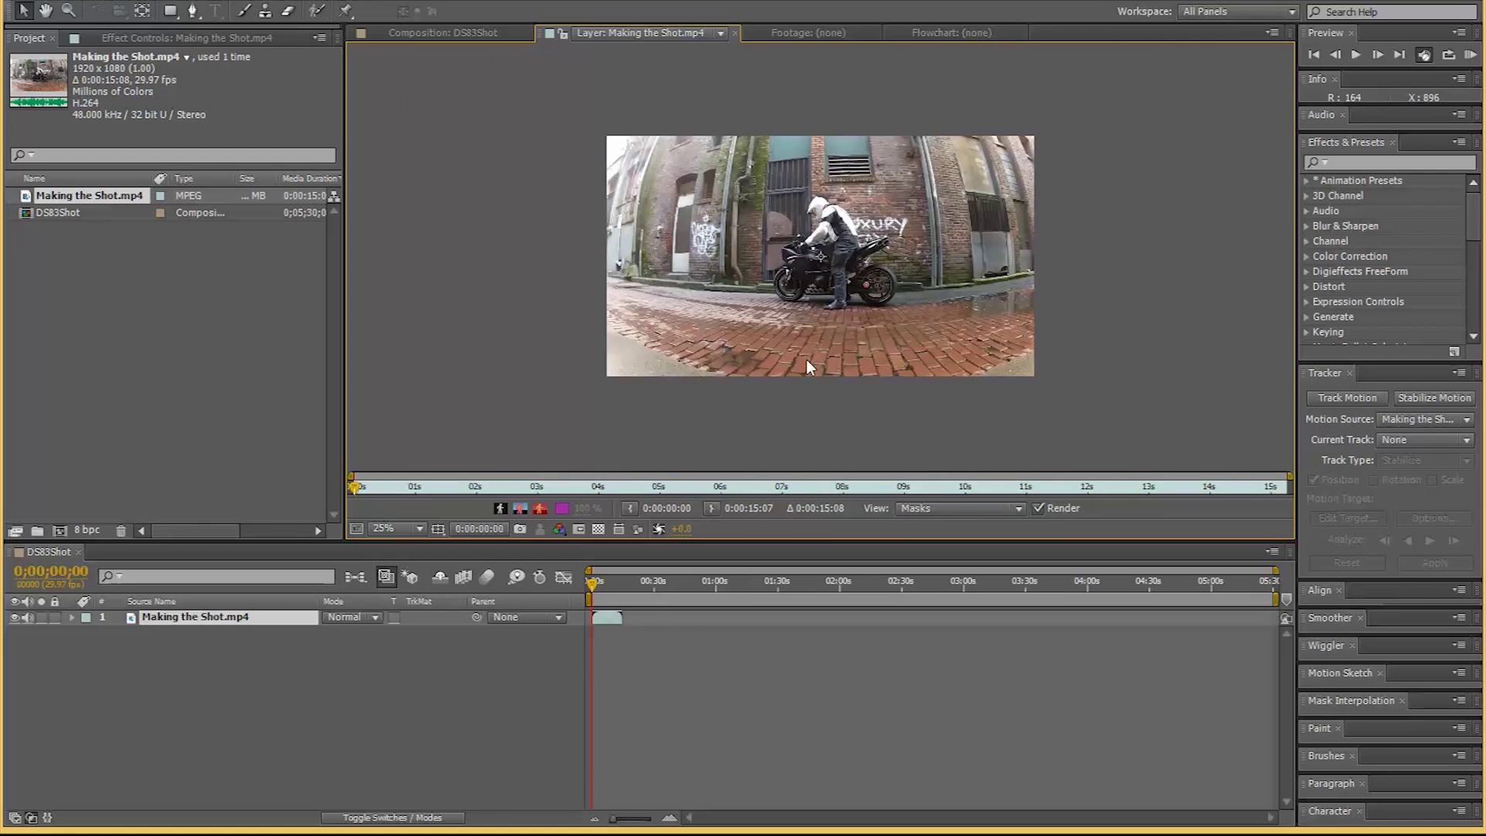
left_click(430, 32)
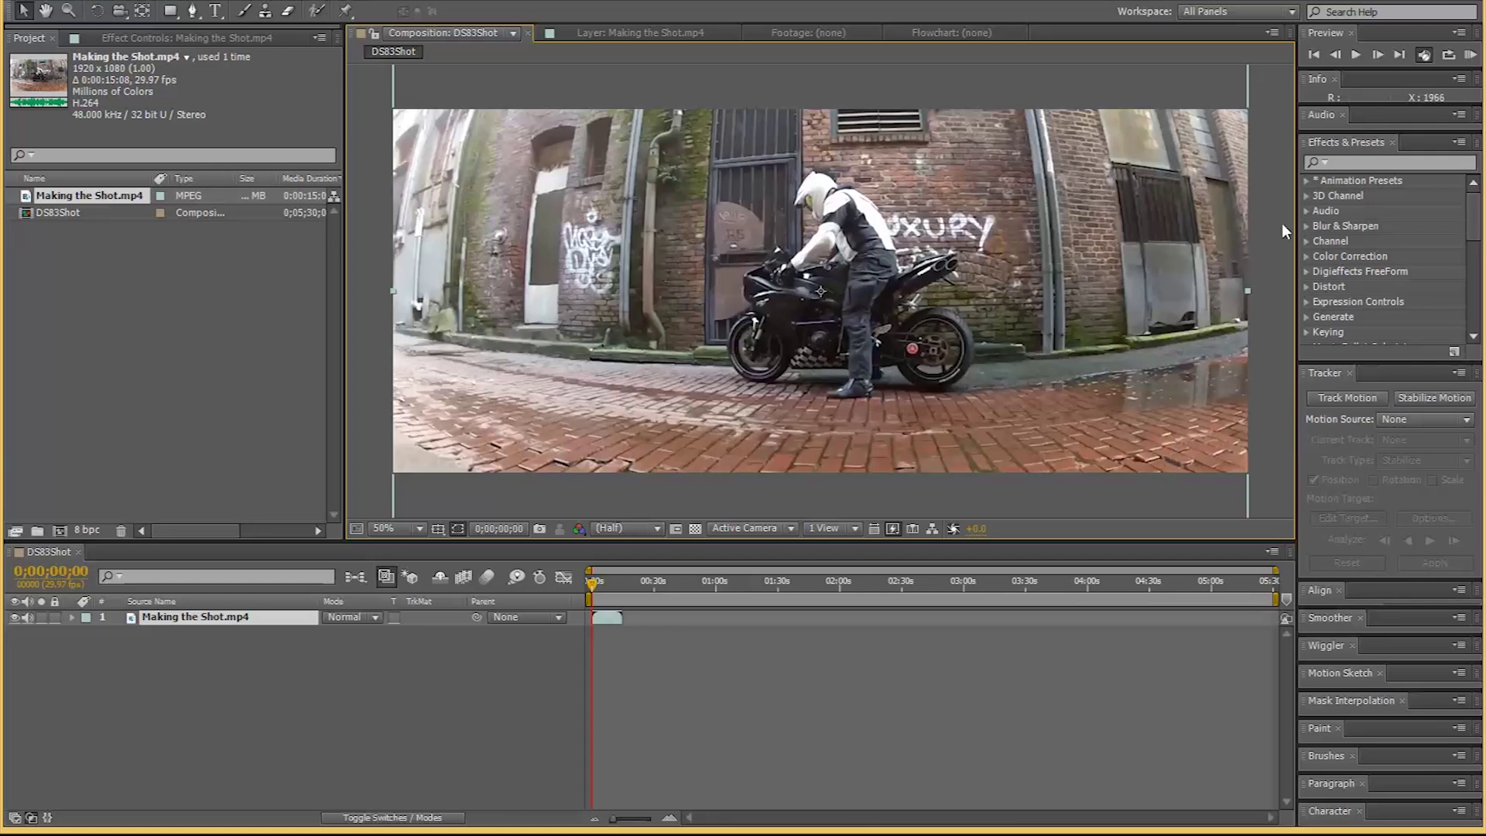
left_click(1353, 60)
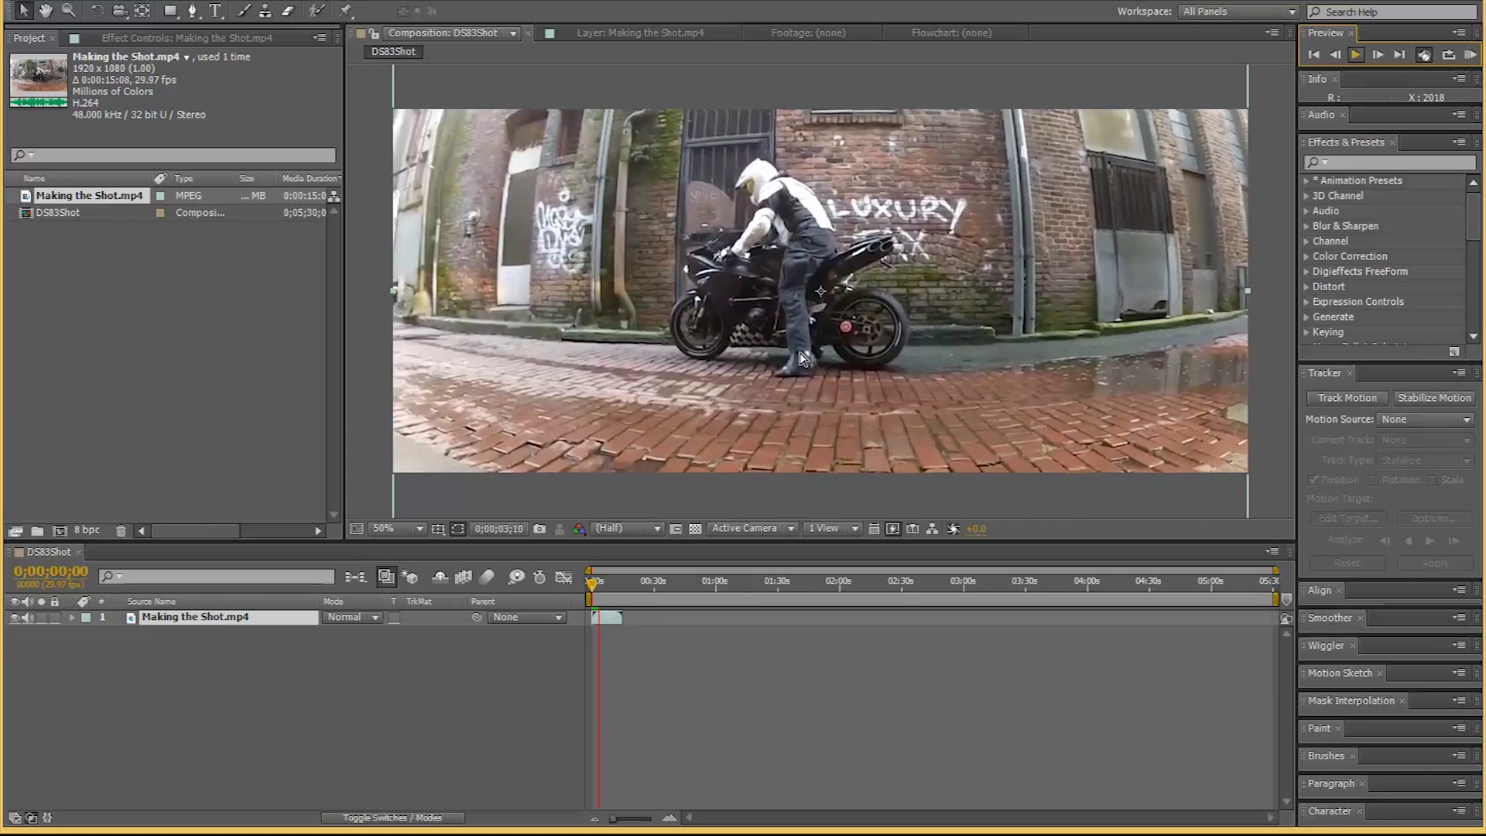
Stop the preview, end the work area at the clip's end, and trial Trim Comp to Work Area.
left_click(1357, 55)
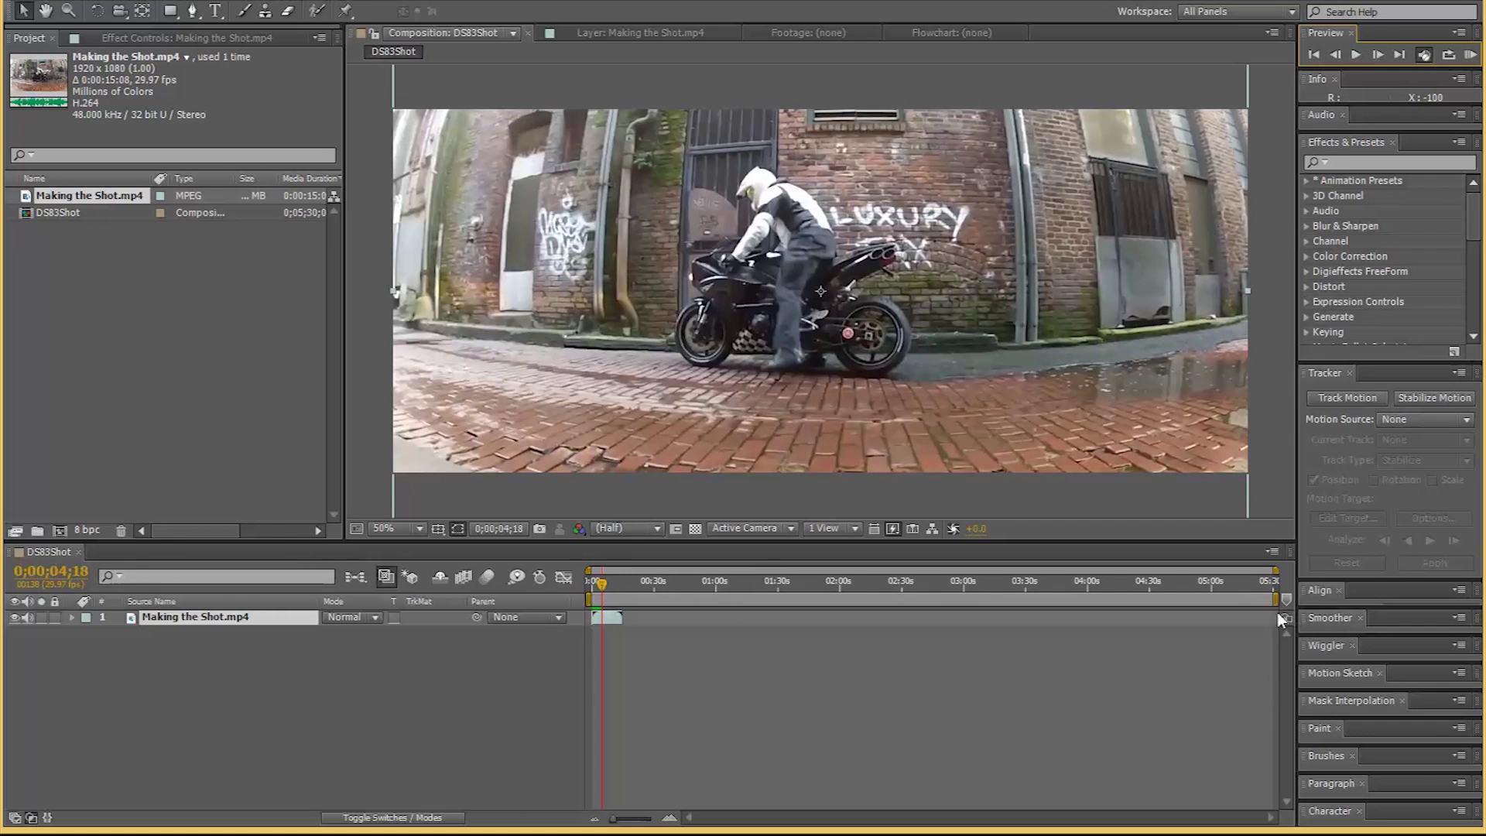
mouse_move(1276, 598)
left_mouse_down()
mouse_move(643, 599)
mouse_move(628, 616)
left_mouse_up()
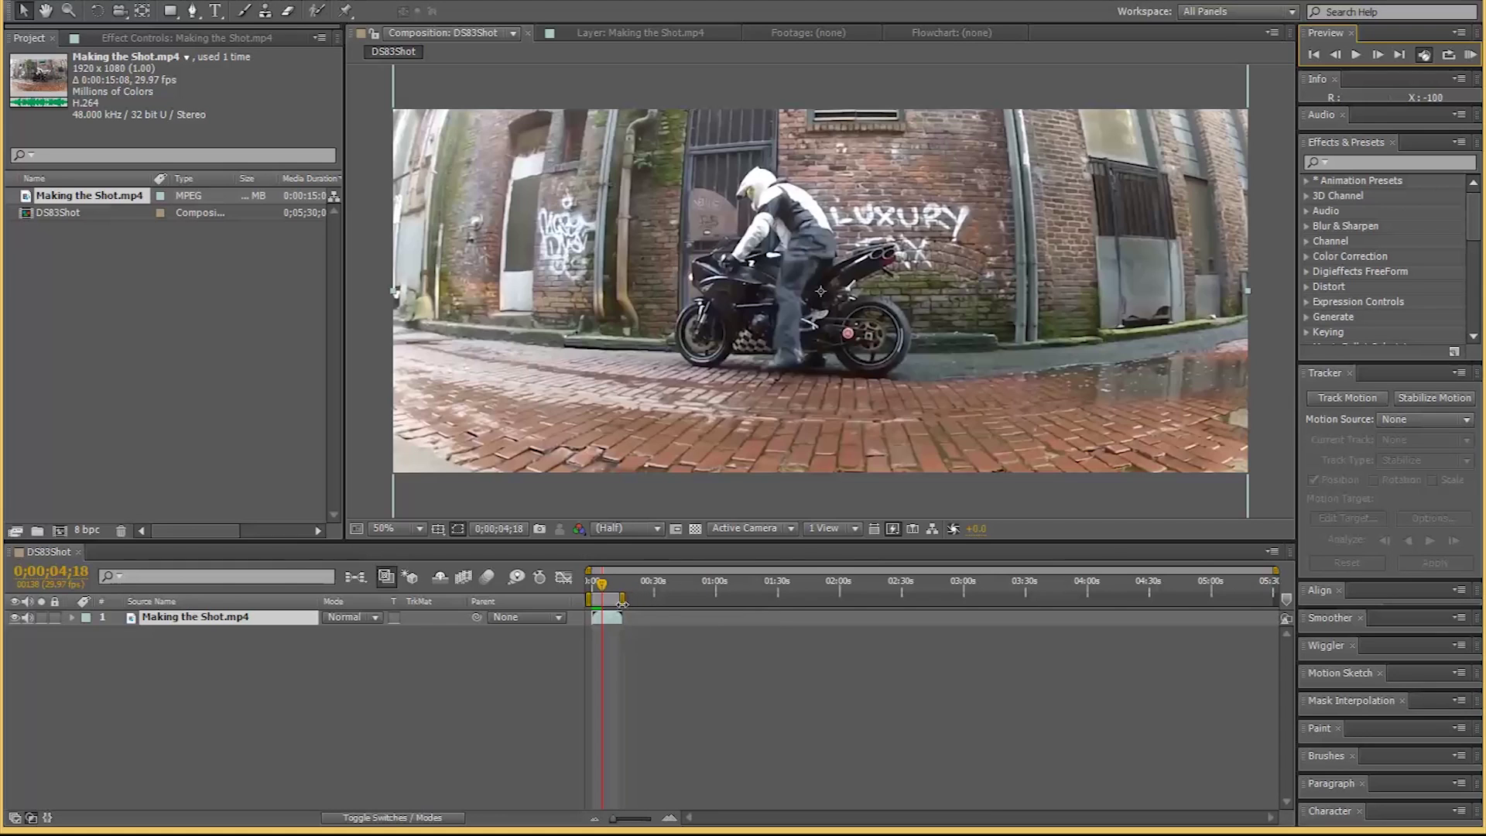
left_click(623, 601)
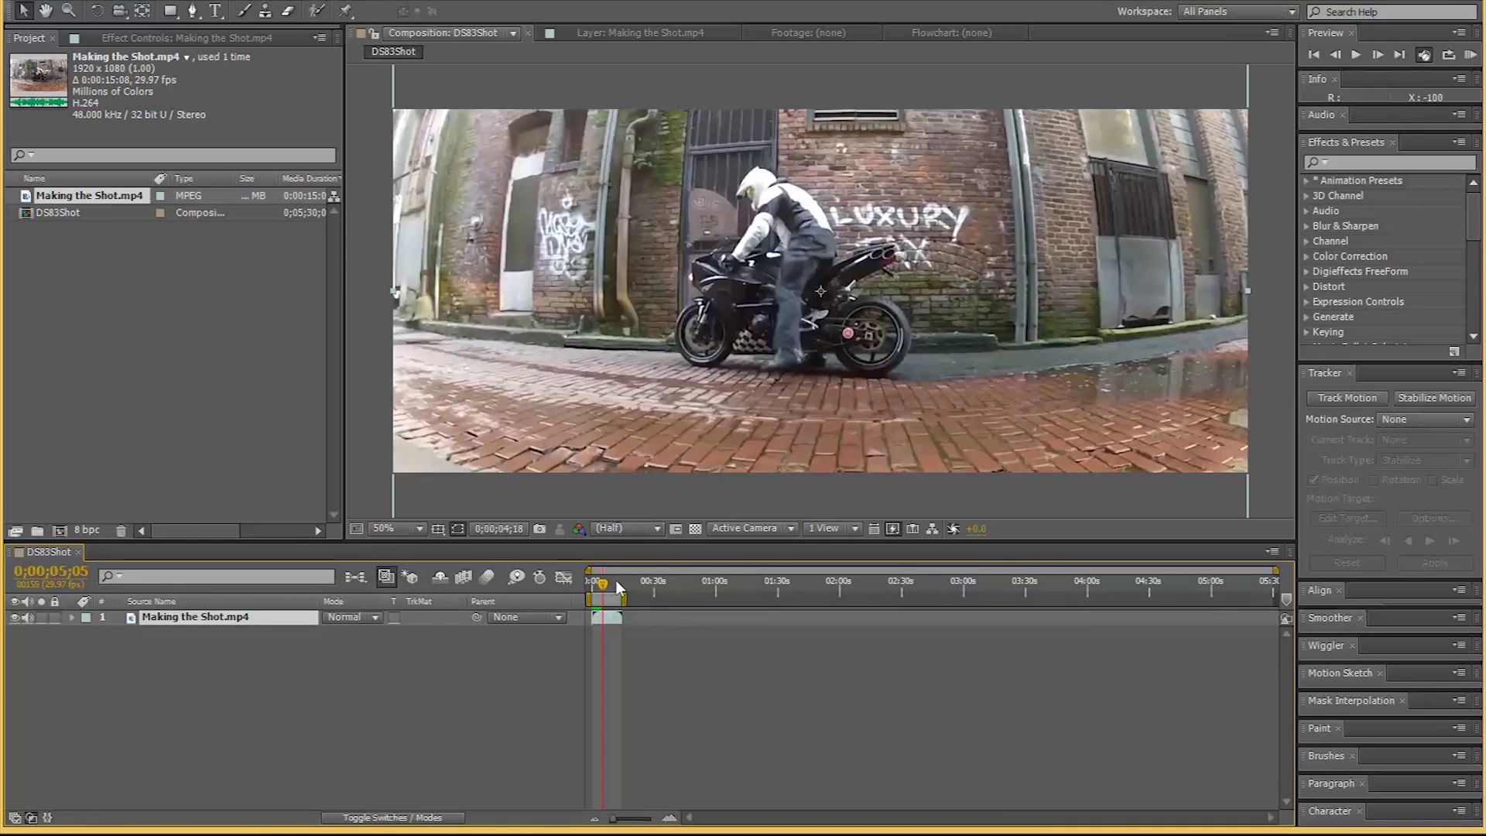
right_click(617, 600)
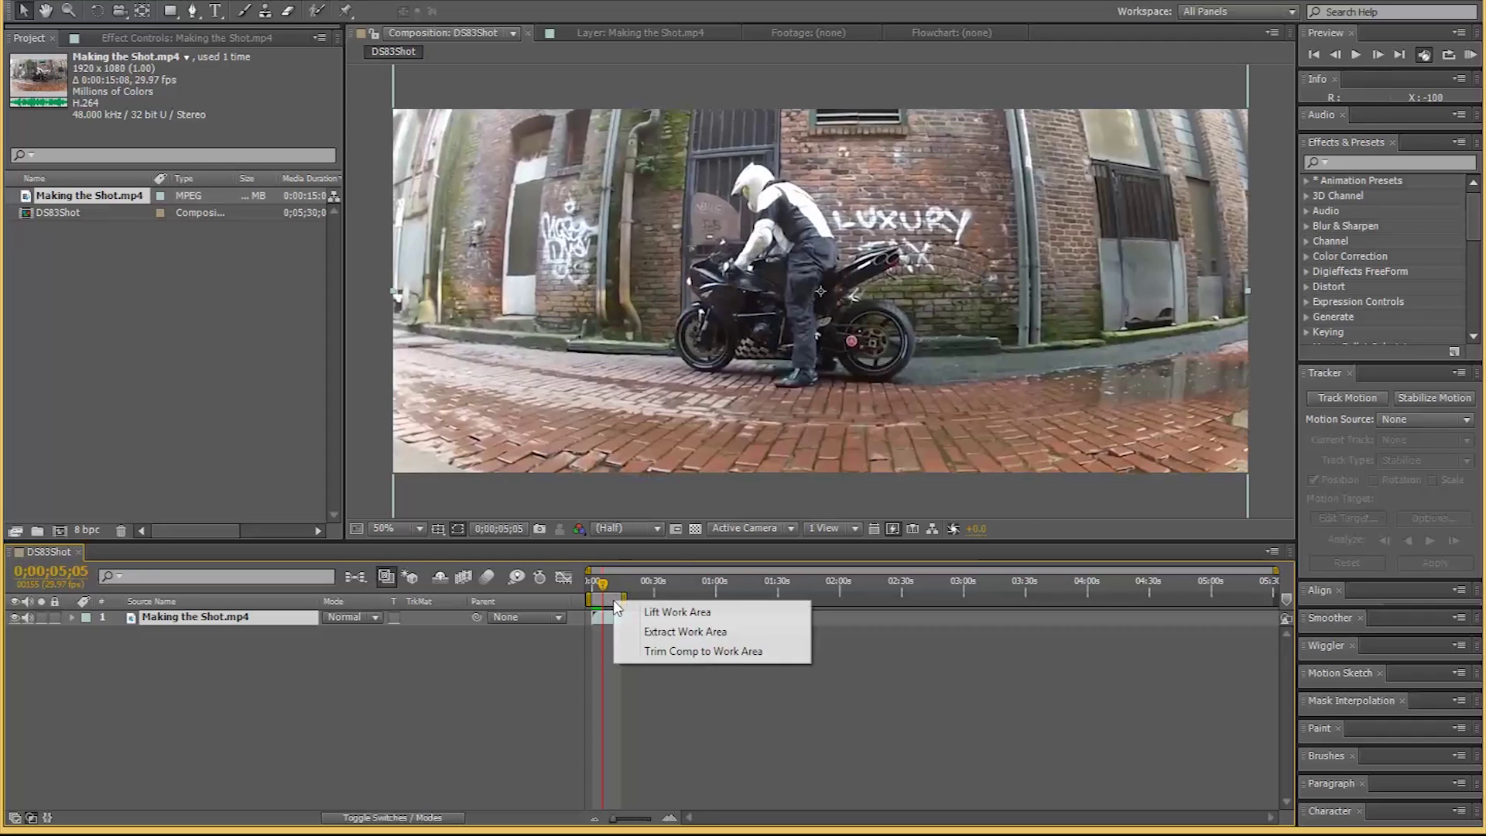
left_click(645, 652)
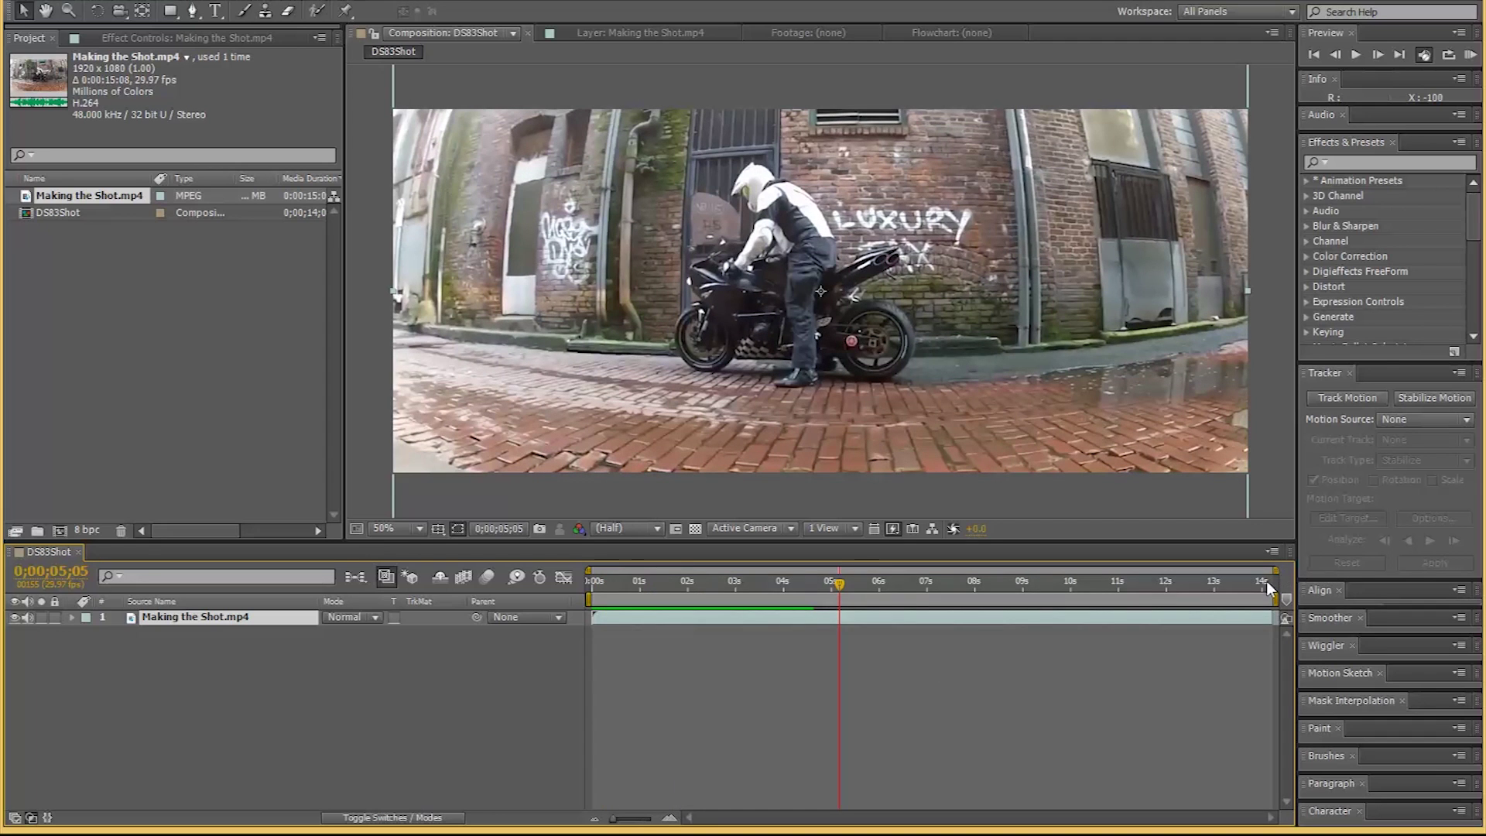
left_click(1267, 586)
left_click_drag(1267, 586, 1275, 586)
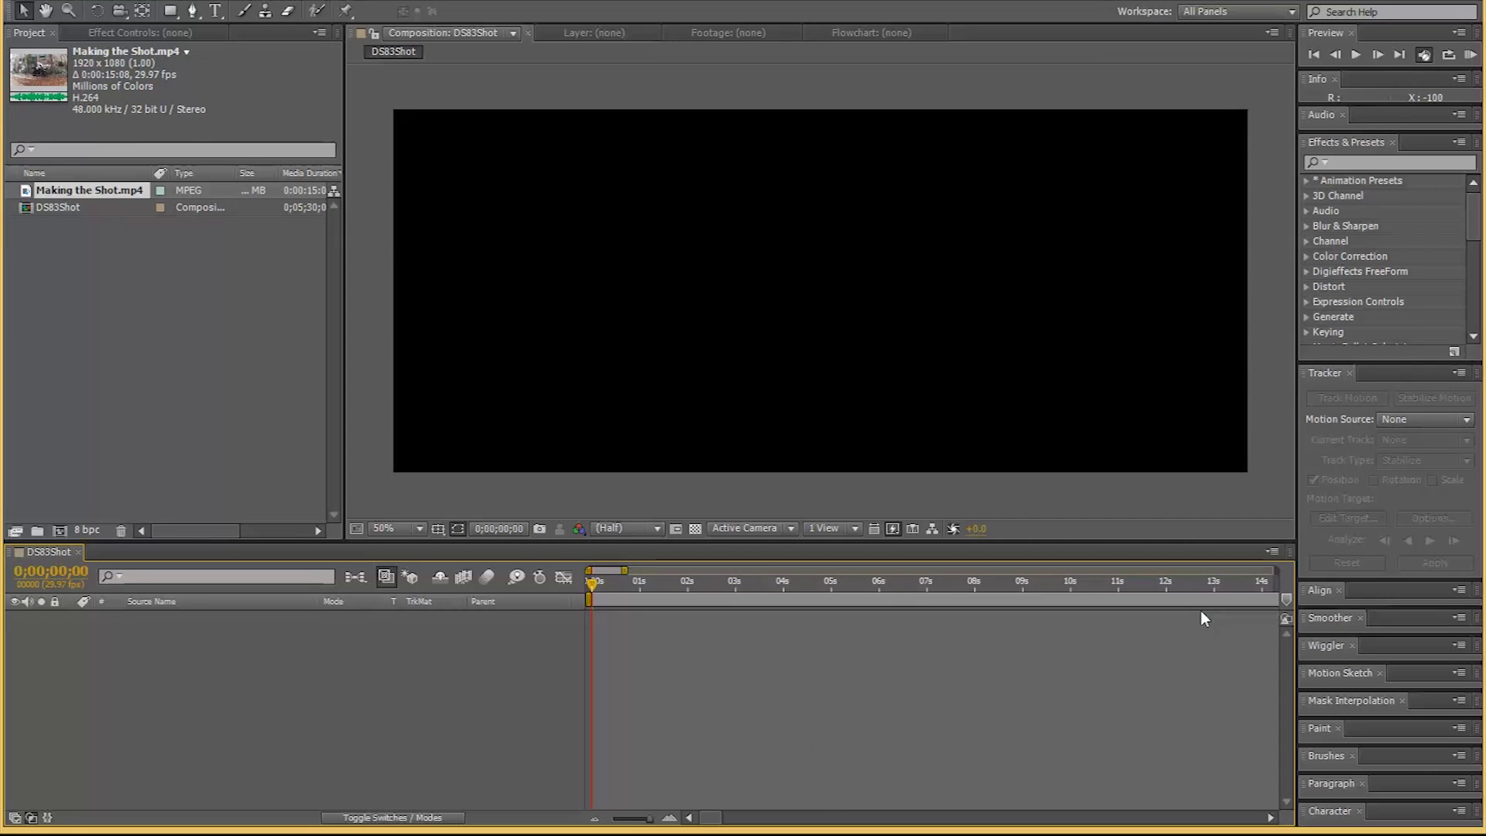
Add Making the Shot.mp4 back into DS83Shot and show the full composition length.
left_click_drag(33, 197, 161, 713)
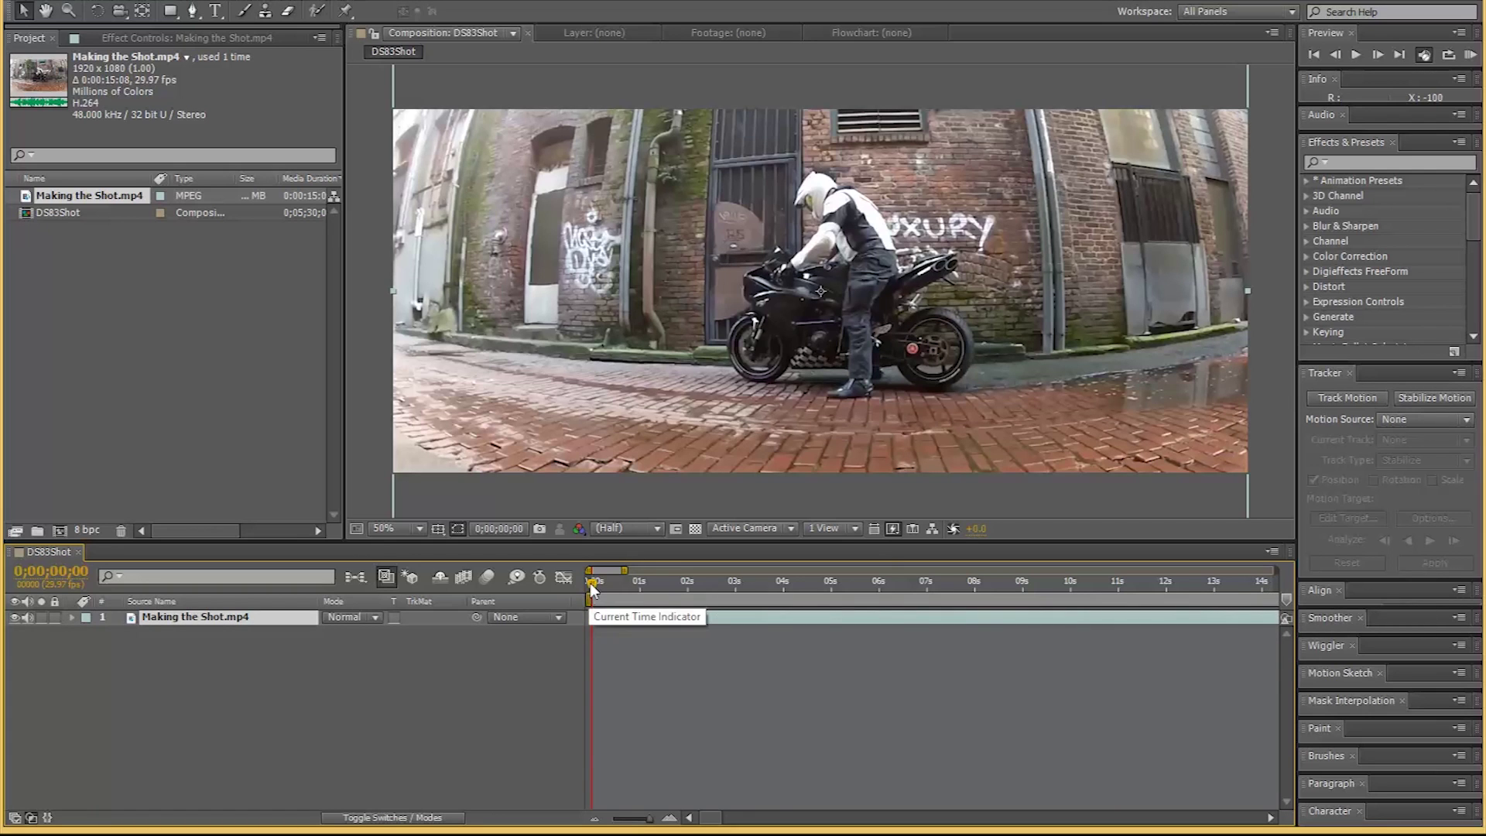
left_click_drag(592, 588, 964, 582)
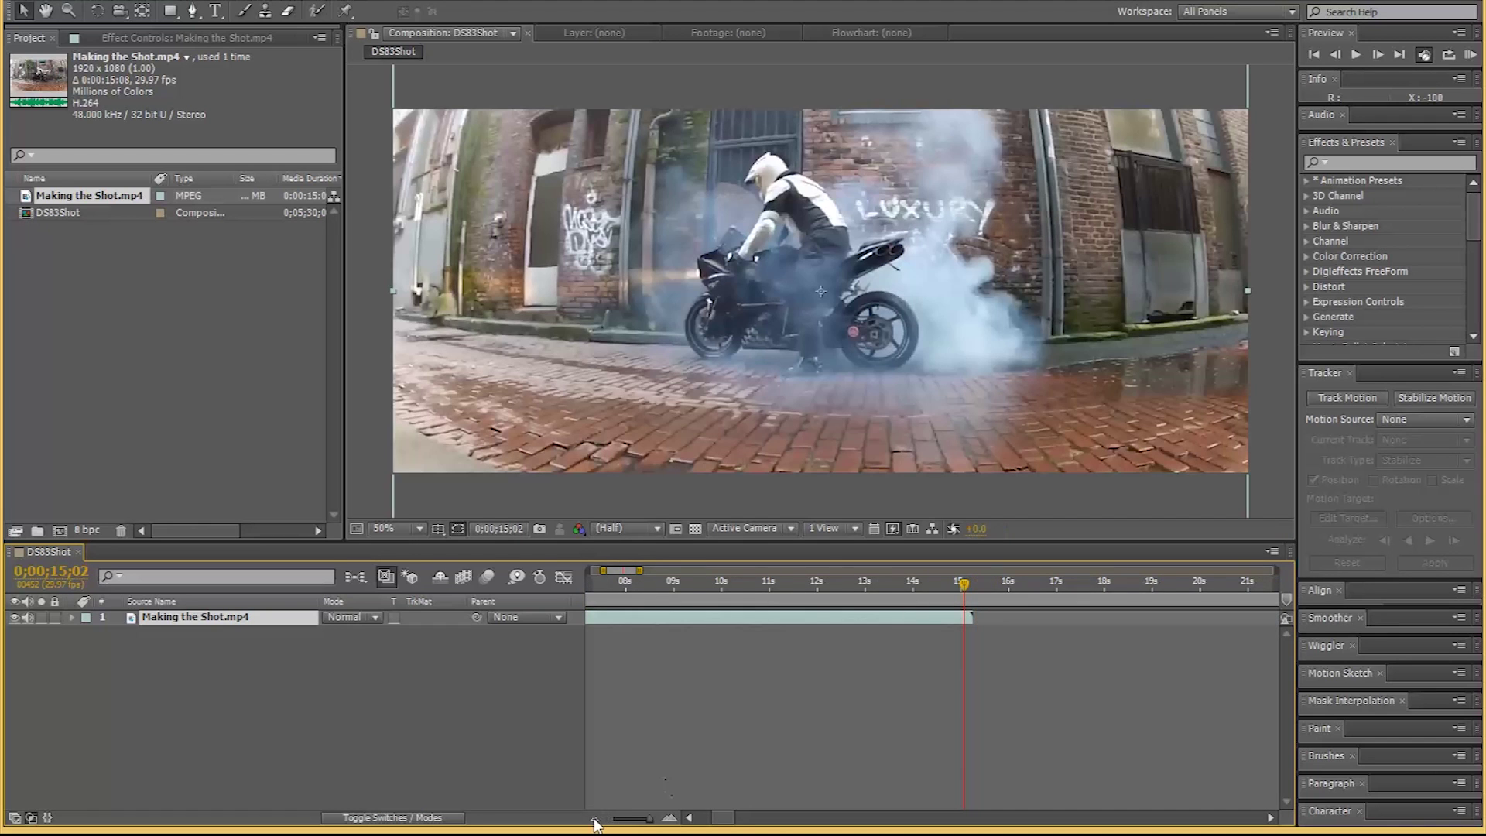
left_click(595, 820)
left_click(594, 820)
left_click(595, 819)
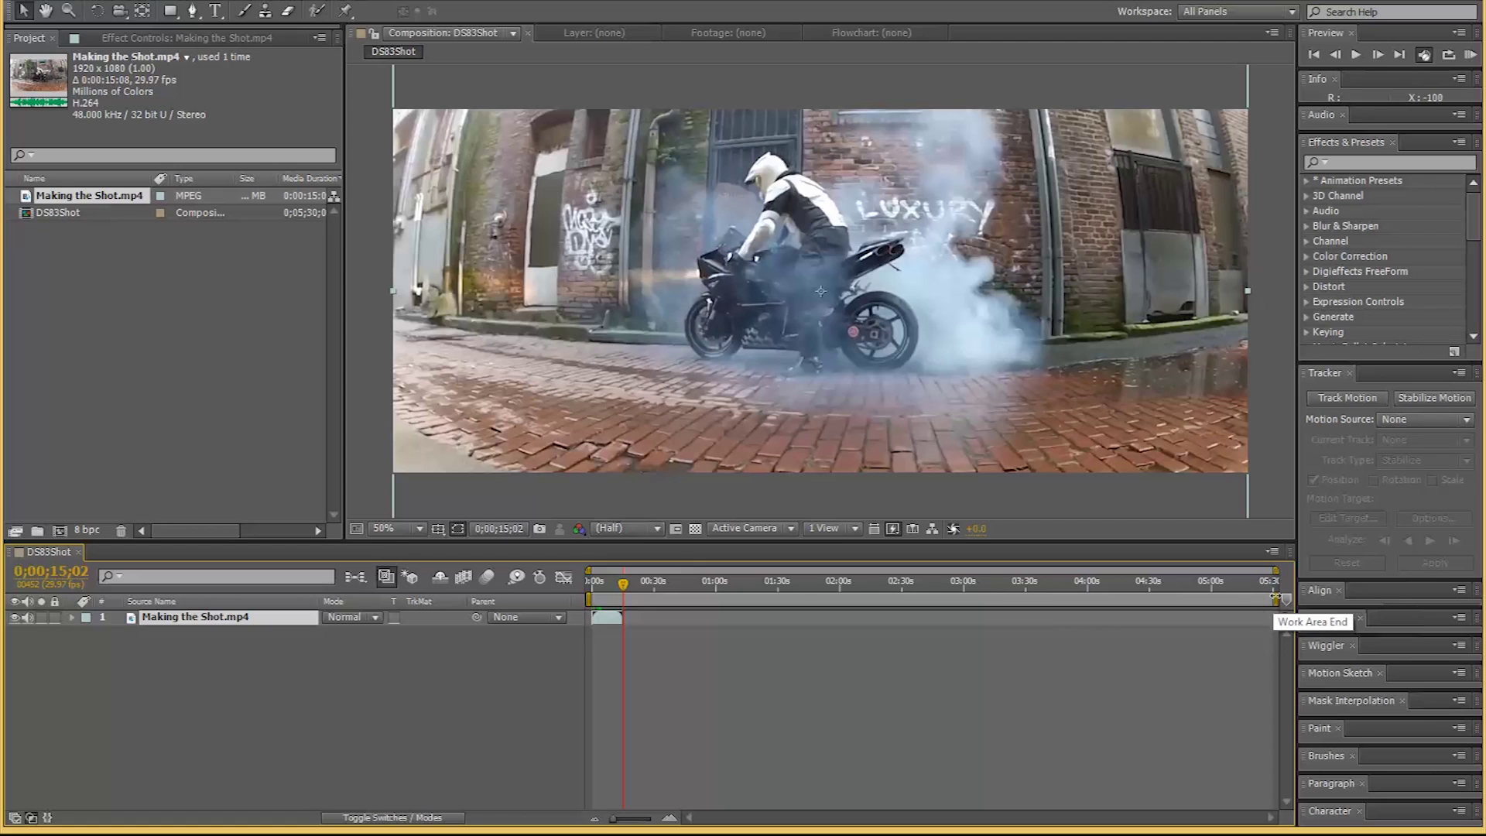
End the work area at the clip's last frame, about 0:15, and trim the comp to it.
left_click_drag(1275, 599, 627, 600)
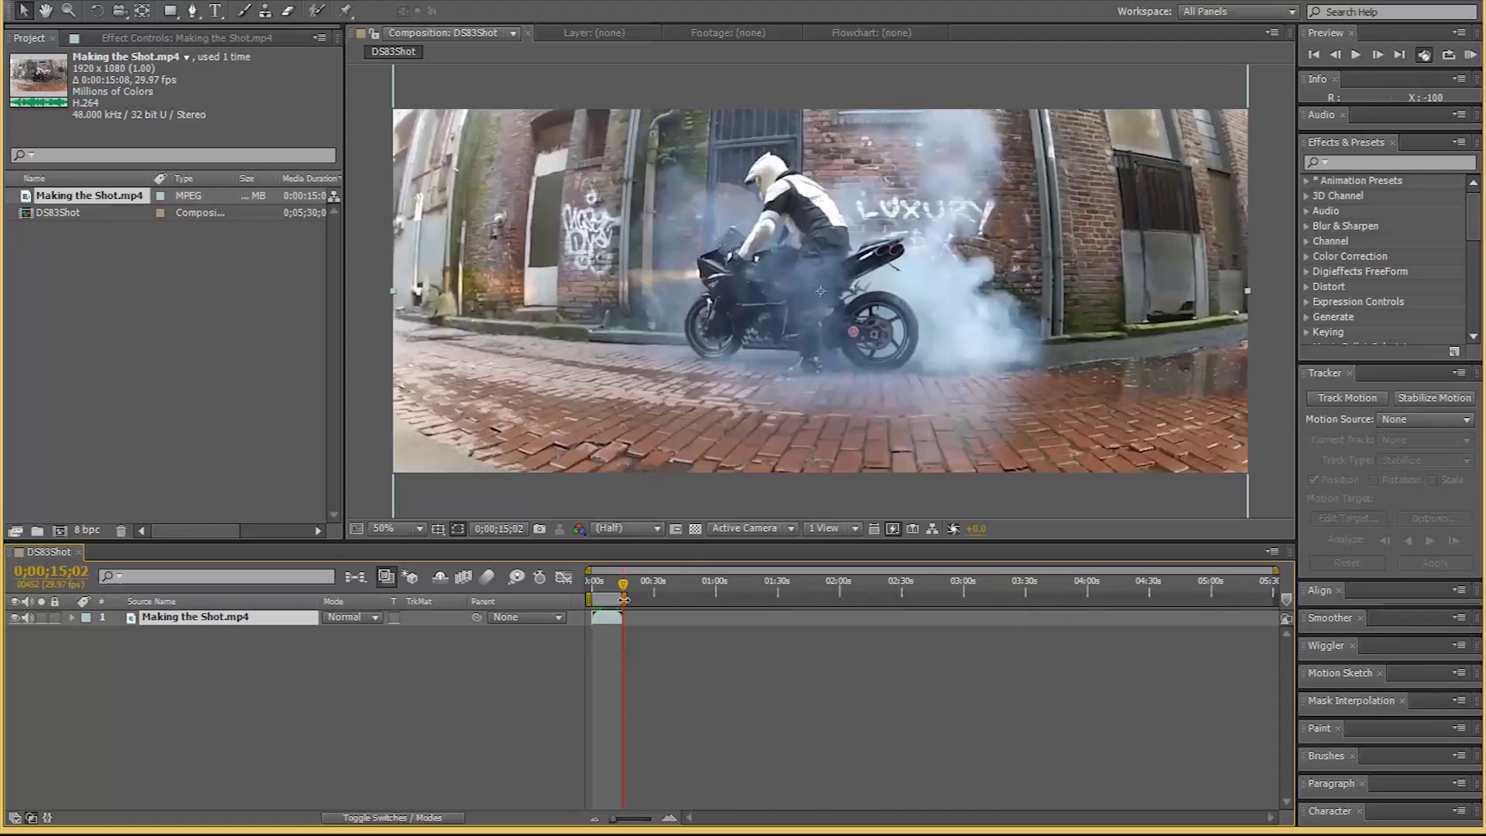
left_click(673, 819)
left_click(673, 820)
left_click(674, 820)
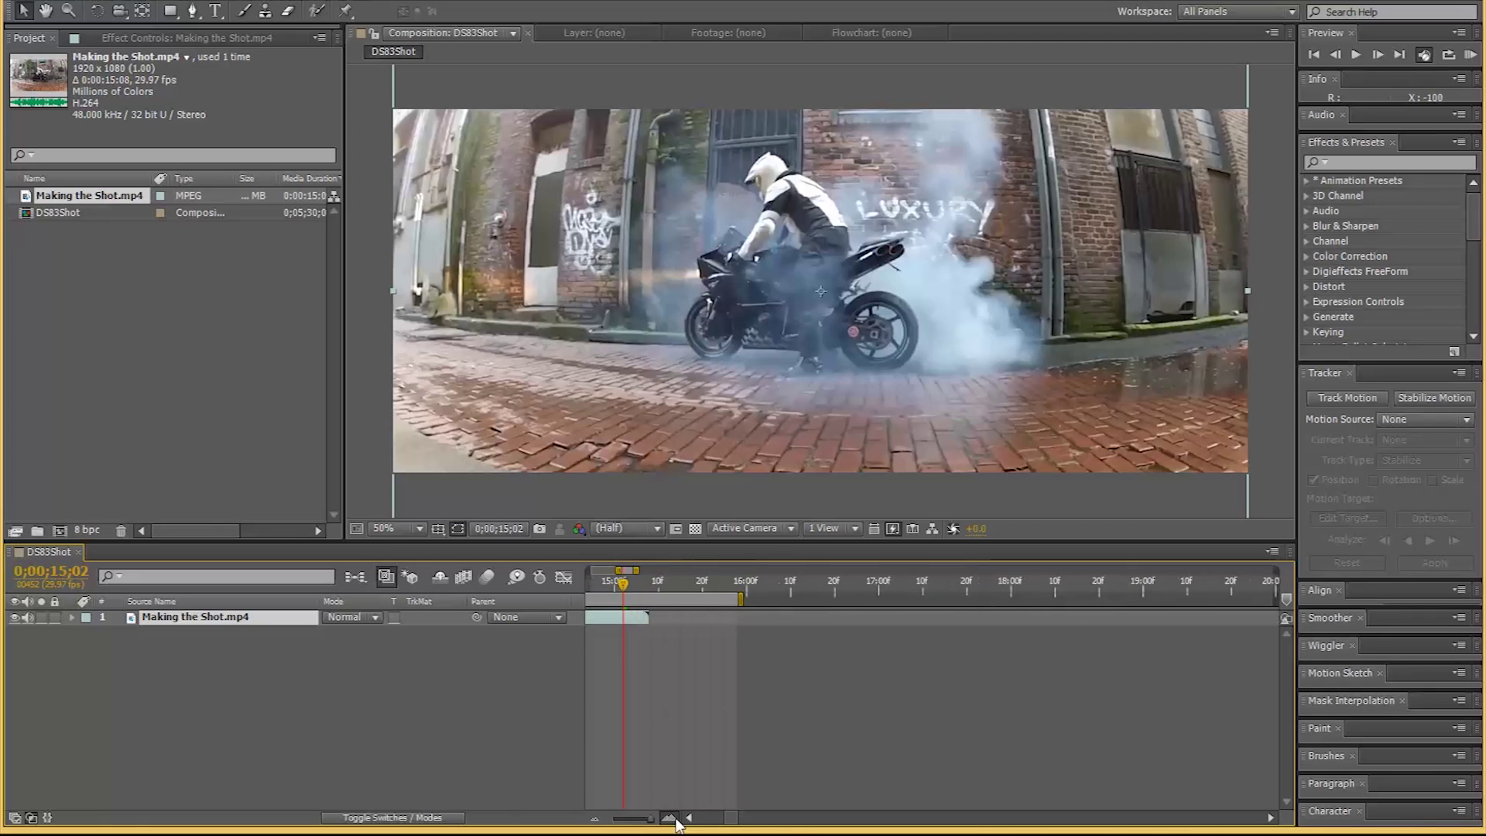
left_click(674, 819)
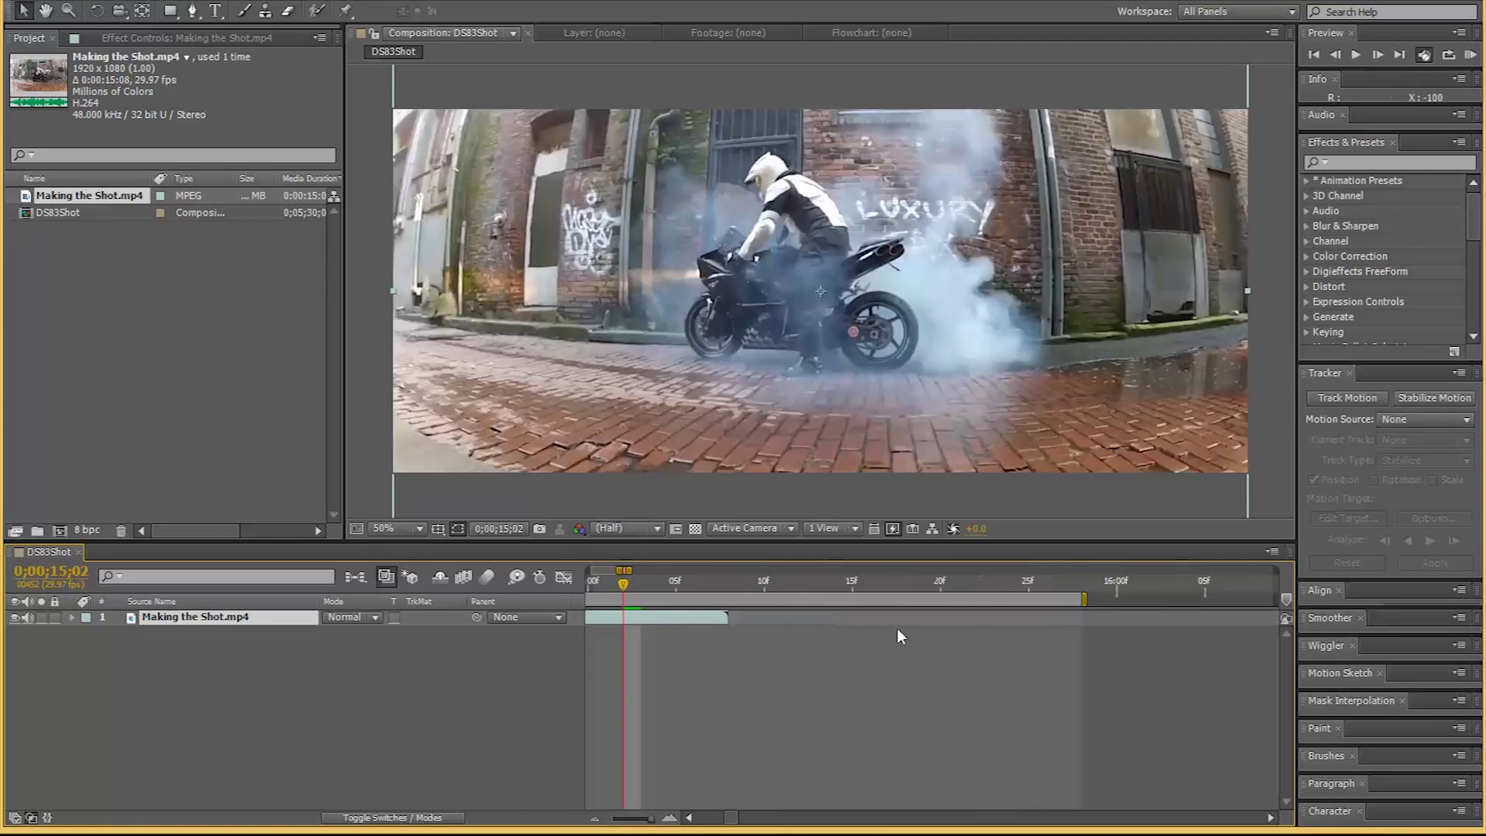
key("minus")
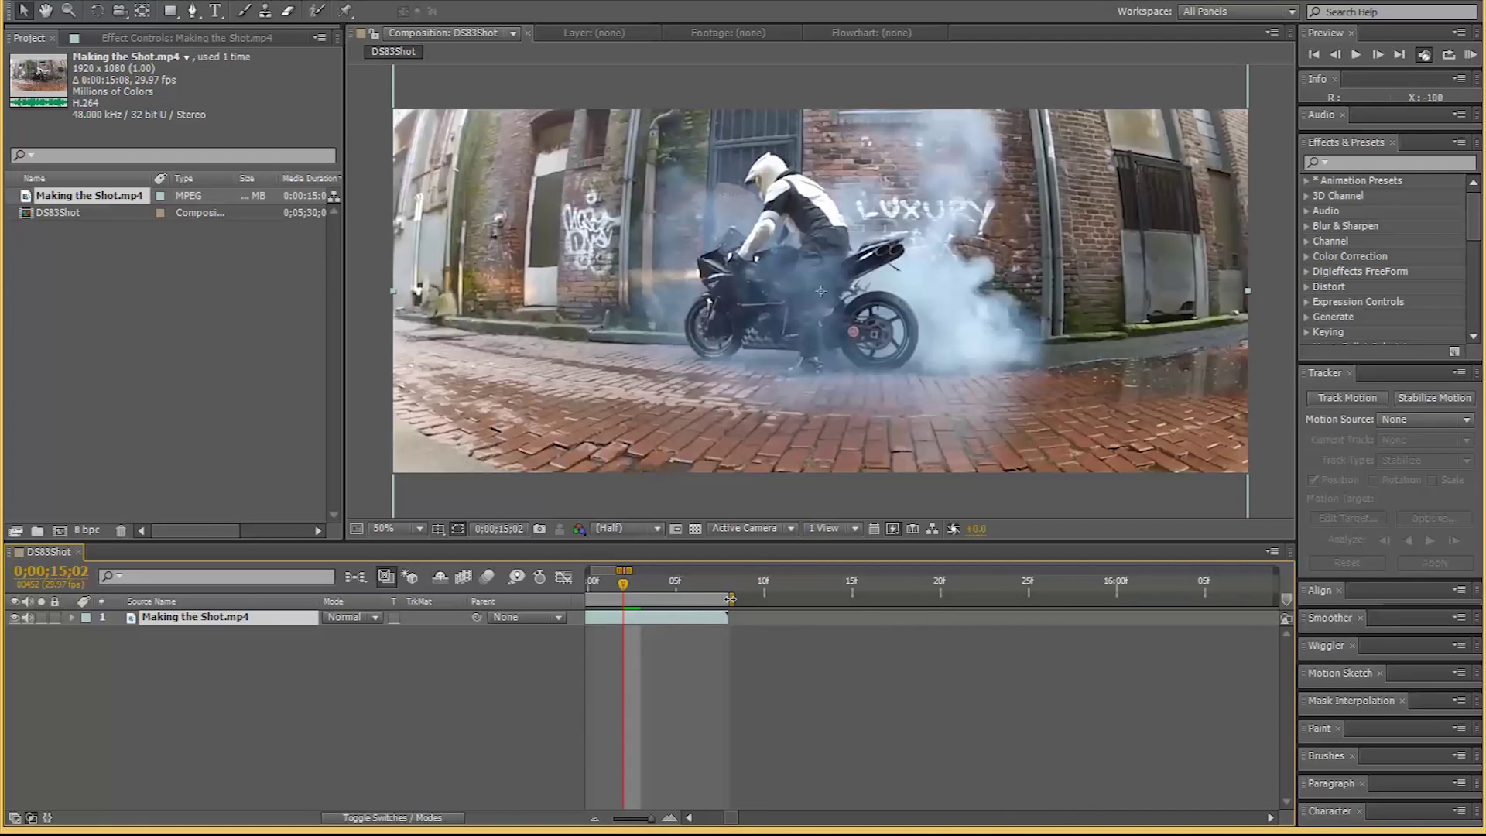
right_click(683, 594)
left_click(726, 649)
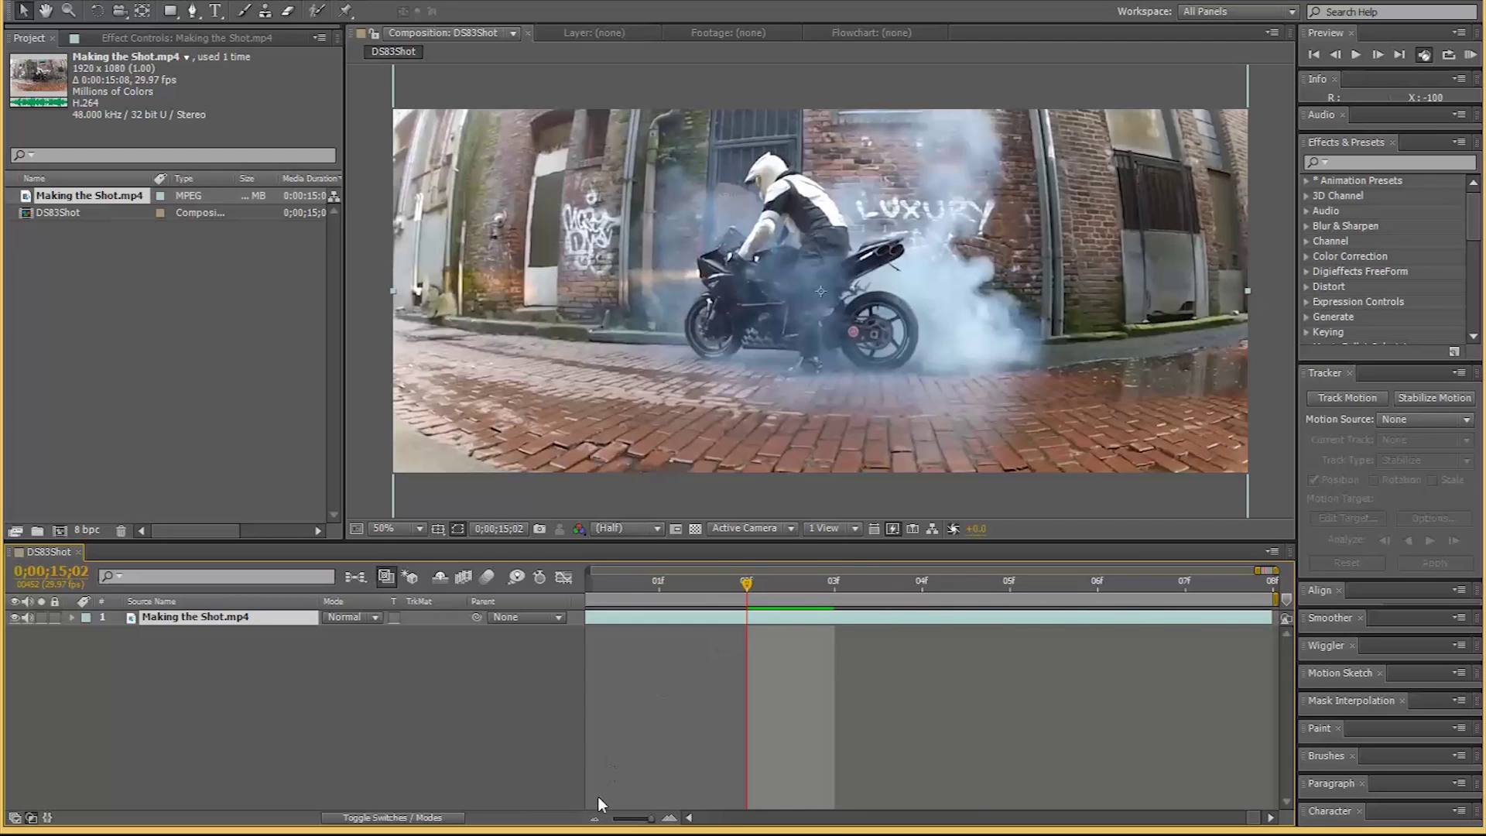
Scrub the trimmed 15-second comp to check the clip's final frames.
left_click(591, 819)
left_click(592, 819)
left_click(591, 819)
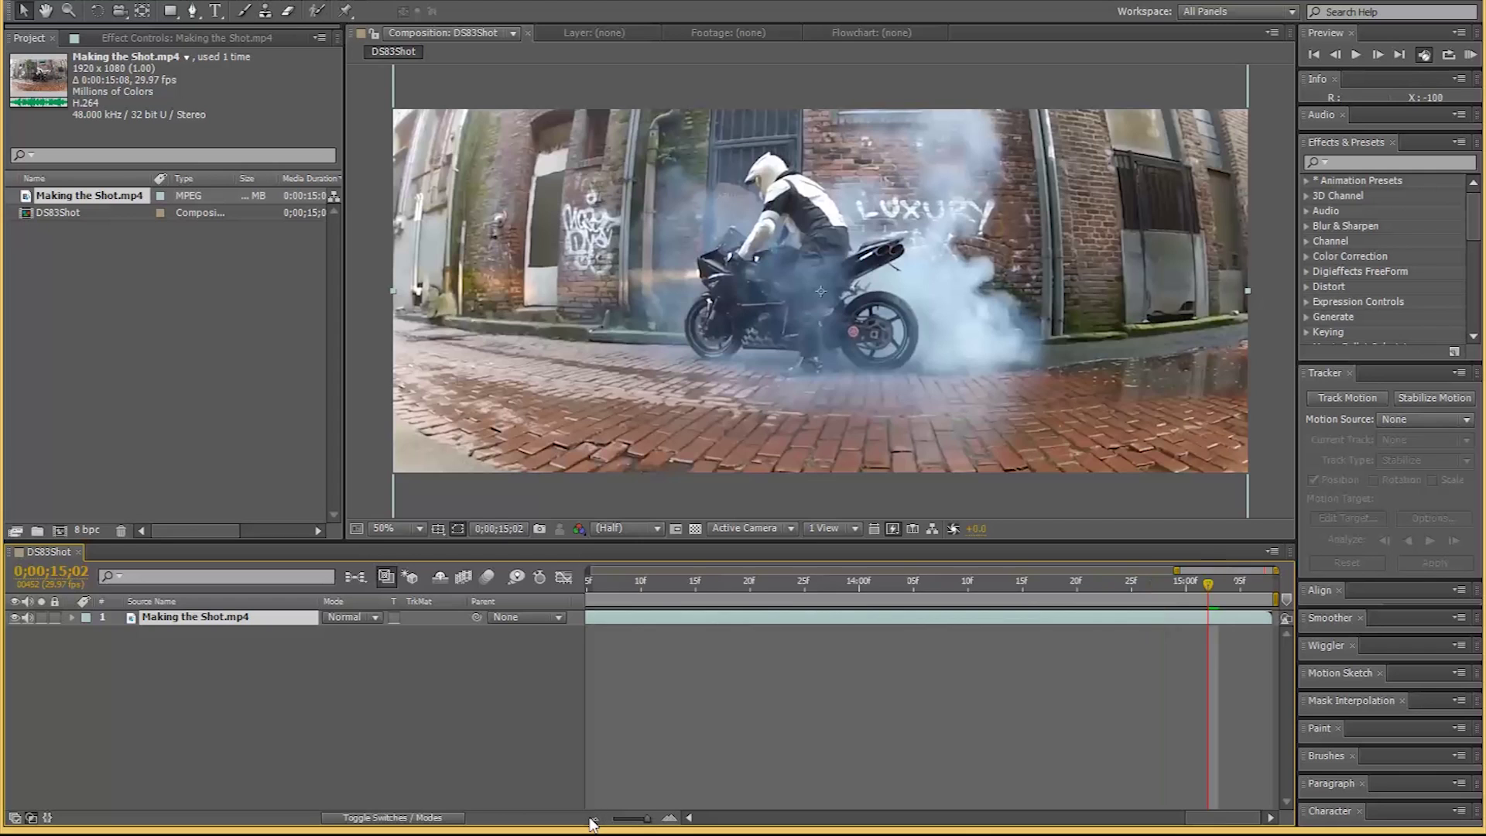
left_click(591, 819)
left_click(591, 819)
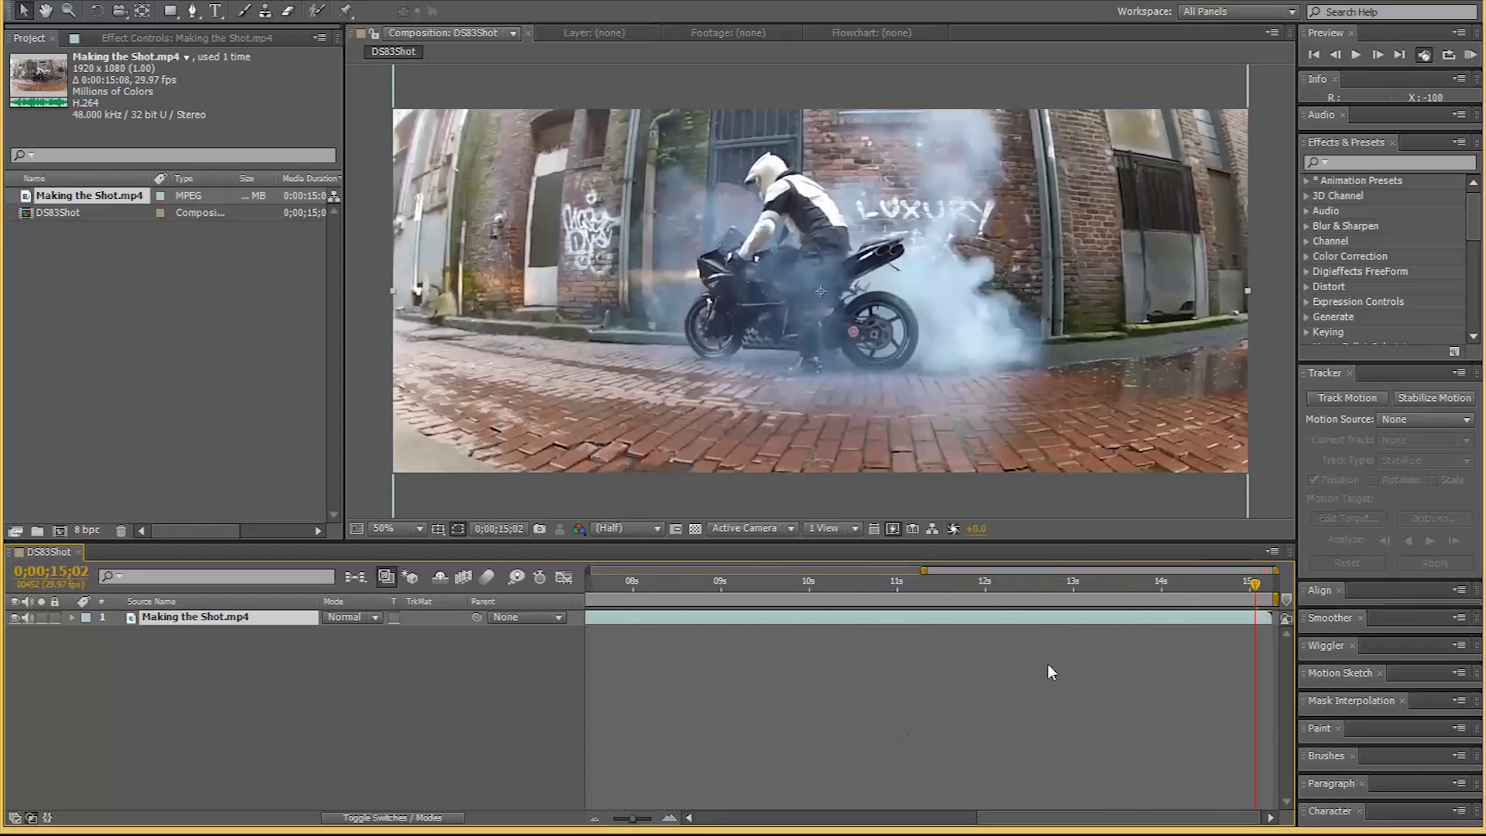
left_click_drag(1246, 596, 1267, 593)
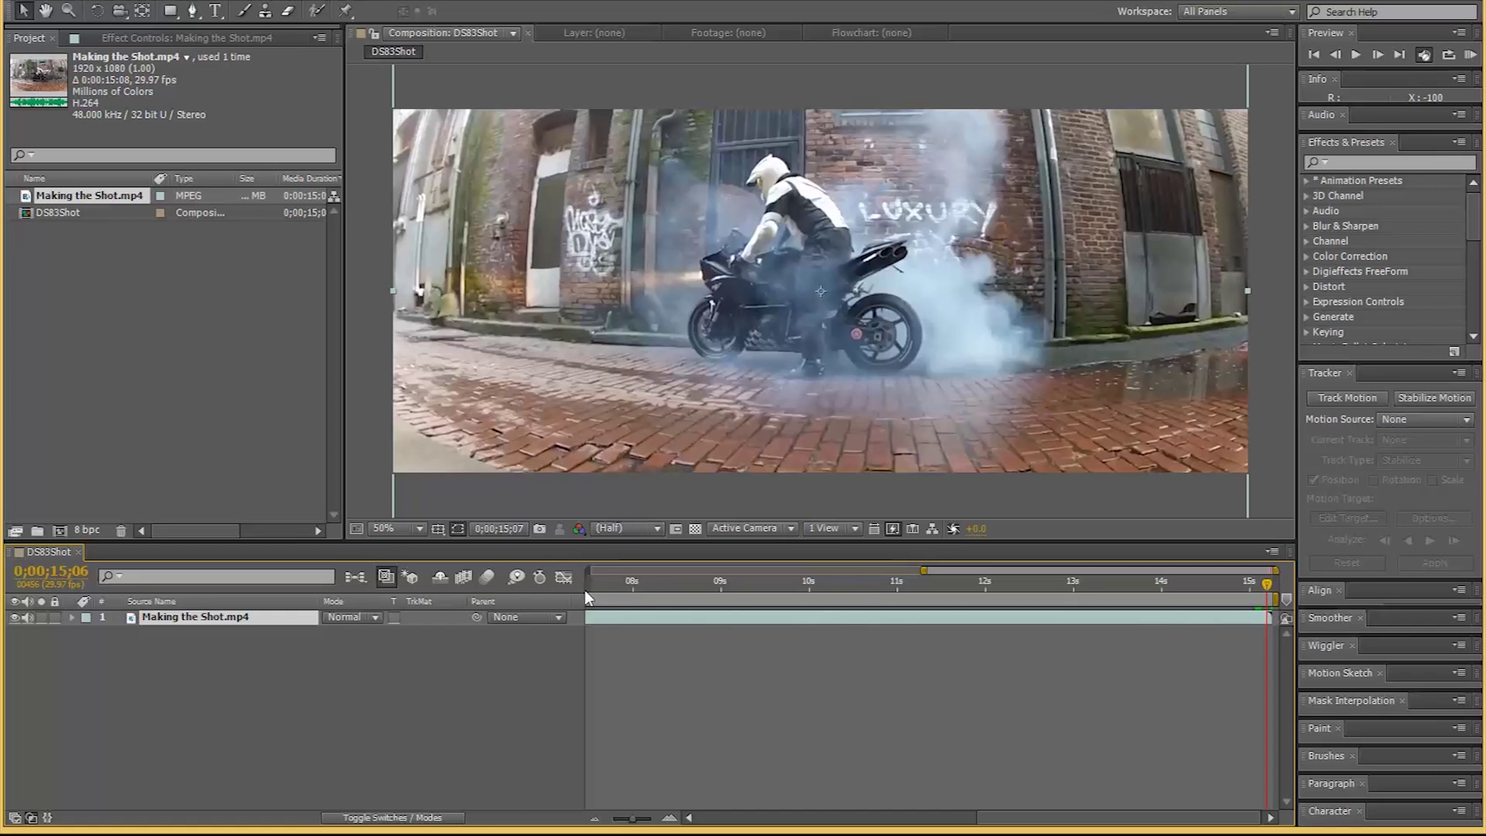
left_click(602, 589)
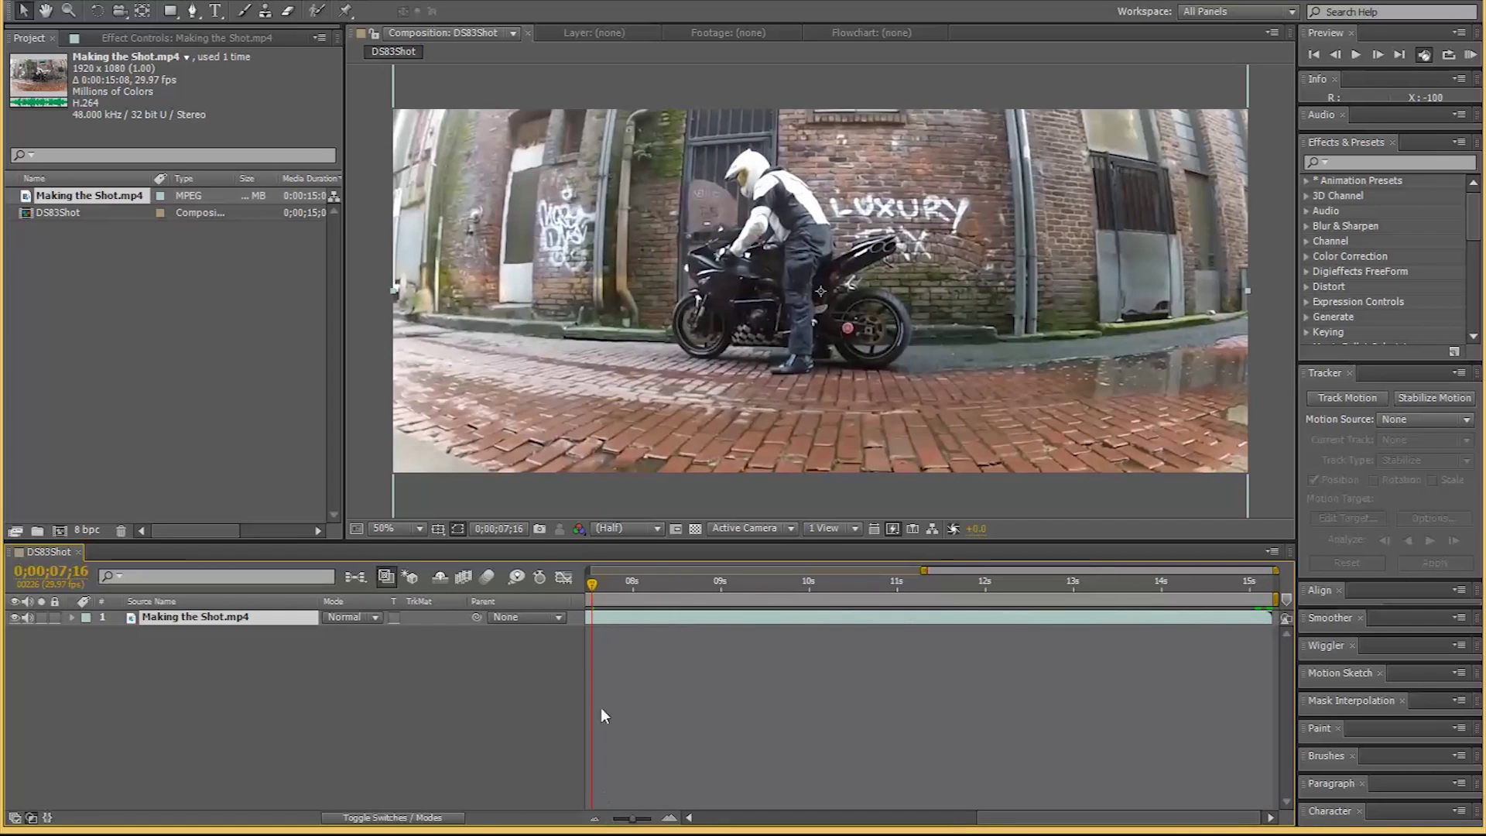
Apply Warp Stabilizer to the Making the Shot.mp4 layer, auto-scaling it to 105.9%.
left_click_drag(587, 593, 542, 587)
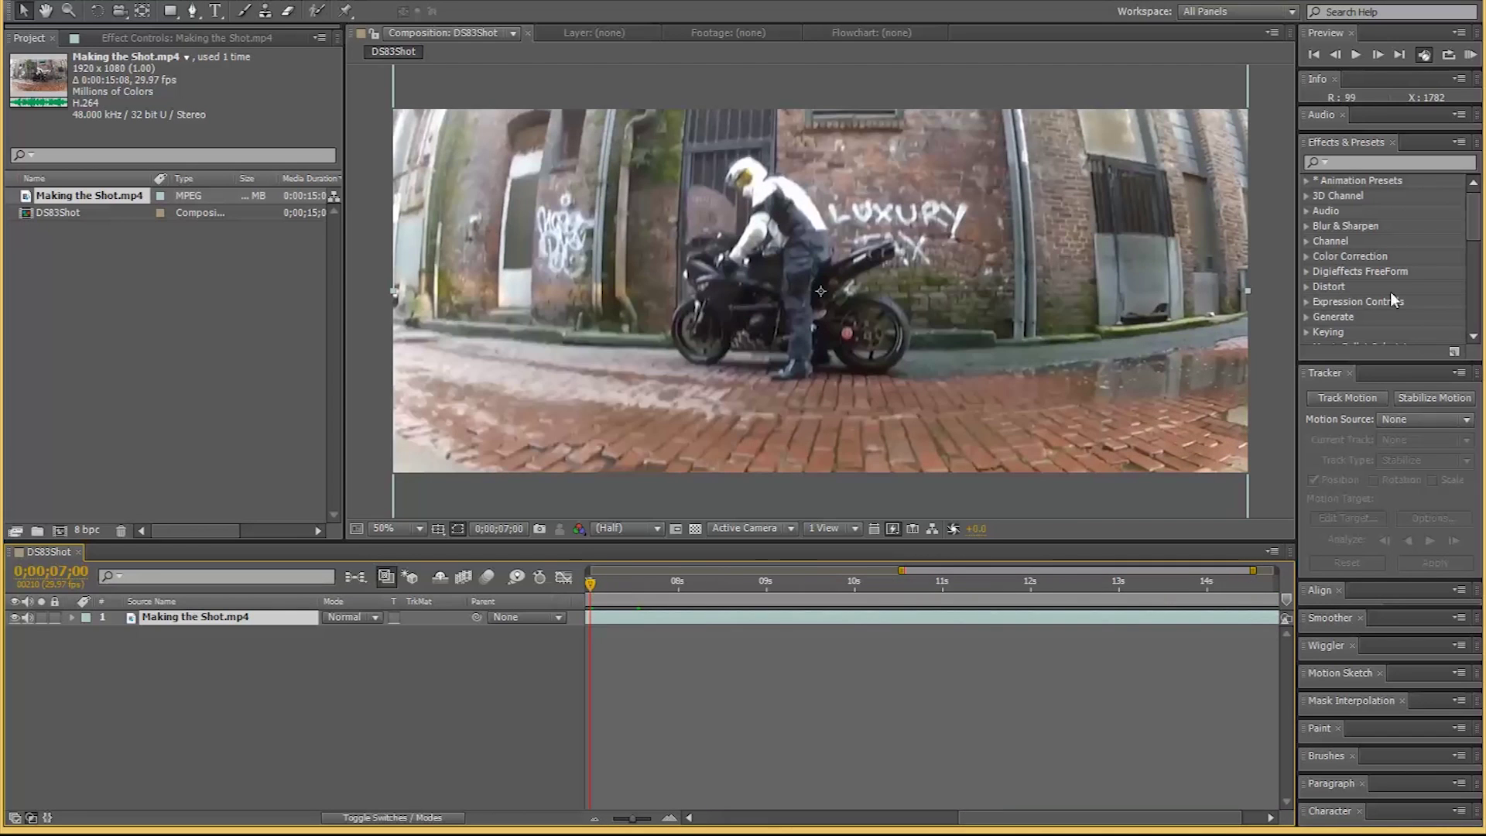
left_click(1365, 160)
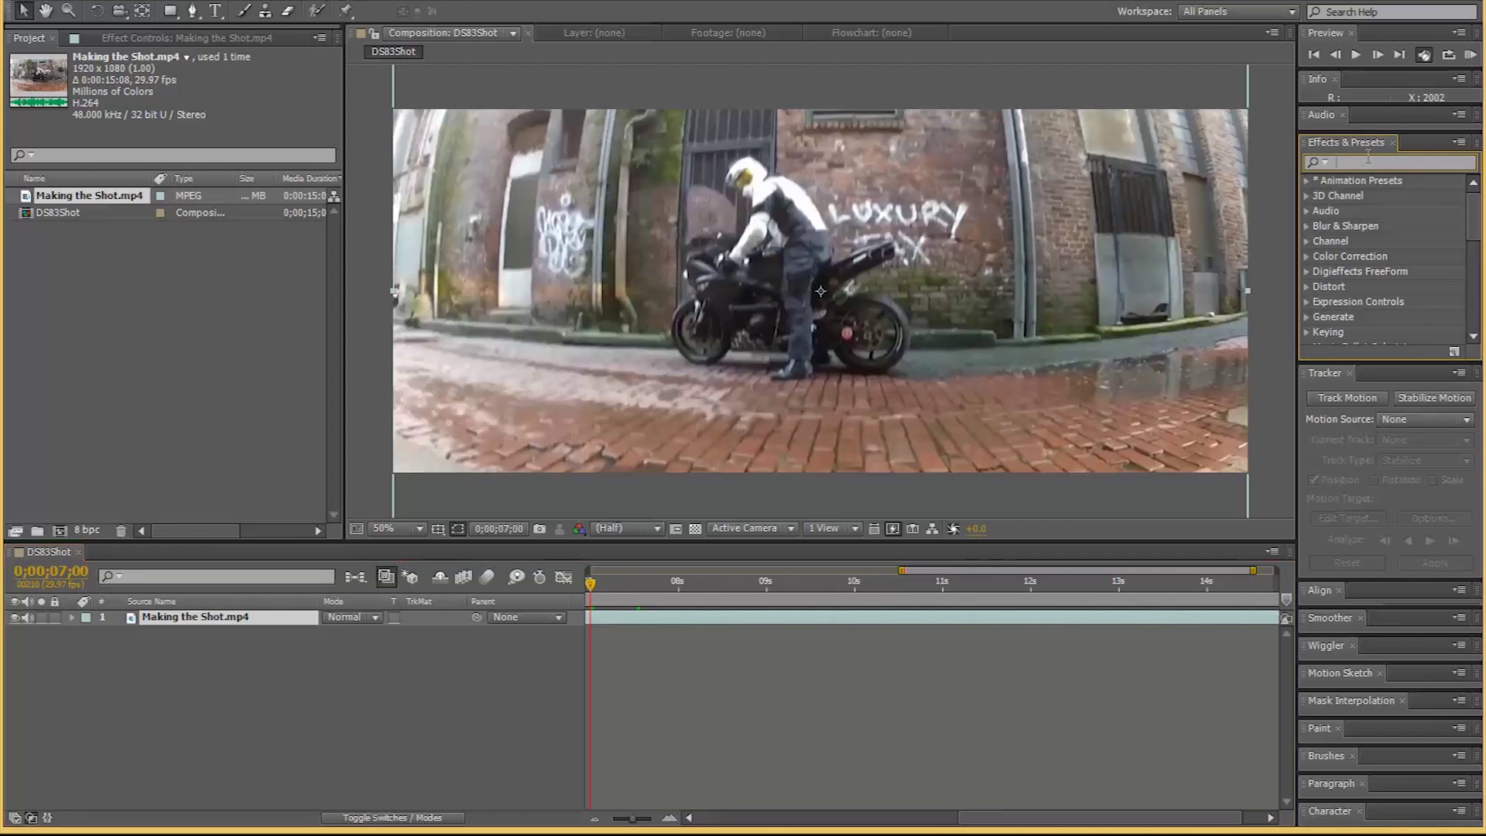
type("warp")
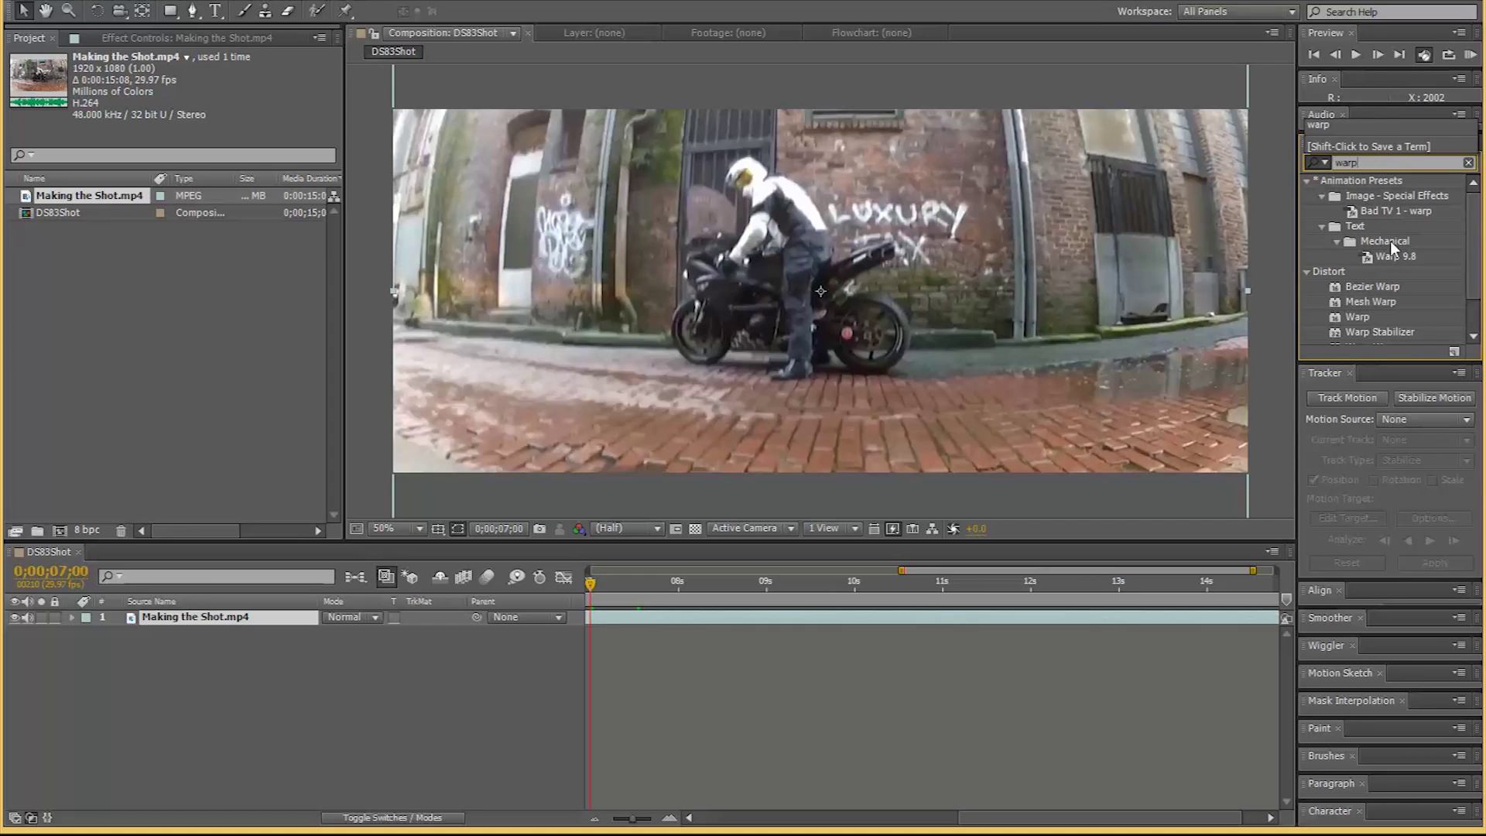
left_click_drag(1470, 232, 1470, 306)
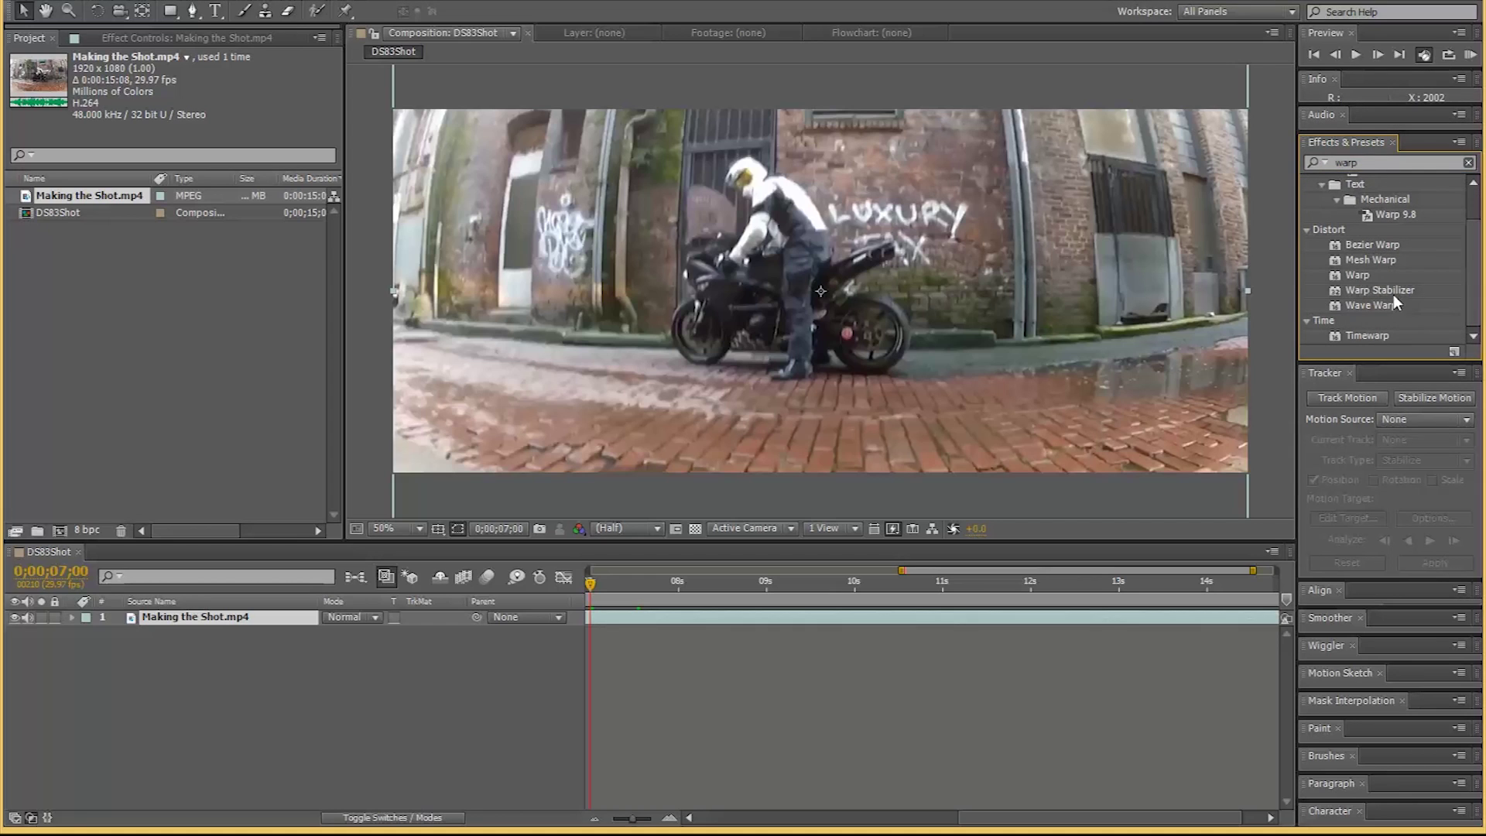
left_click_drag(1378, 291, 234, 615)
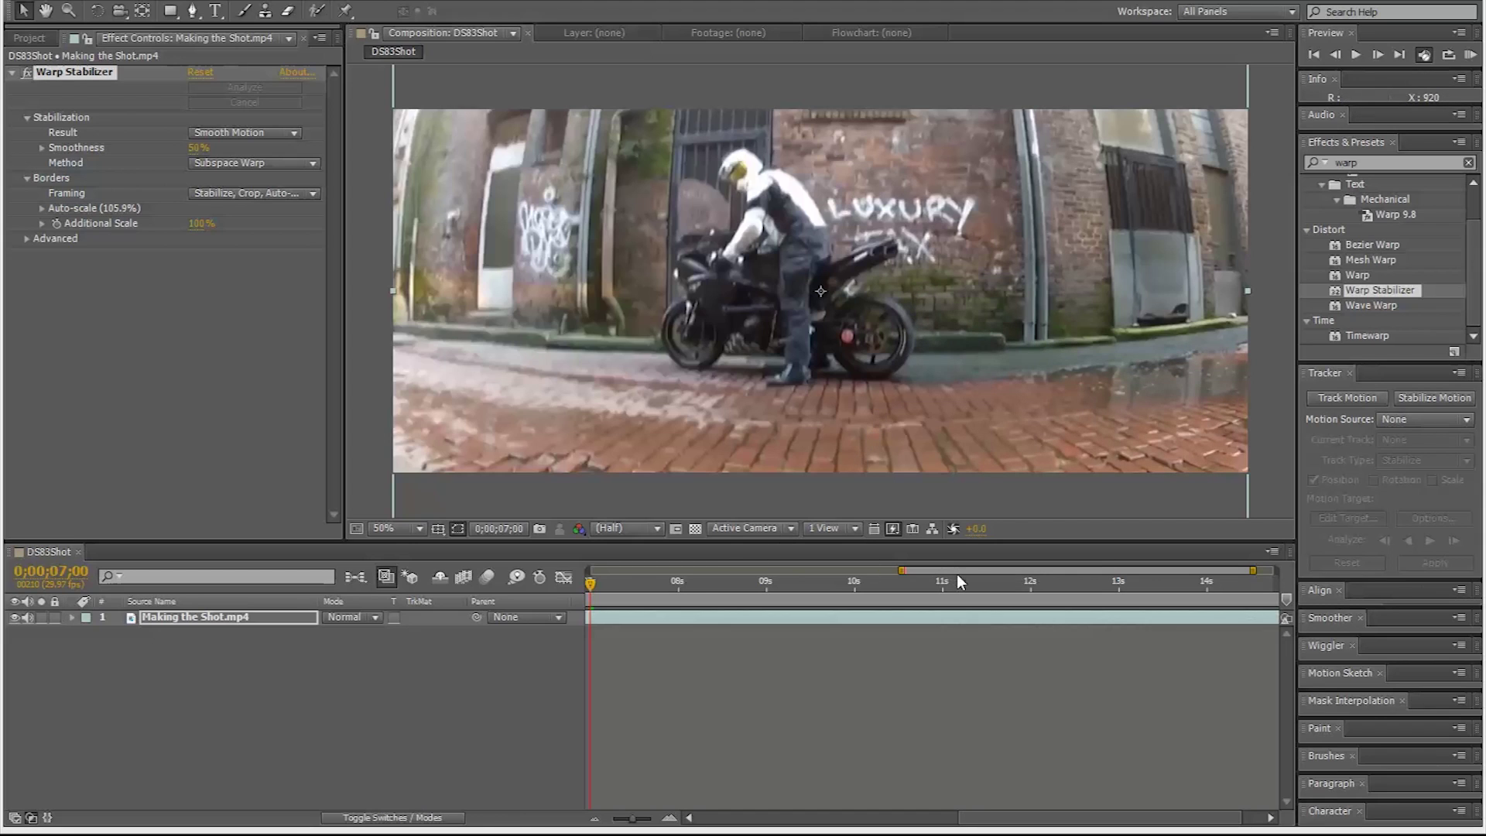
left_click_drag(956, 573, 604, 577)
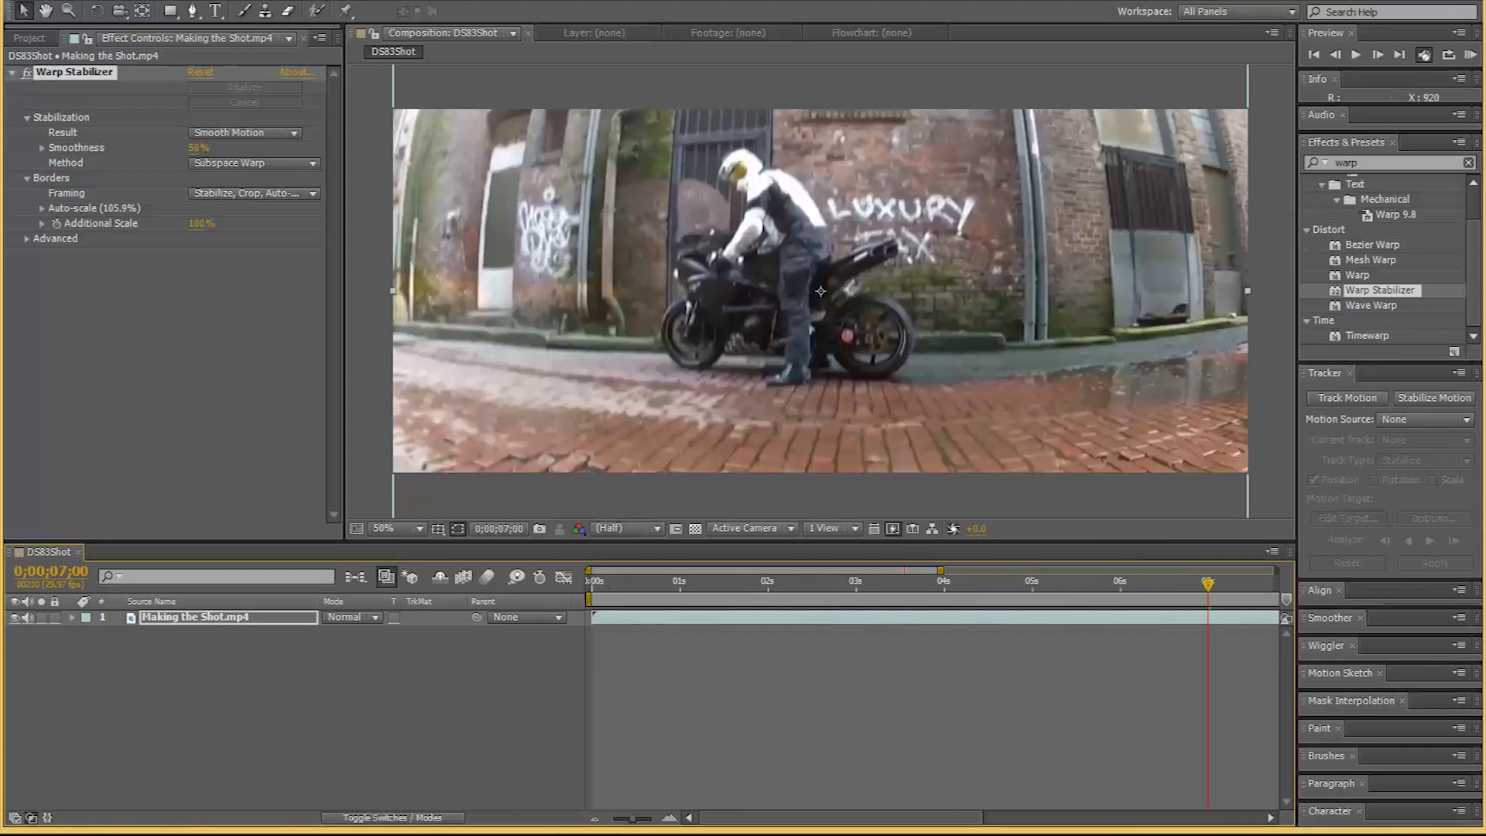
Scrub back through the stabilized 0–15s clip and return to frame 0;00;00;00.
left_click(594, 819)
left_click(594, 819)
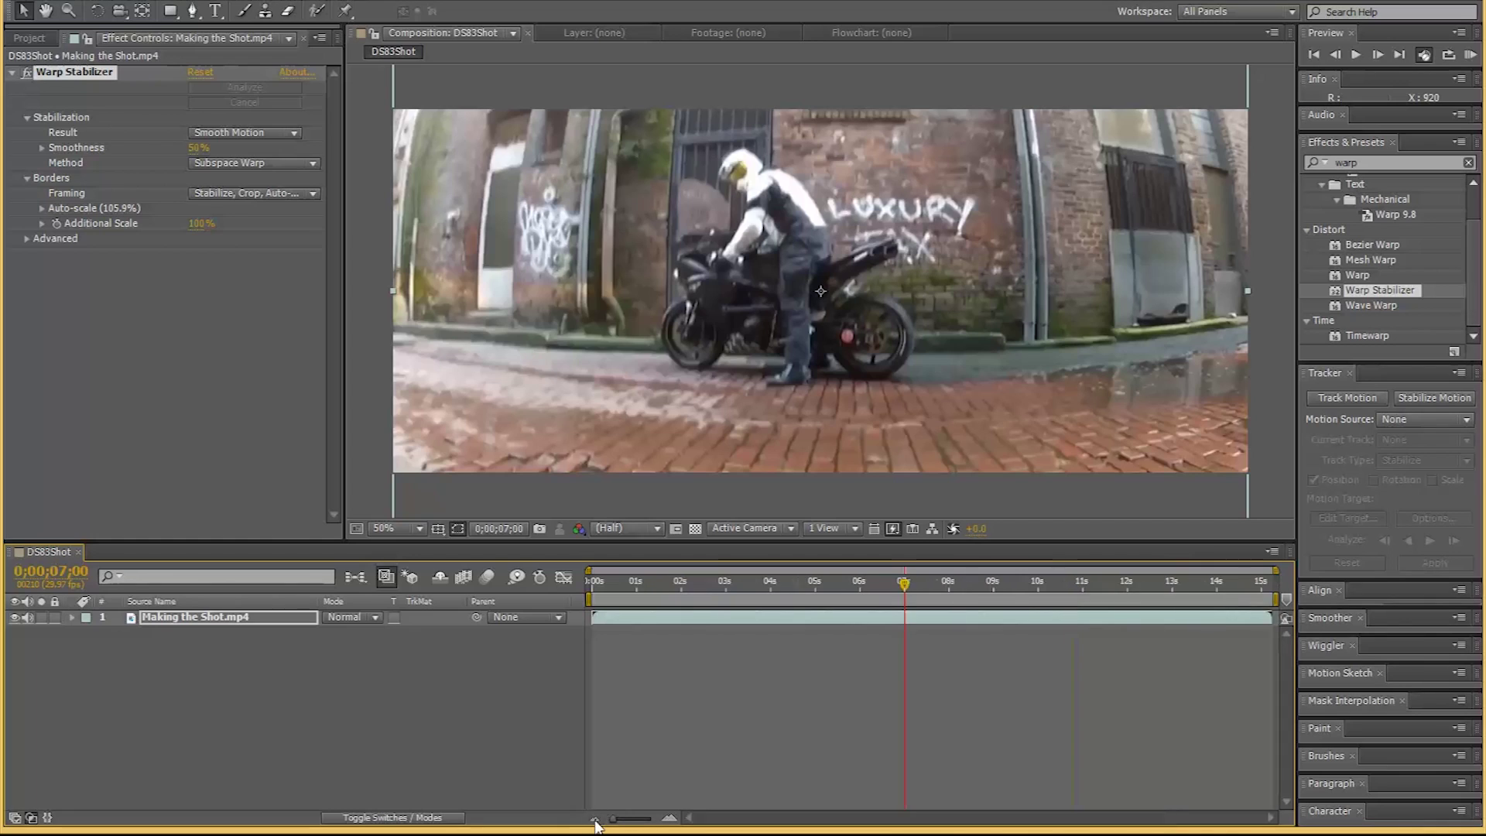
key("Page_Up")
key("Page_Up")
key("Page_Up")
left_click_drag(902, 590, 878, 586)
left_click(634, 590)
key("Home")
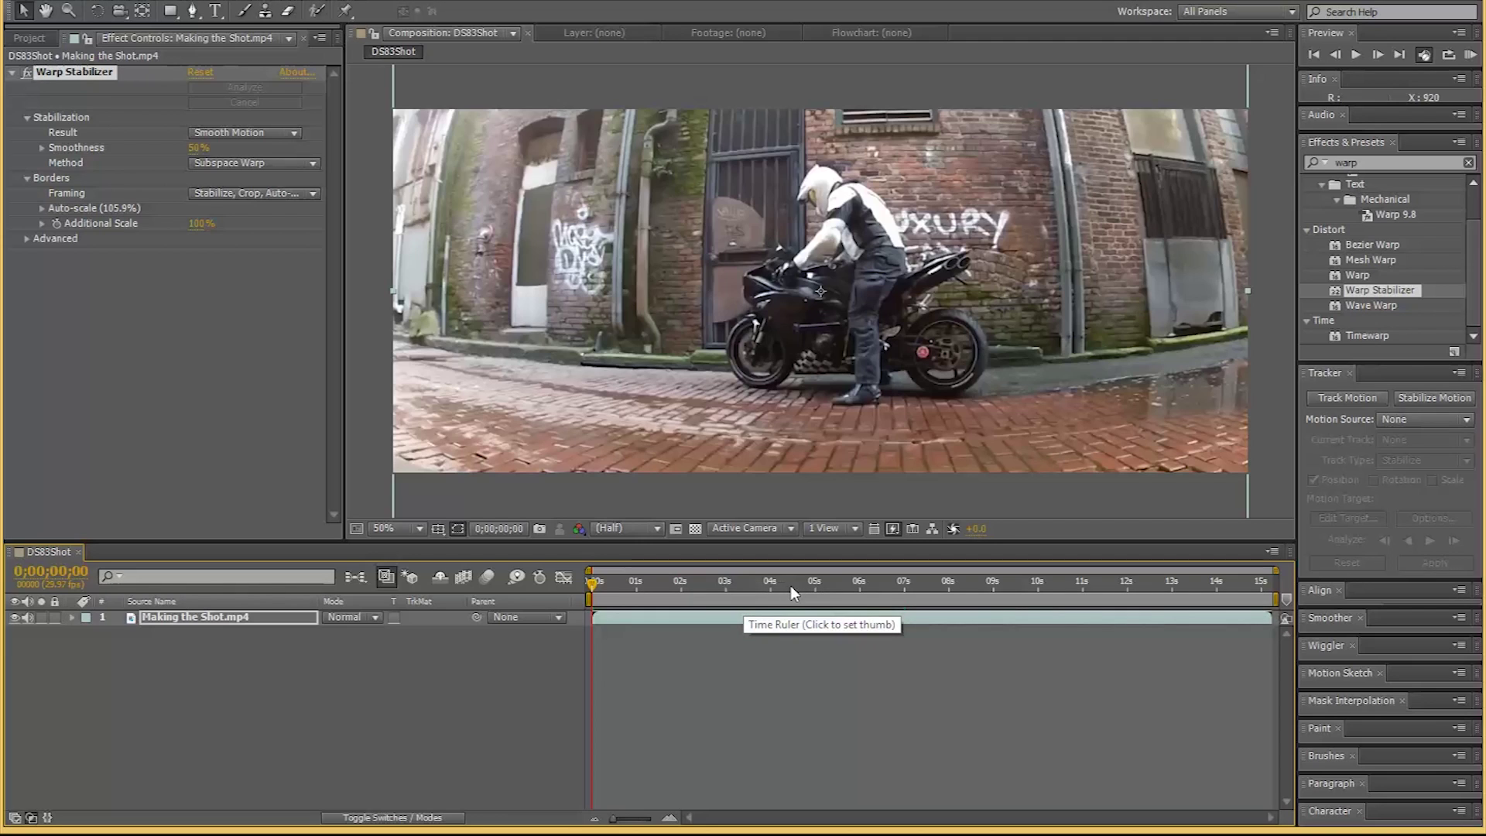
right_click(146, 660)
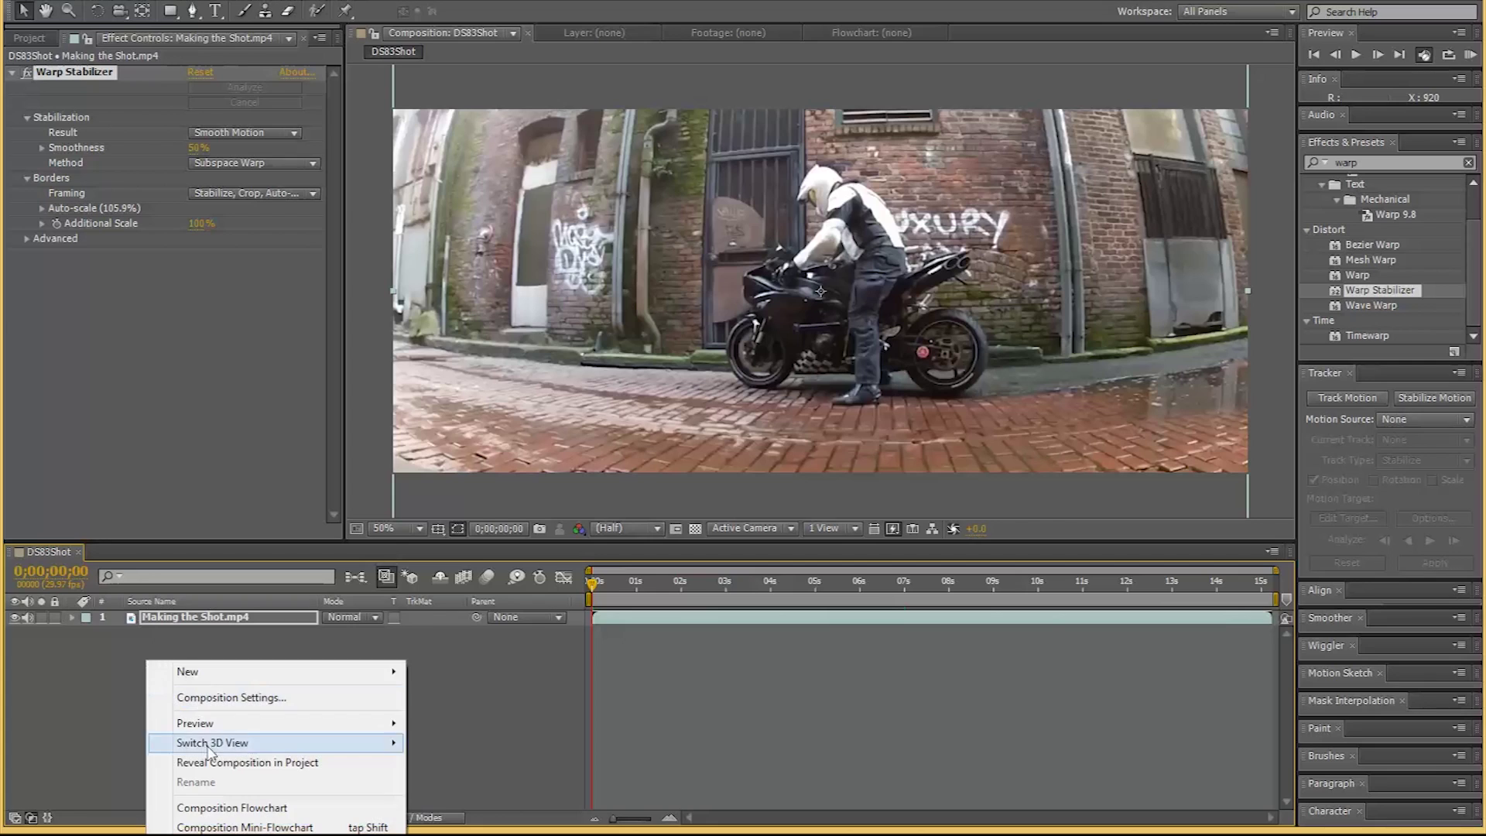
Add an adjustment layer above the clip and rename it Blur.
mouse_move(233, 671)
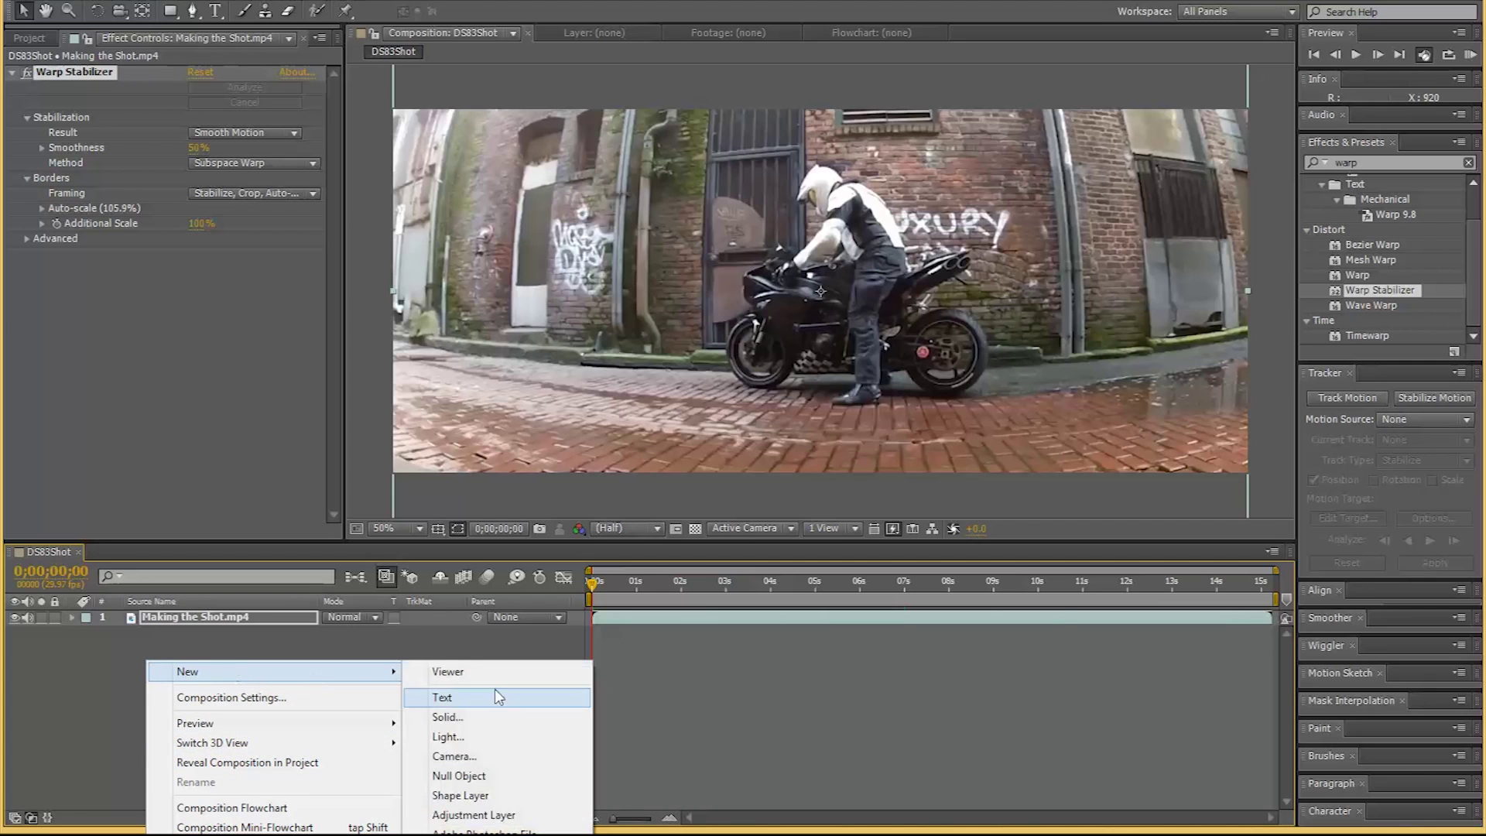
left_click(494, 816)
right_click(210, 618)
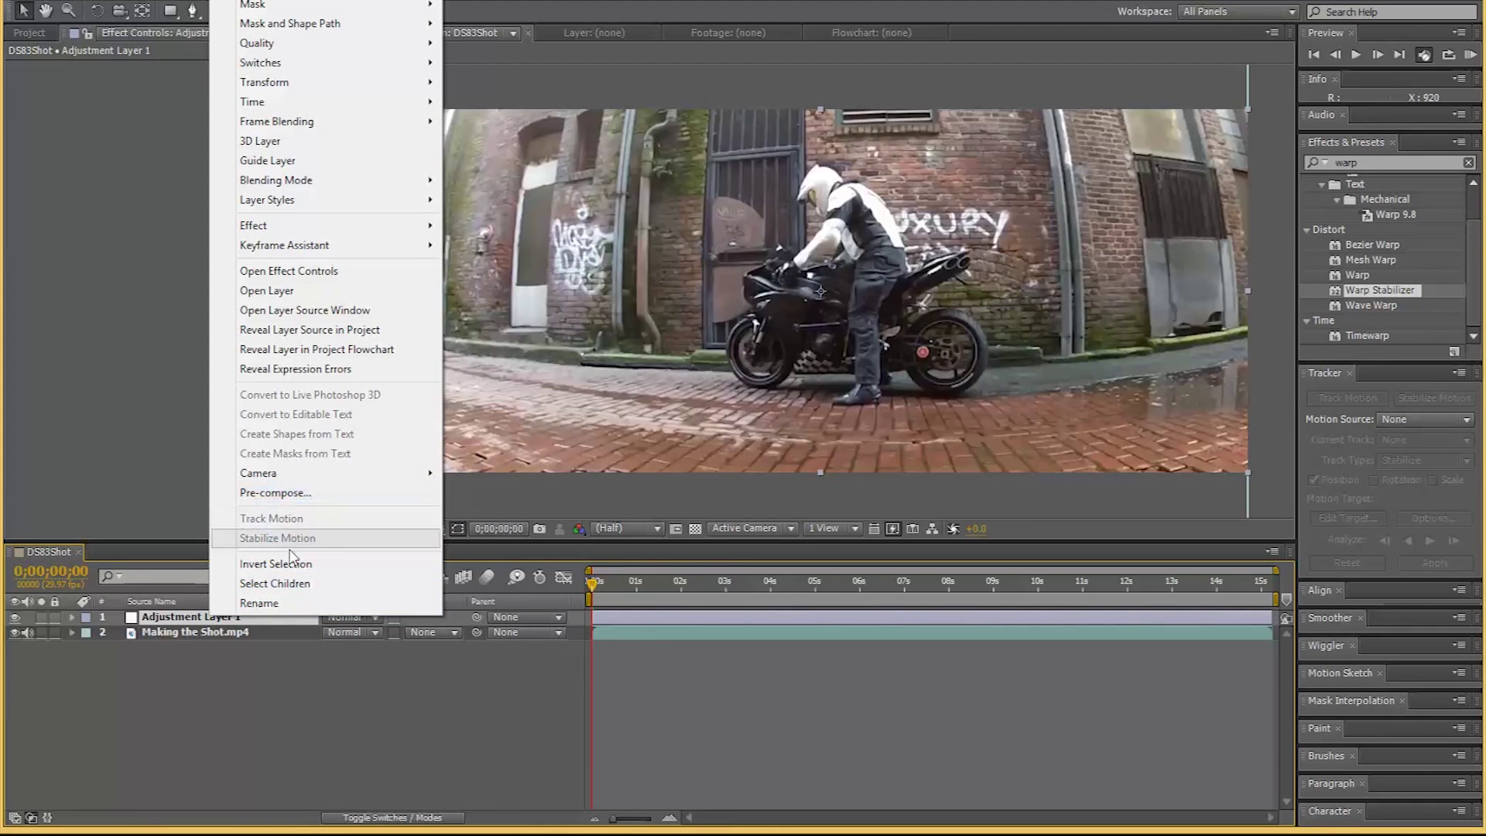
left_click(260, 603)
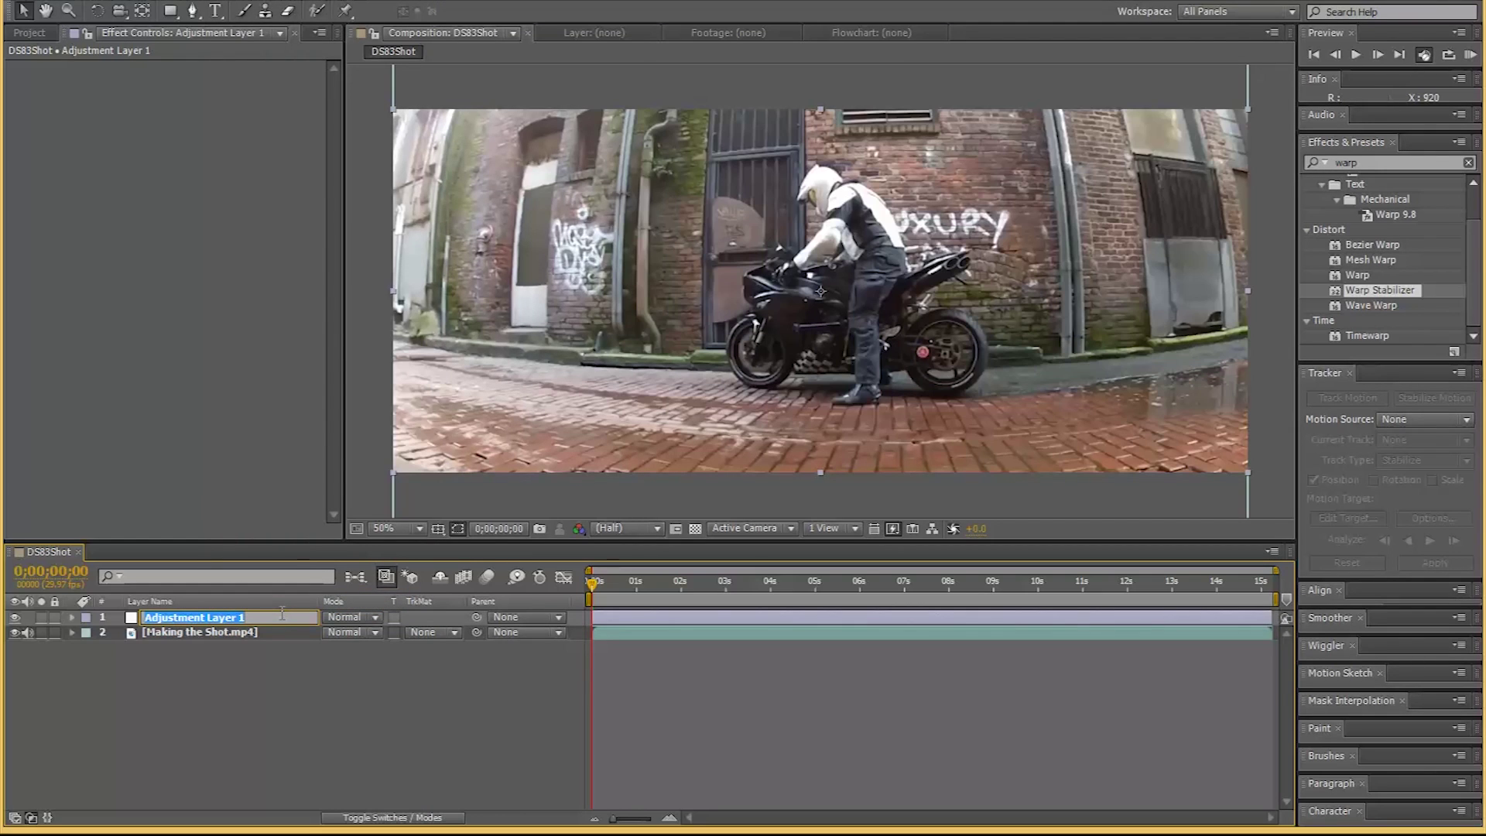
type("Blur")
key("Return")
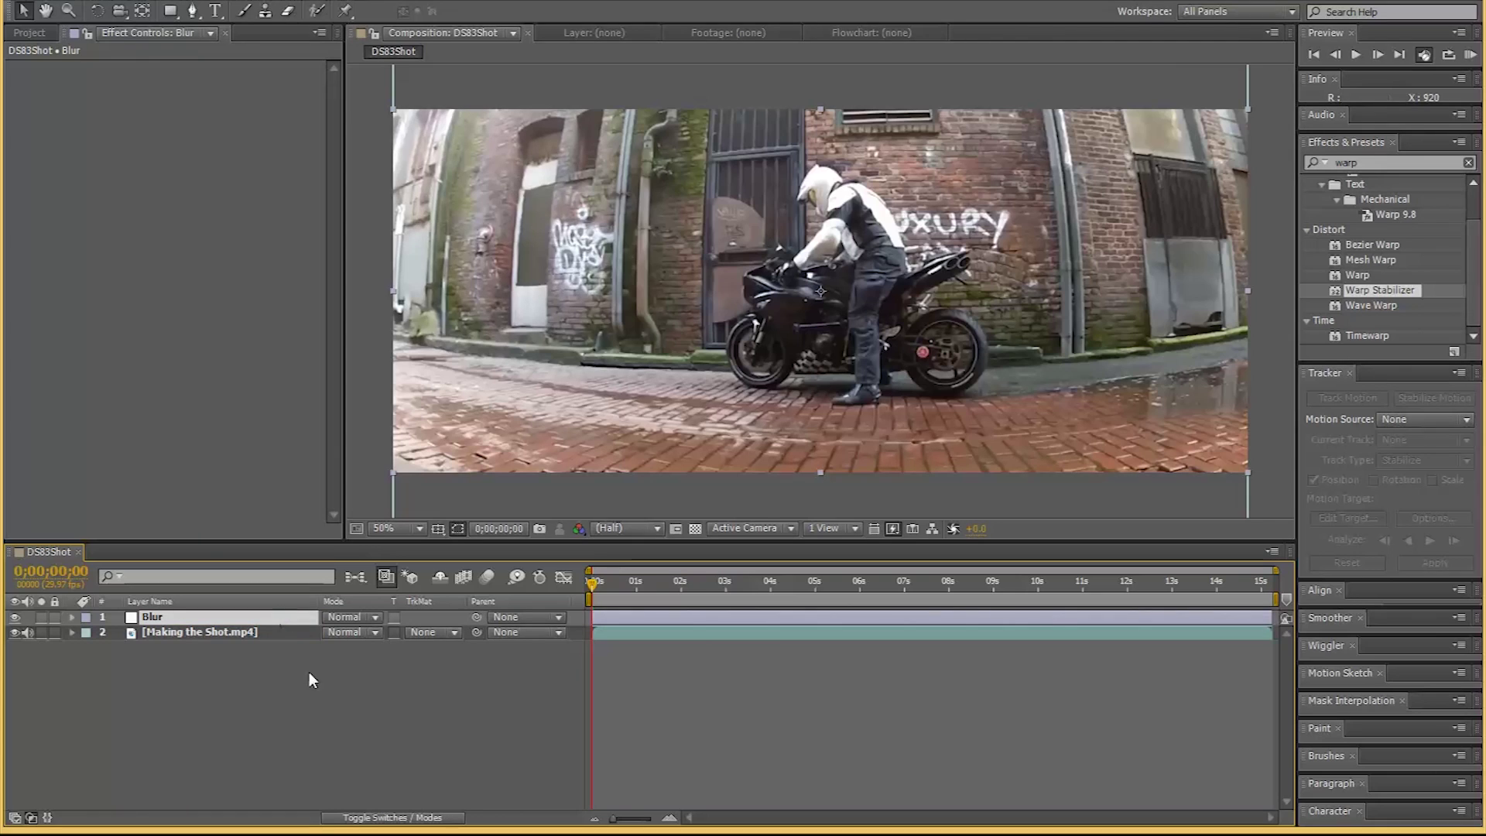
Apply Camera Lens Blur (radius 5.0) to the Blur layer.
left_click(1378, 161)
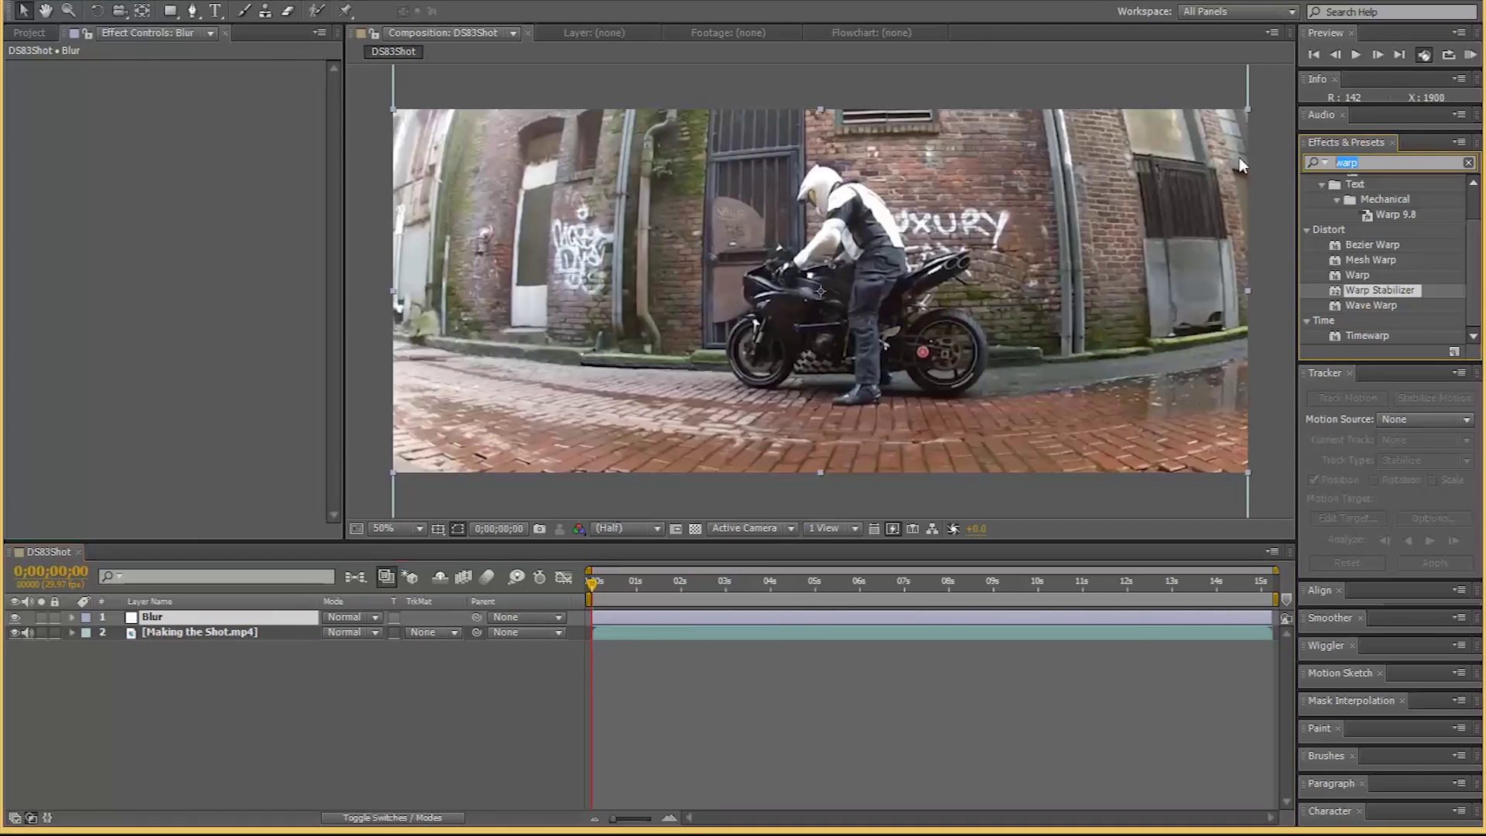
type("blur")
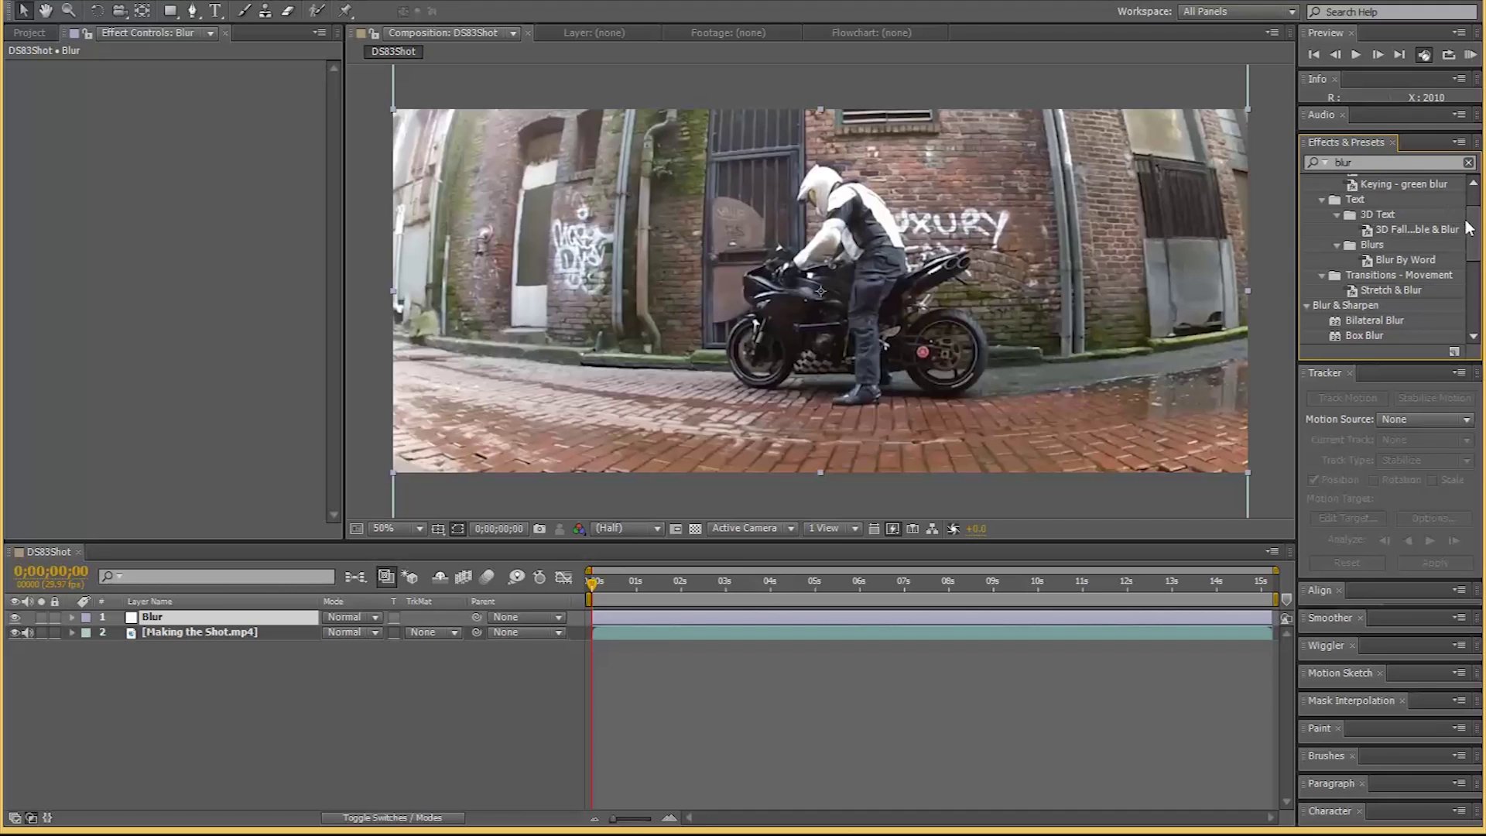
left_click_drag(1471, 262, 1471, 300)
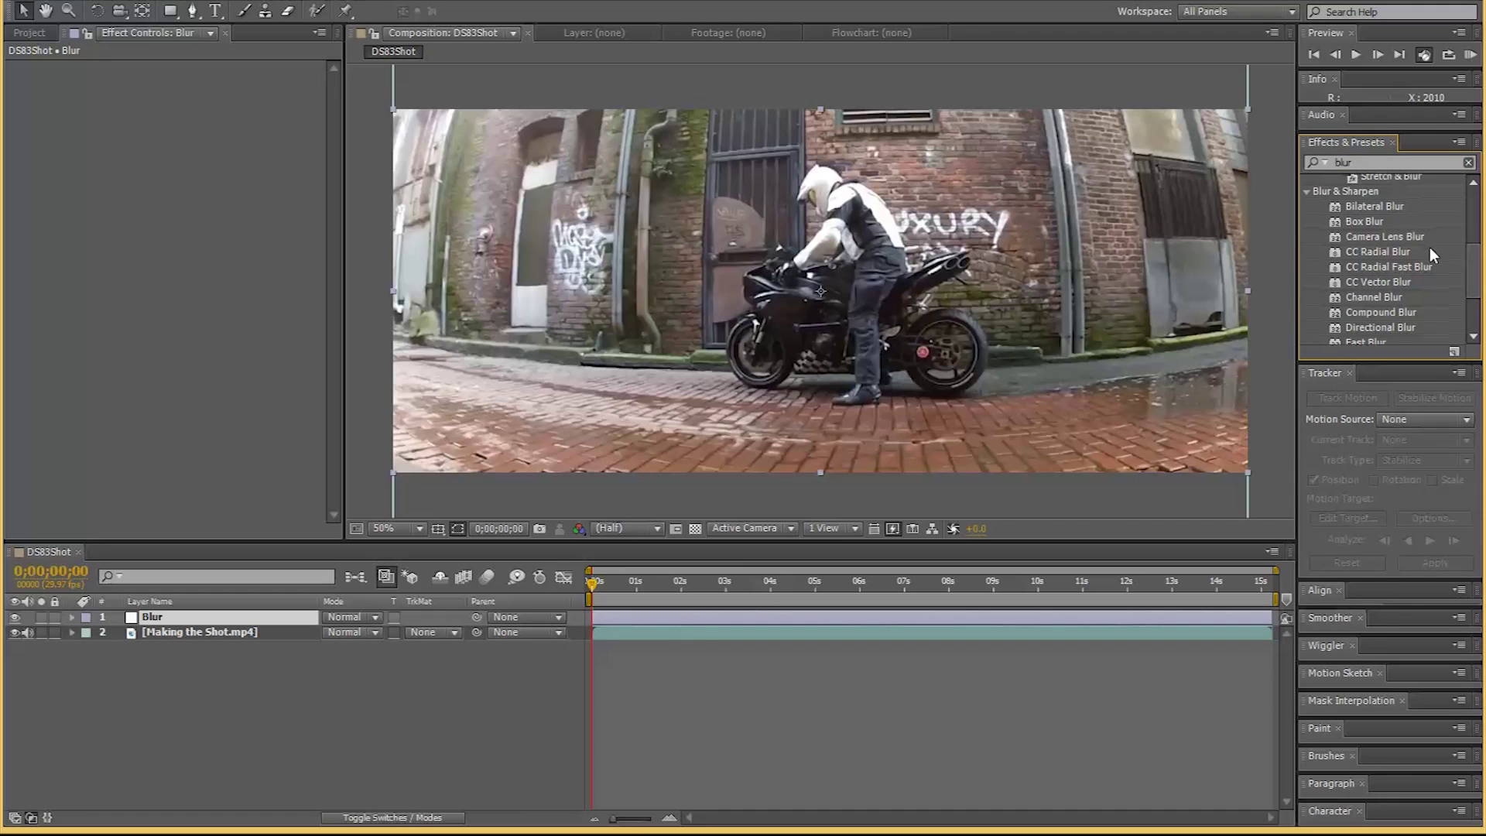
left_click(1387, 240)
left_click_drag(1390, 238, 256, 619)
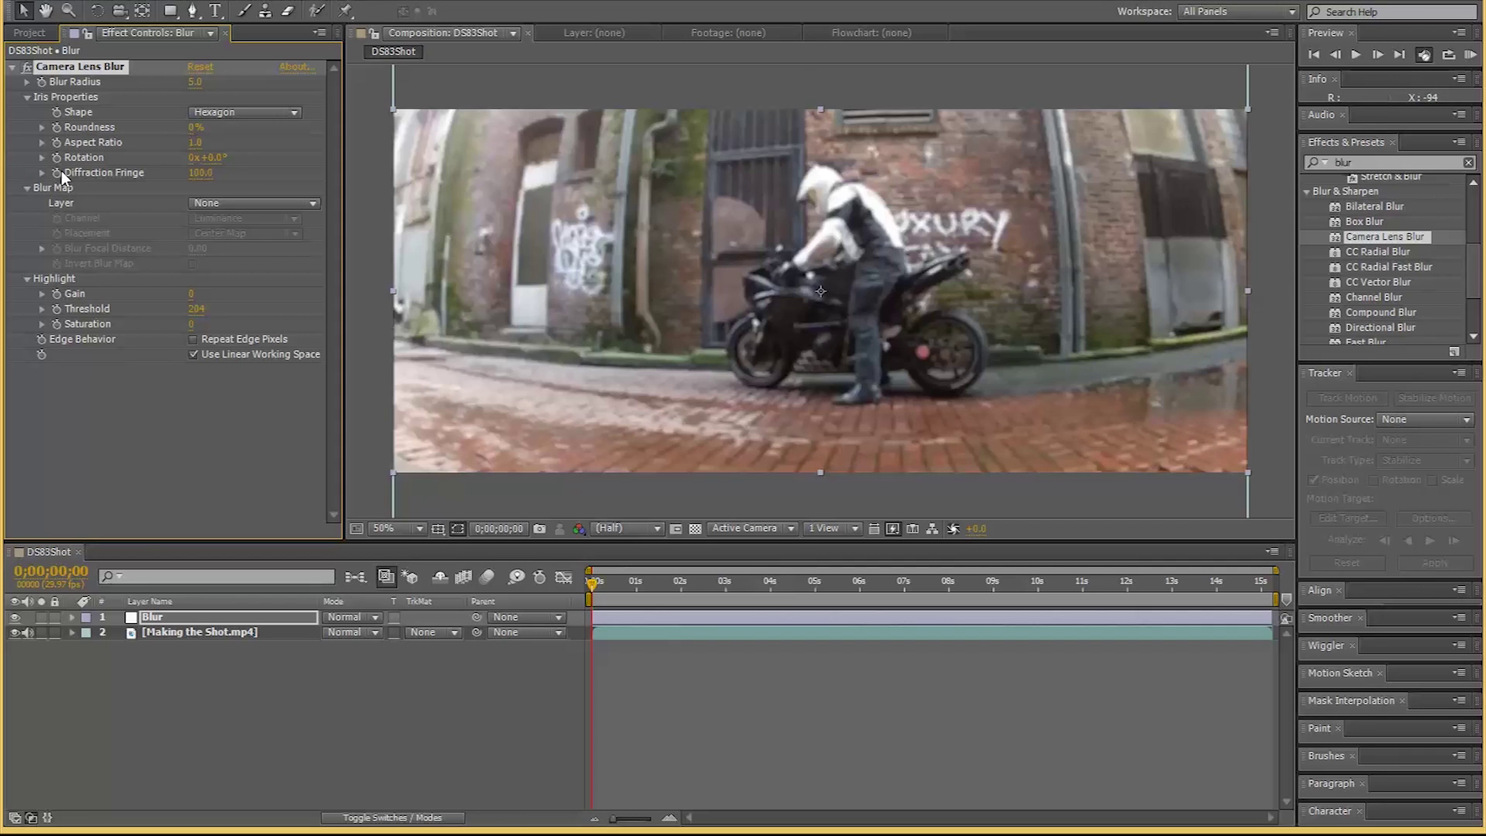
left_click(193, 10)
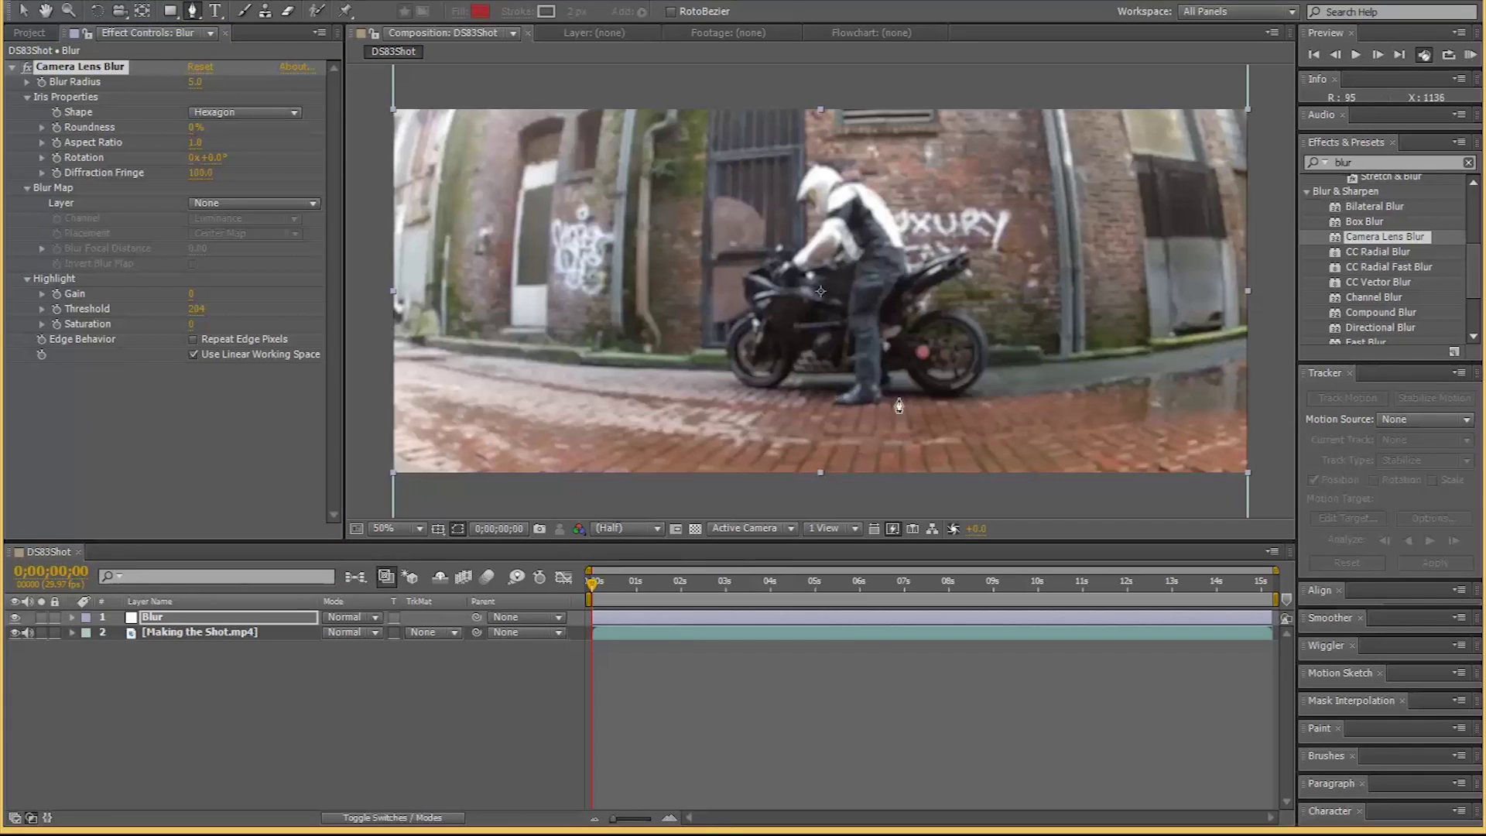
Start Mask 1 on the Blur layer along the pavement, around the front wheel and up the bike's front.
left_click(936, 404)
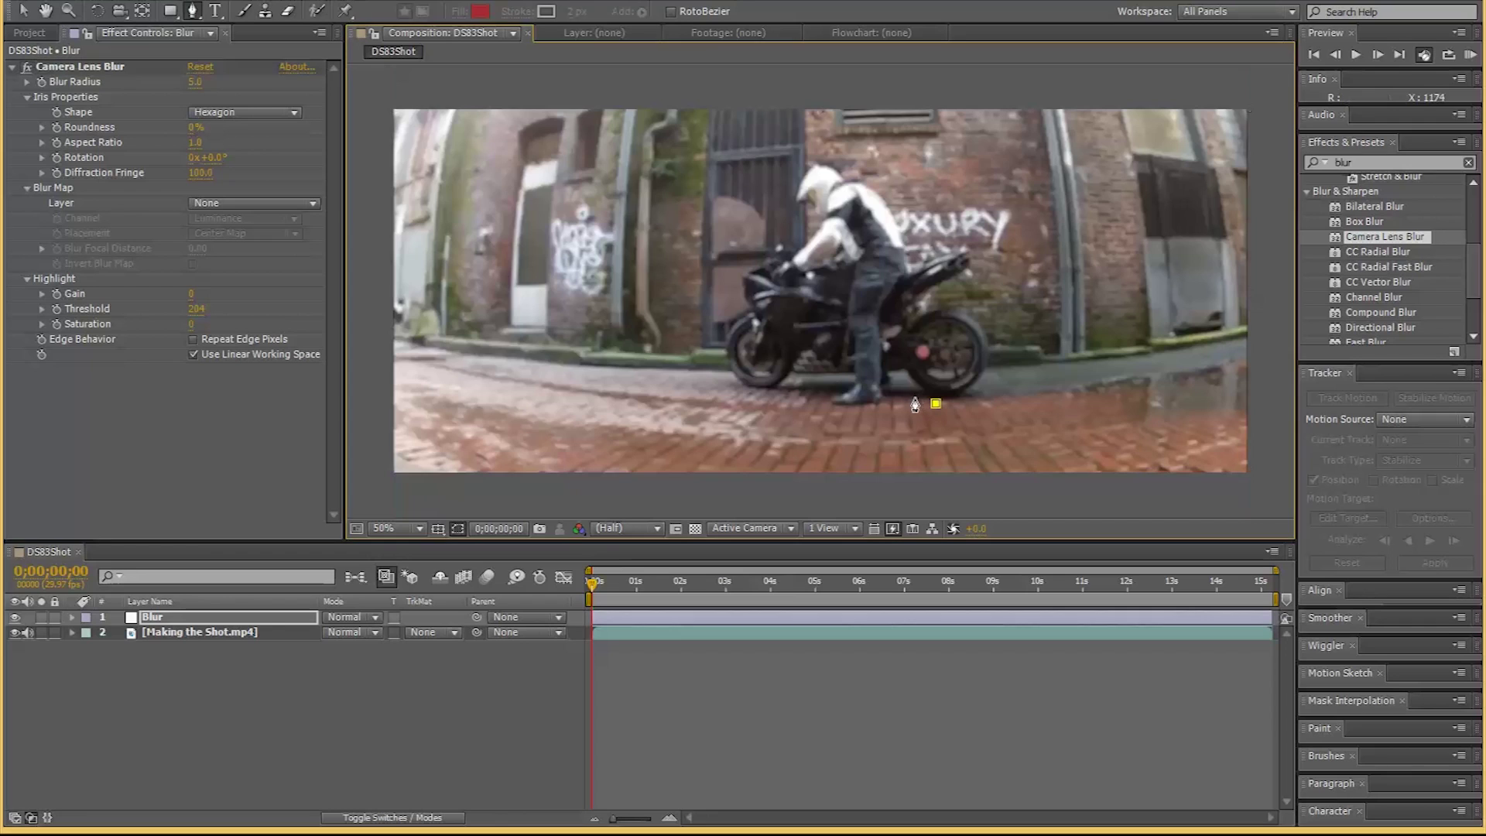
left_click(913, 398)
left_click(891, 406)
left_click(856, 408)
left_click(822, 401)
left_click(816, 388)
left_click_drag(800, 392, 785, 395)
left_click(766, 395)
left_click(747, 387)
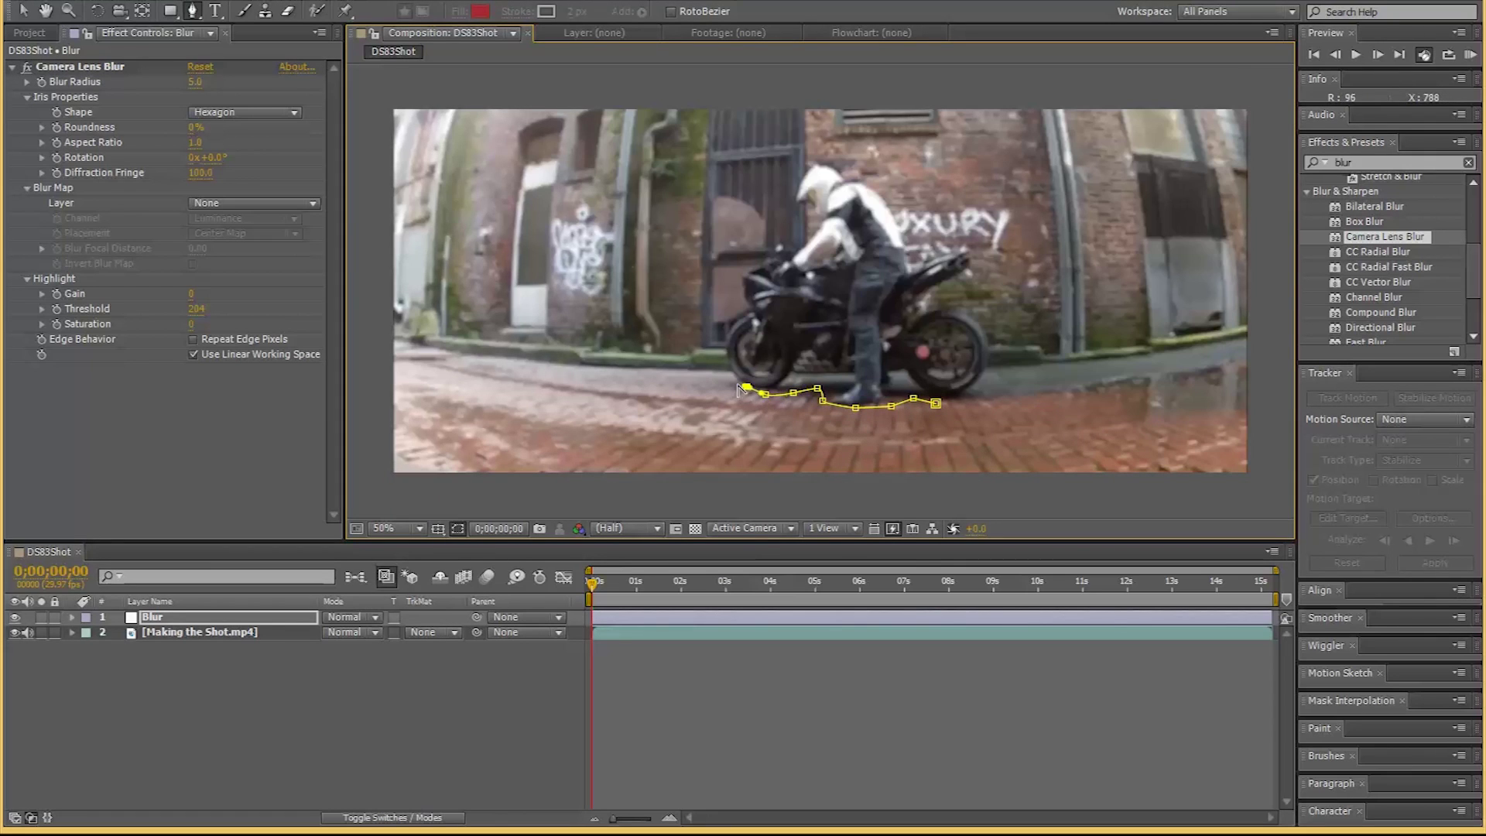
left_click(722, 372)
left_click(719, 345)
left_click(725, 319)
left_click(740, 307)
left_click(739, 275)
left_click(753, 257)
Continue the mask up the rider's arm, over the helmet and past the rider's back.
left_click(773, 239)
left_click(794, 243)
left_click(806, 230)
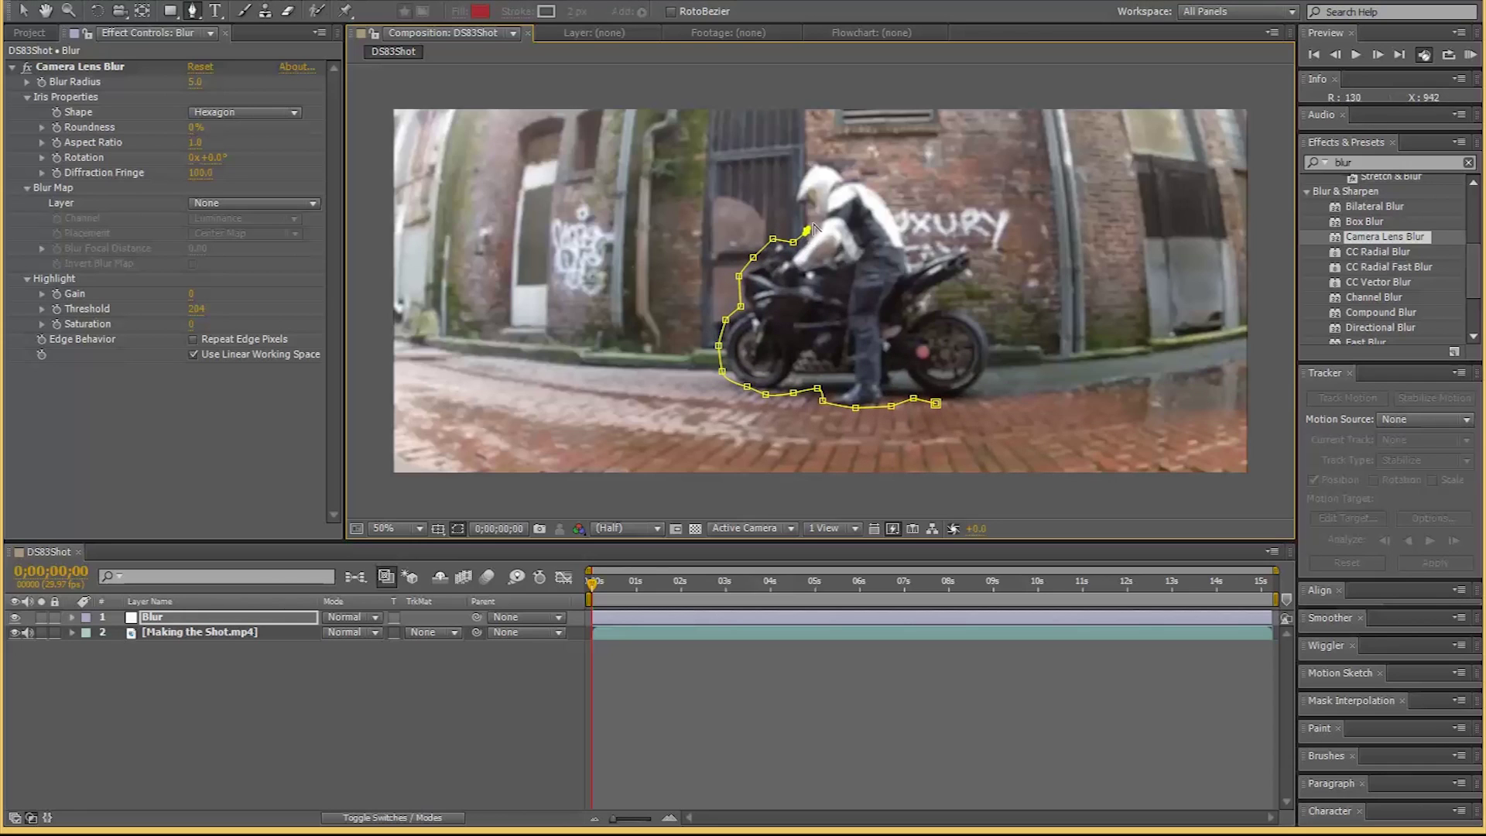
left_click(808, 219)
left_click(794, 207)
left_click(788, 188)
left_click(798, 167)
left_click(811, 159)
left_click(823, 156)
left_click(840, 160)
left_click(857, 171)
left_click(889, 174)
Trace the mask around the motorcycle's tail and rear wheel and close the outline.
left_click(890, 200)
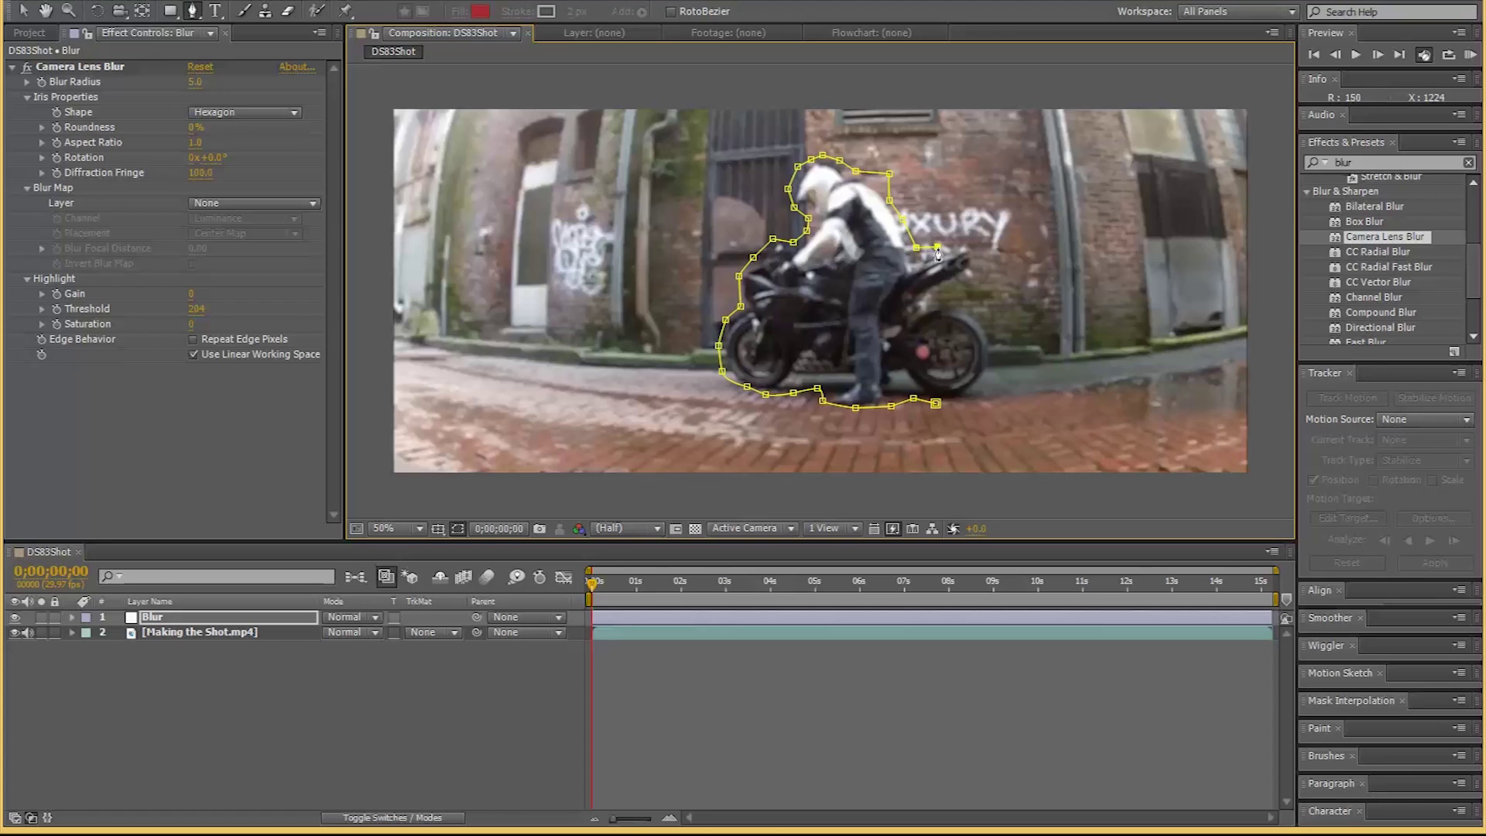
left_click(980, 248)
left_click(978, 267)
left_click(964, 288)
left_click(940, 297)
left_click(965, 306)
left_click(1000, 359)
left_click(991, 380)
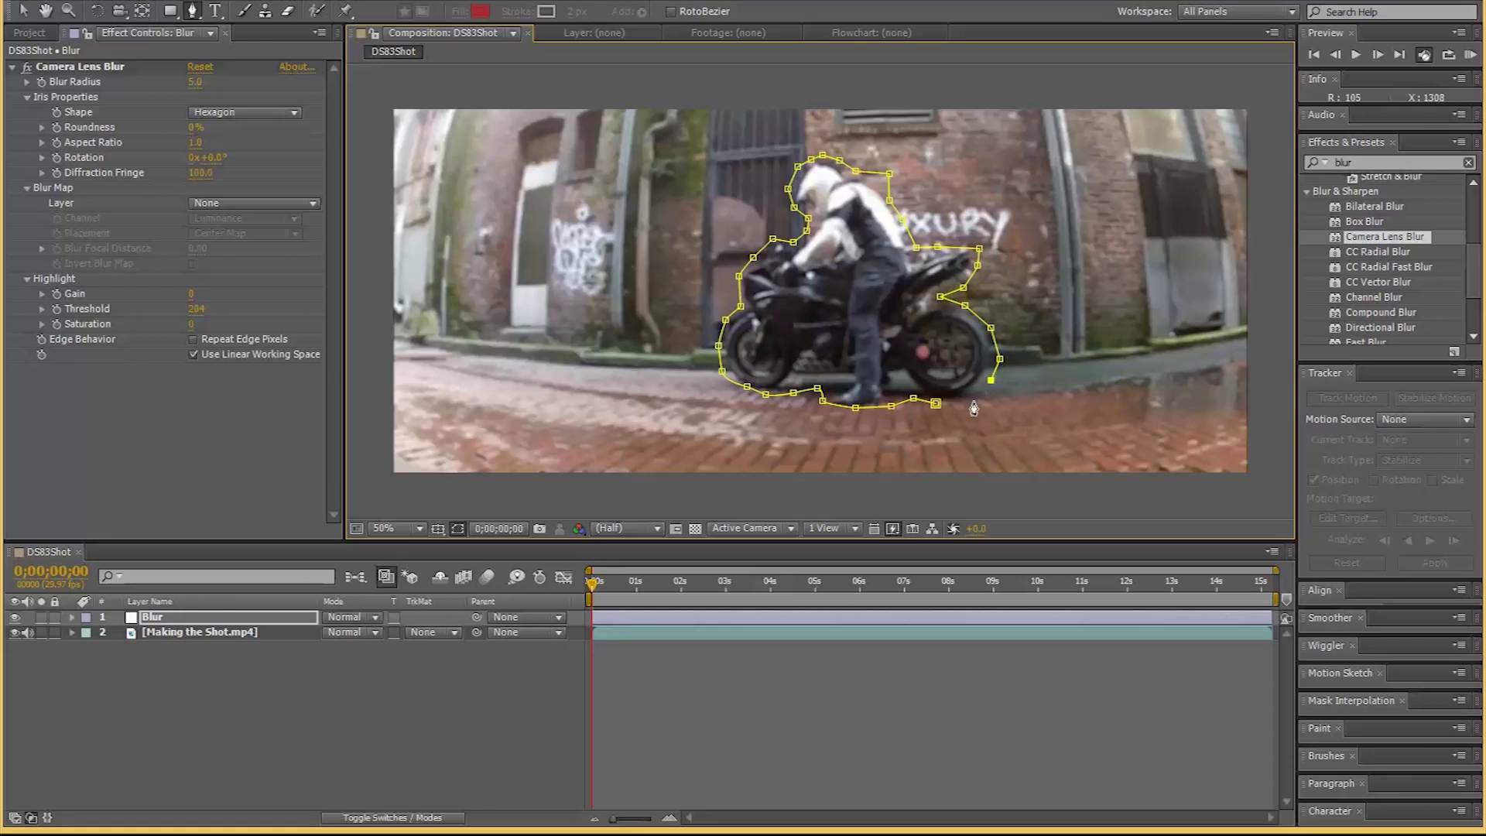
left_click(971, 400)
left_click(936, 404)
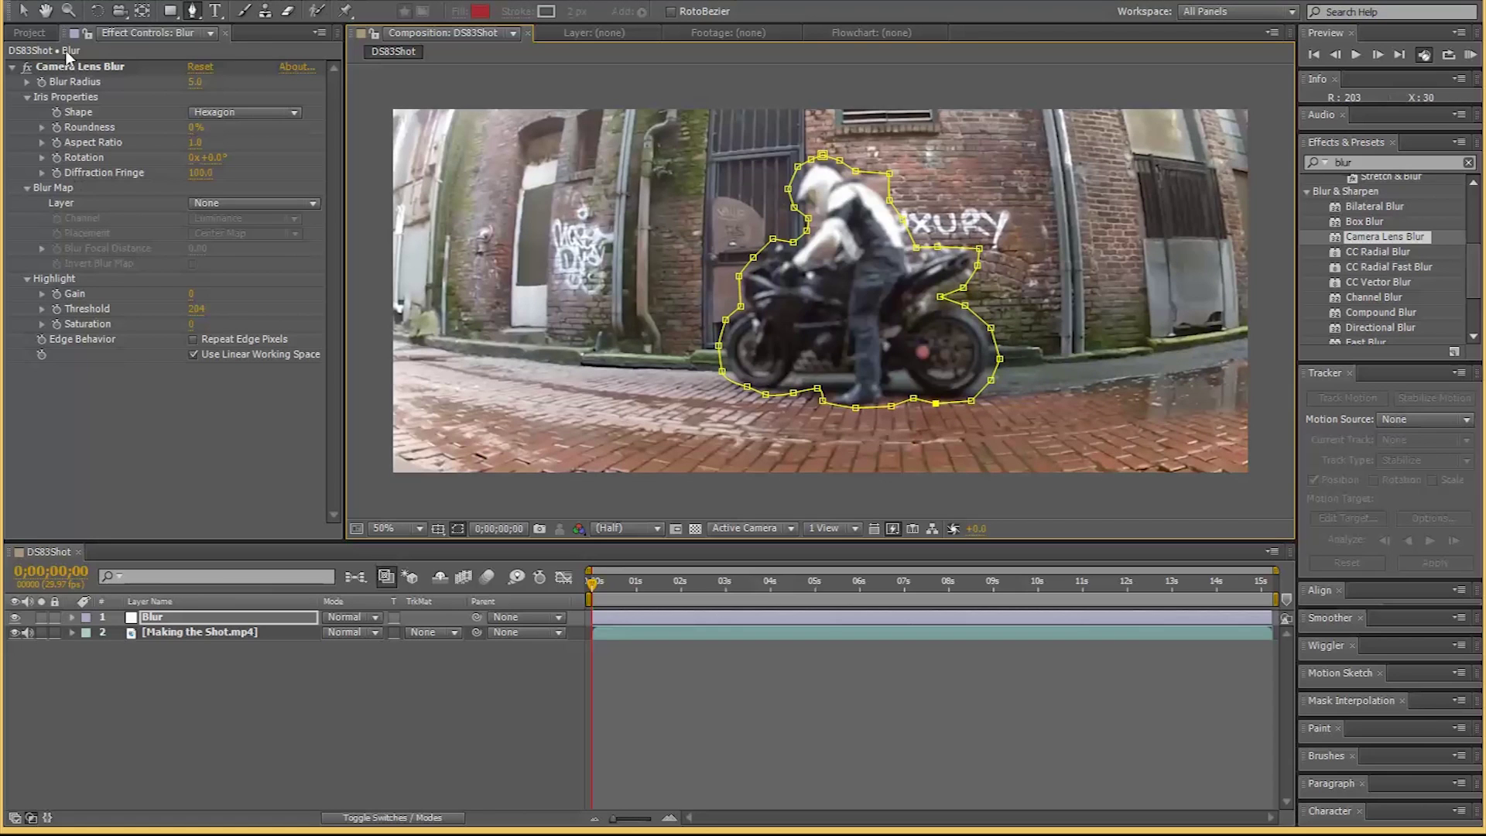
Pull the mask vertex near the rider's back slightly inward.
left_click(23, 10)
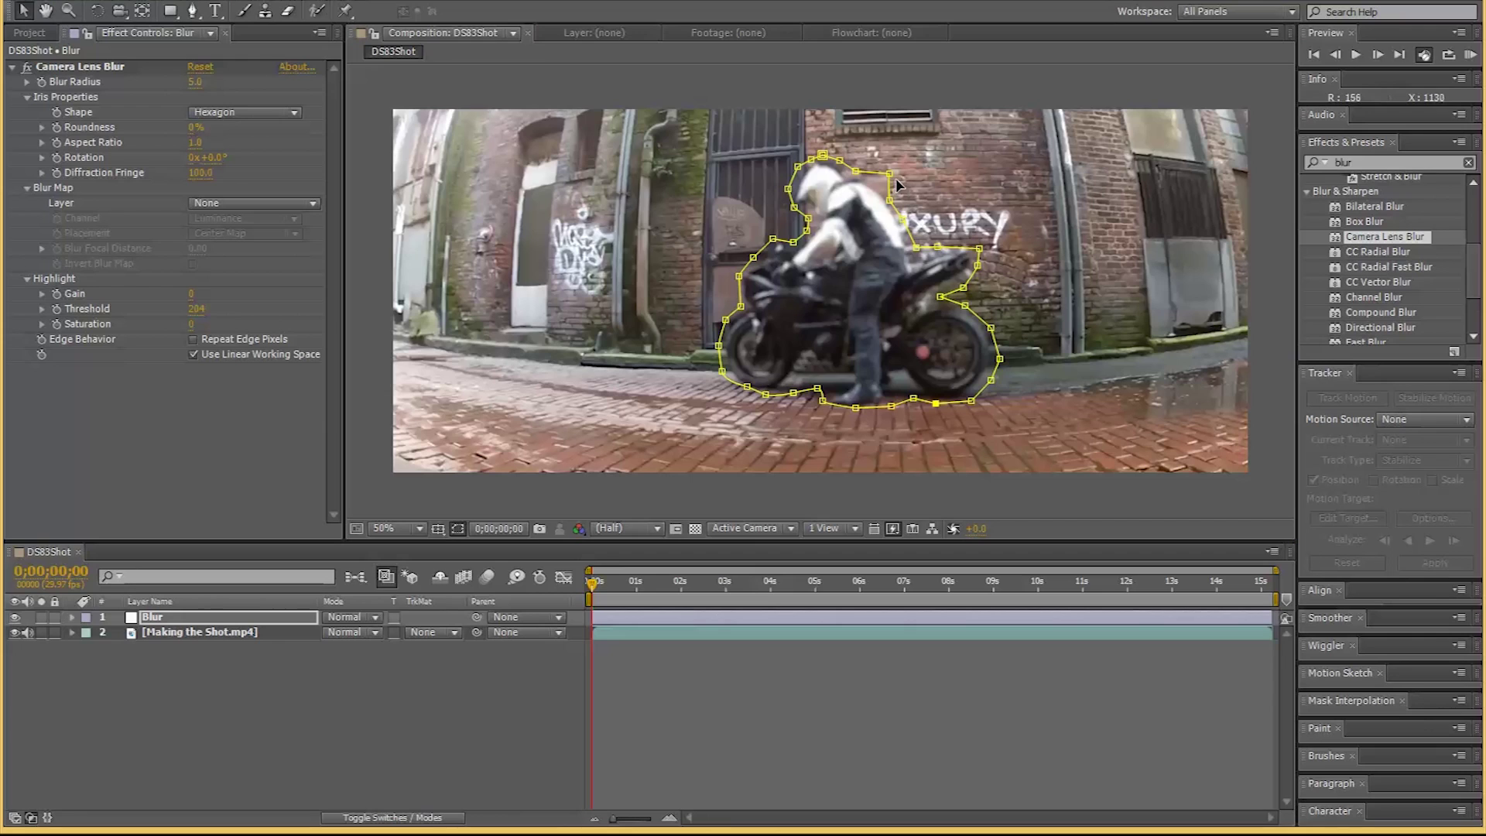
left_click_drag(889, 175, 880, 182)
left_click(1000, 192)
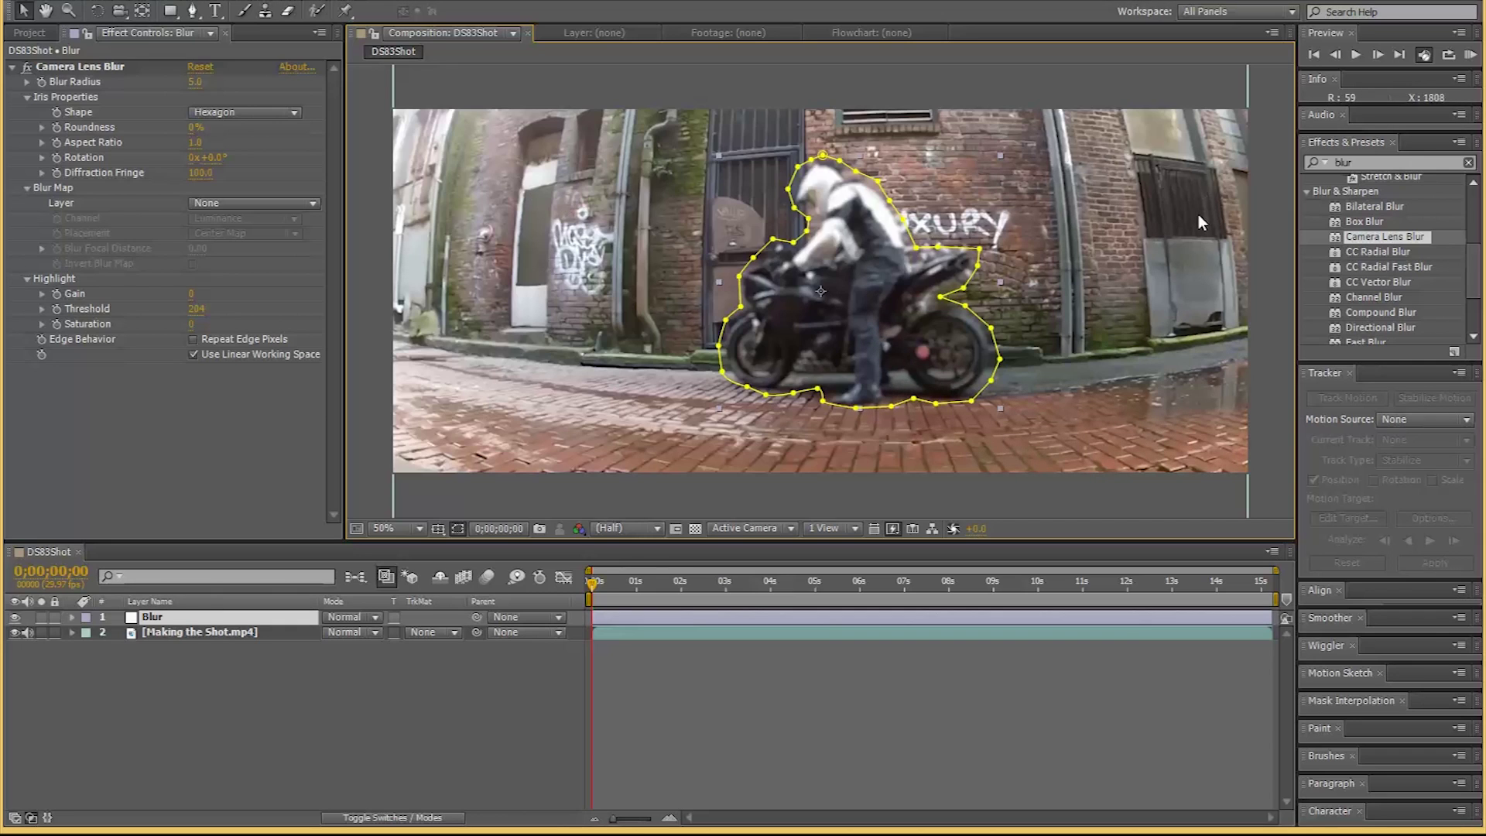
left_click(73, 617)
Invert Mask 1 and raise its Mask Feather to about 13 pixels.
left_click(88, 632)
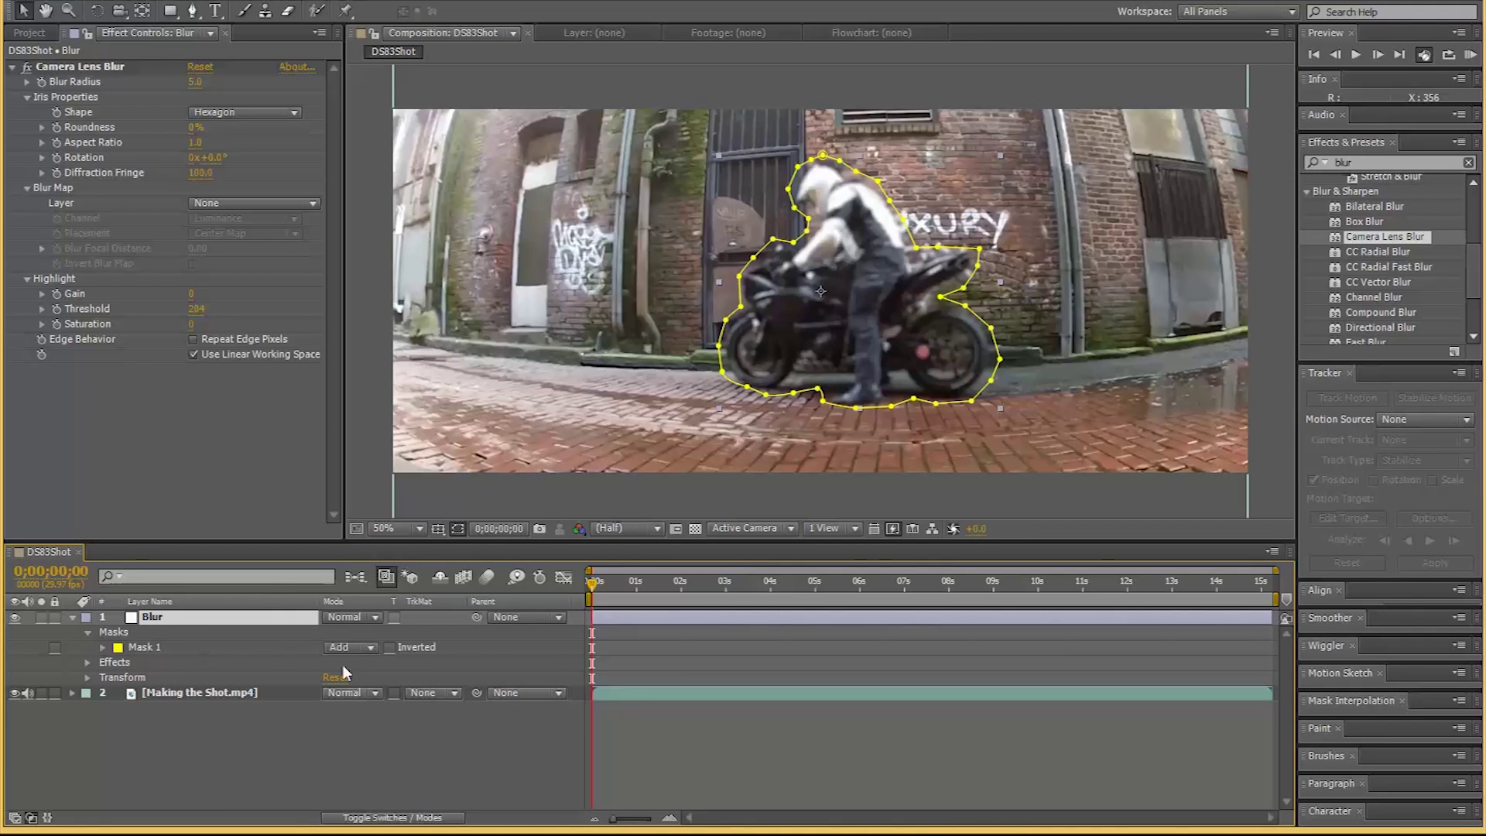
left_click(390, 647)
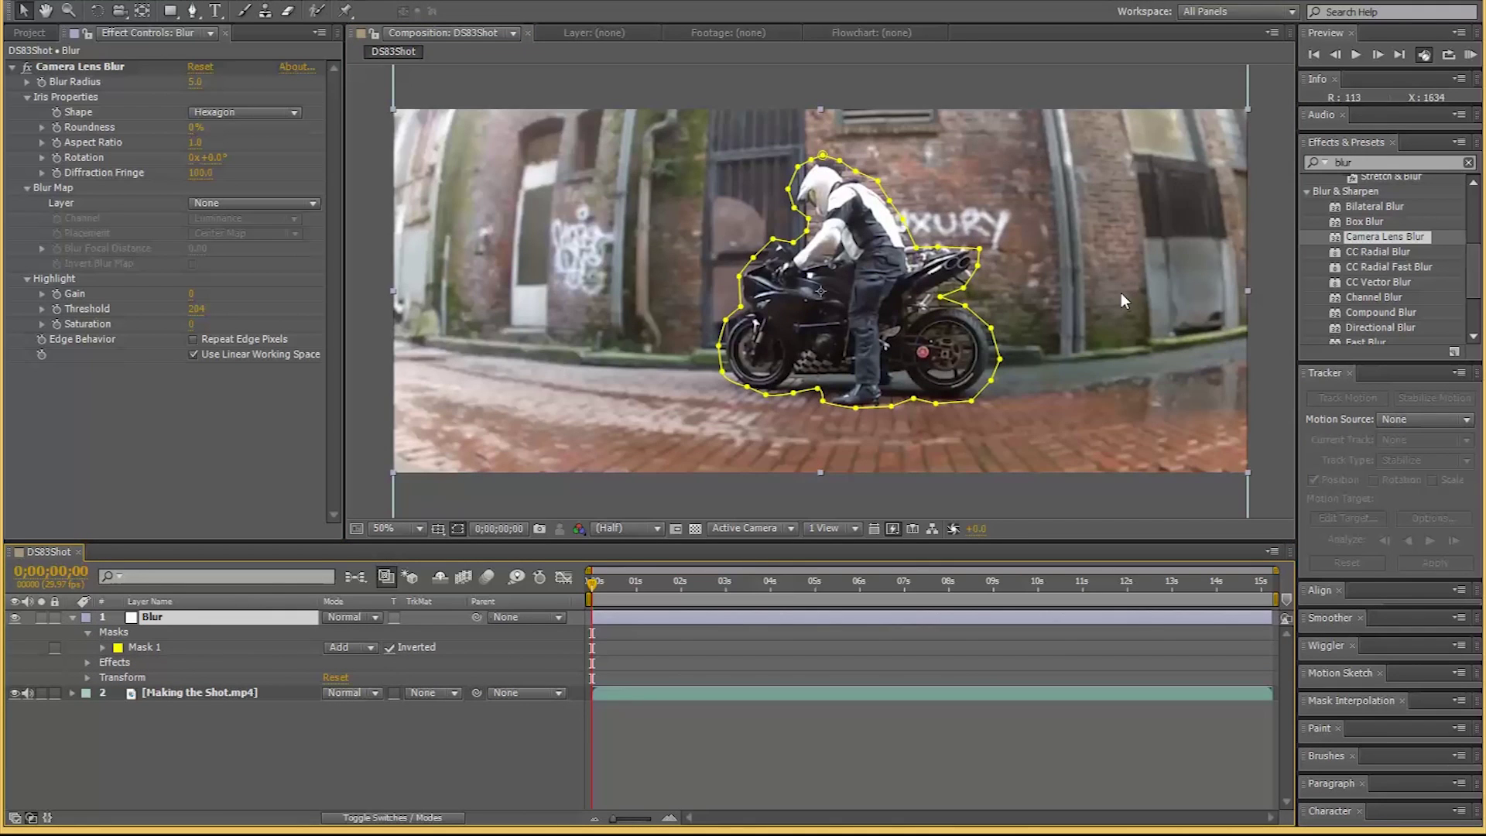
left_click(103, 647)
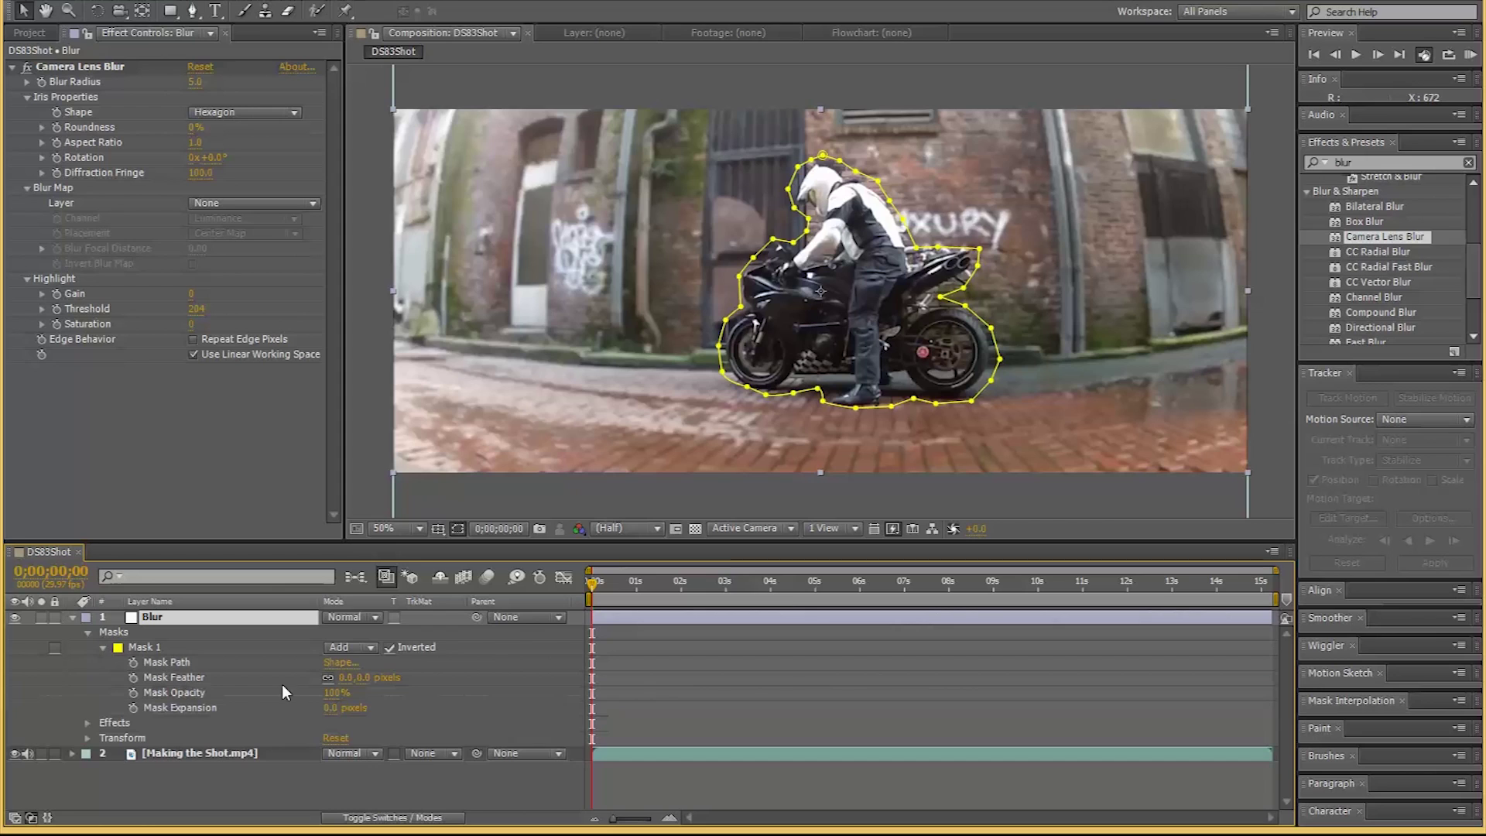
left_click(357, 679)
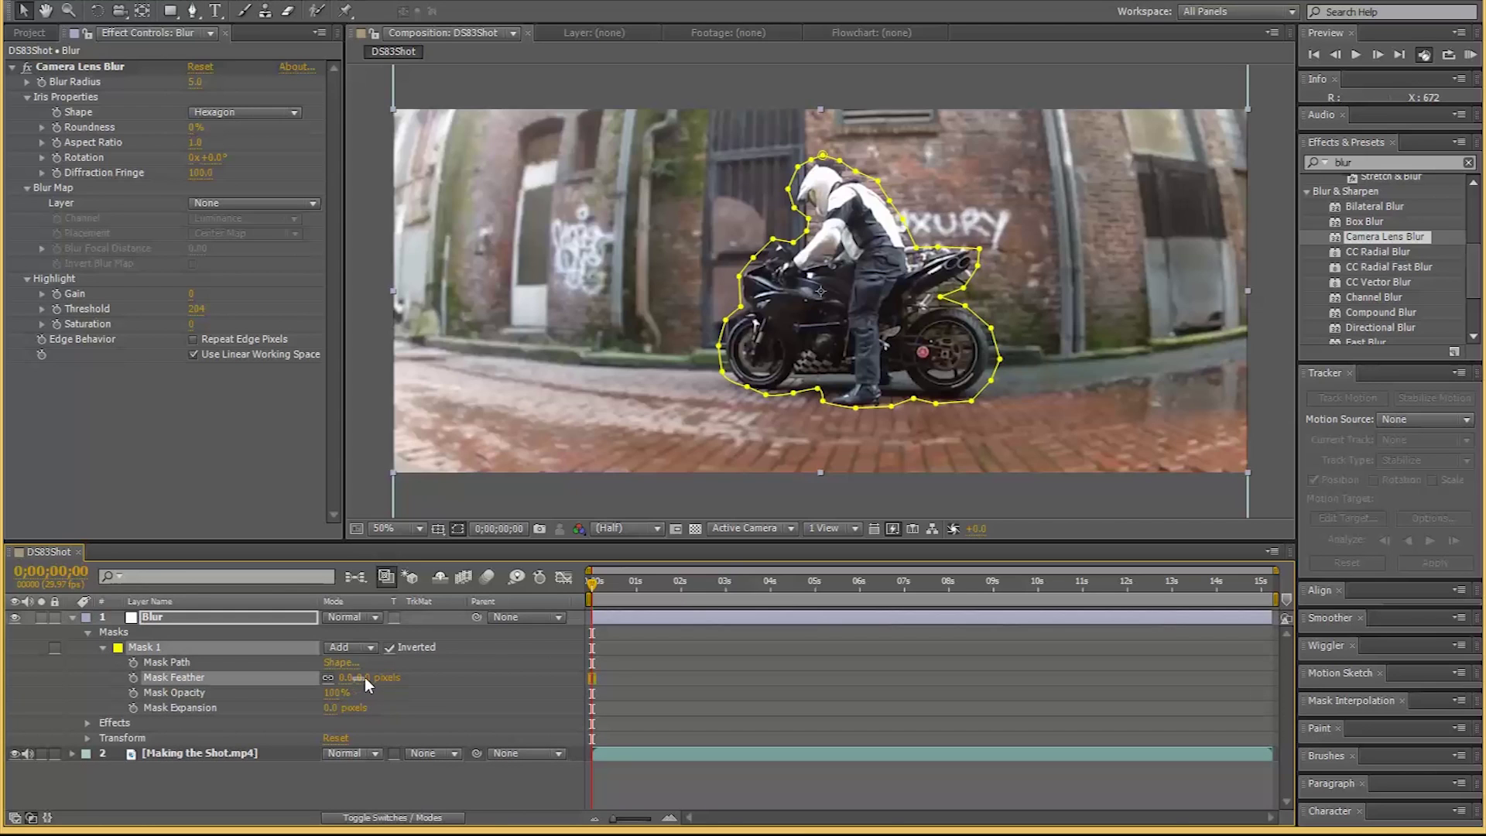
left_click_drag(349, 682, 372, 679)
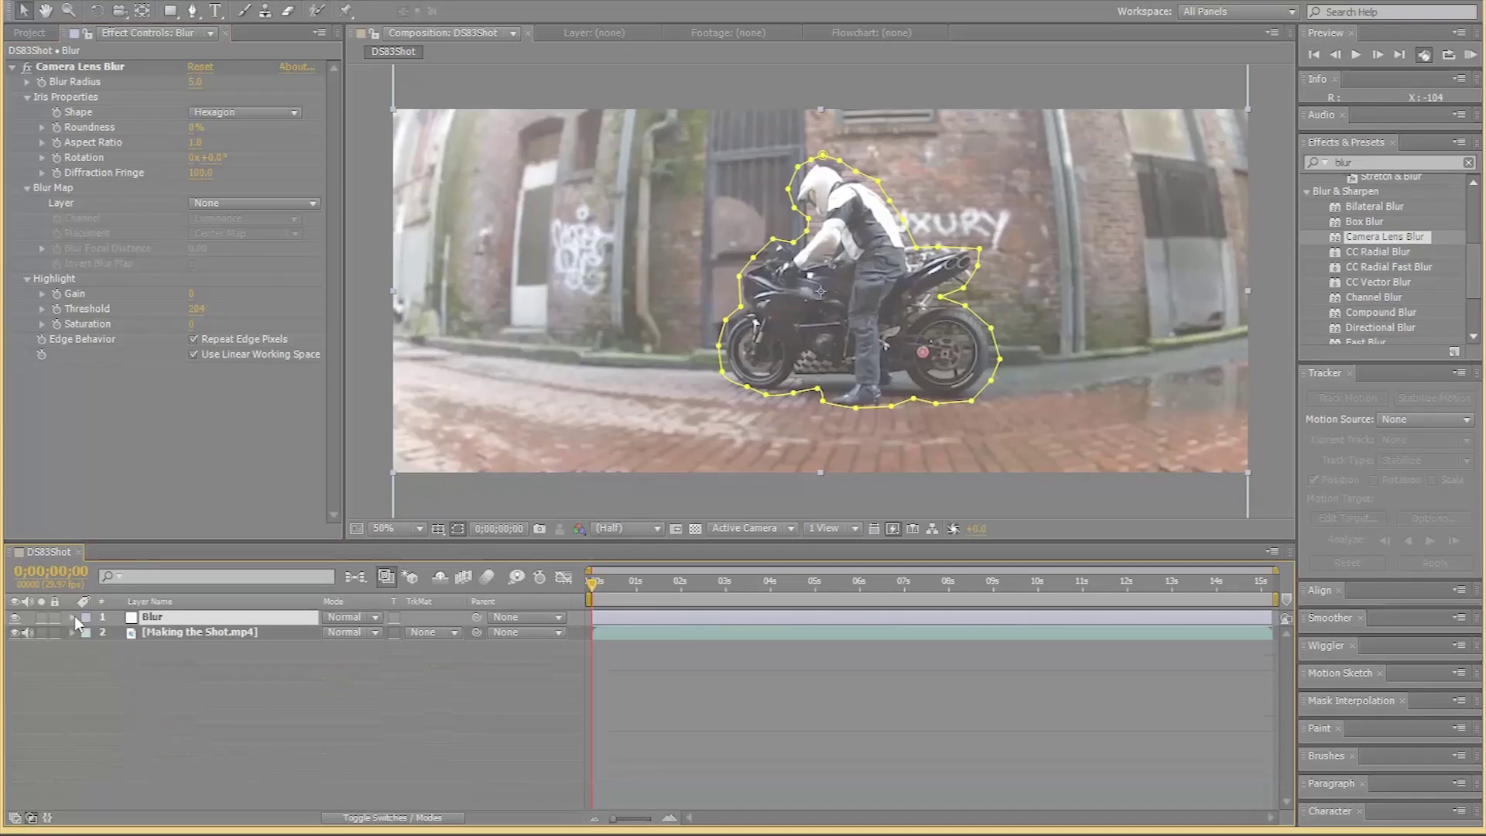
left_click(164, 682)
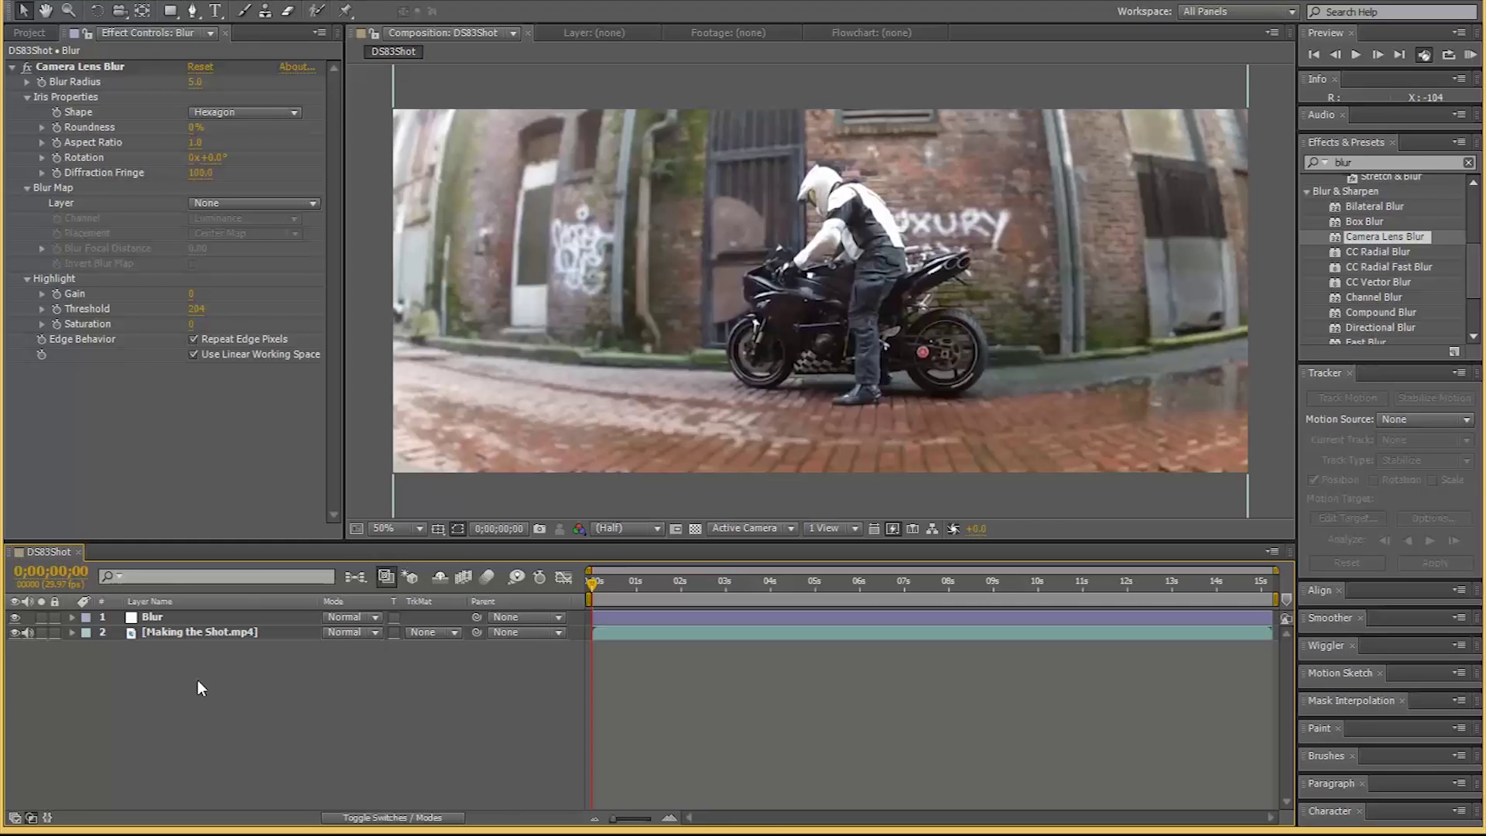
Add a new adjustment layer to the composition and rename it 'Looks'.
right_click(200, 686)
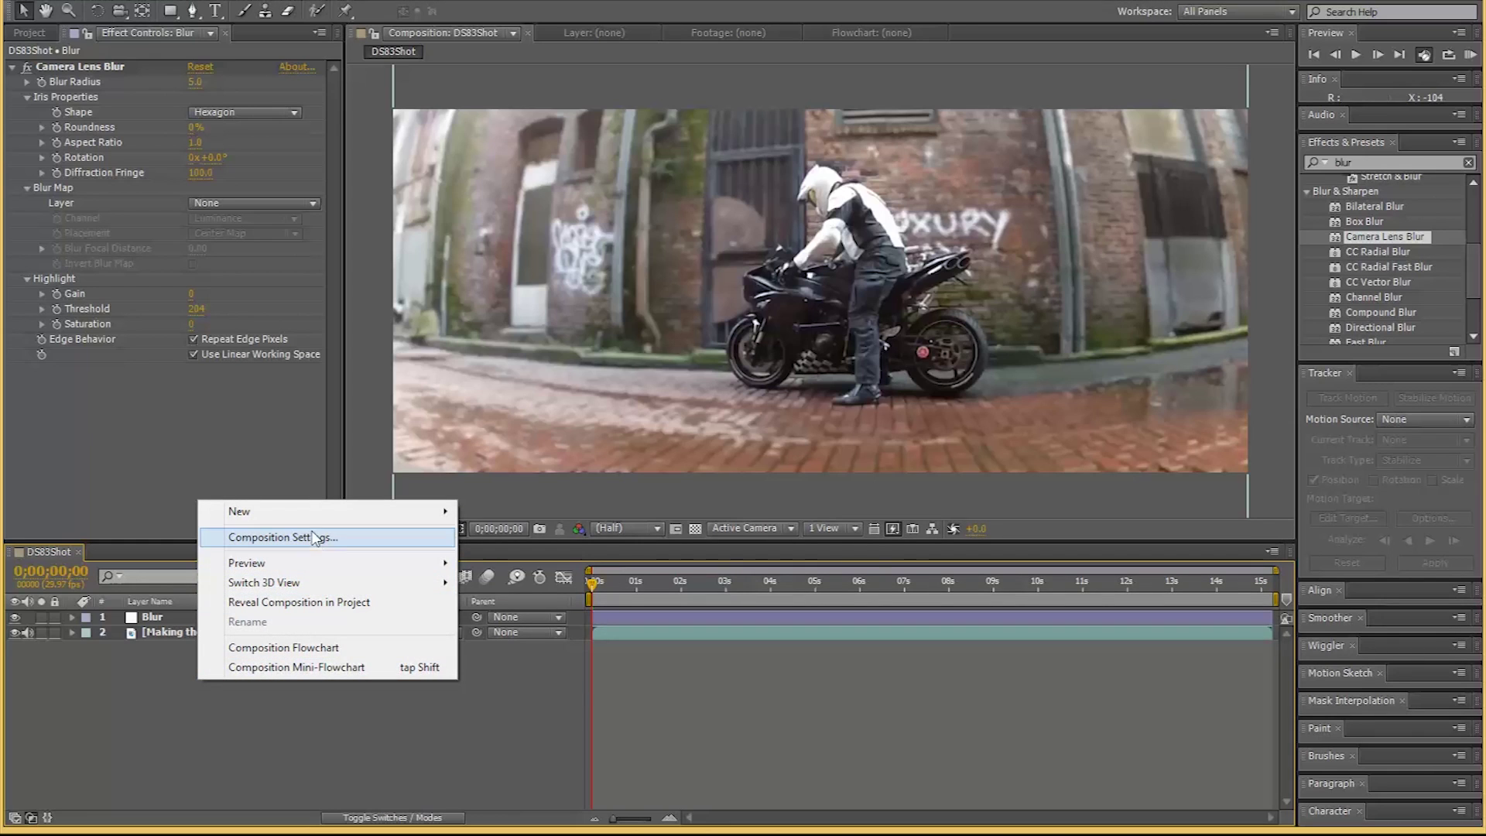
mouse_move(313, 512)
left_click(573, 654)
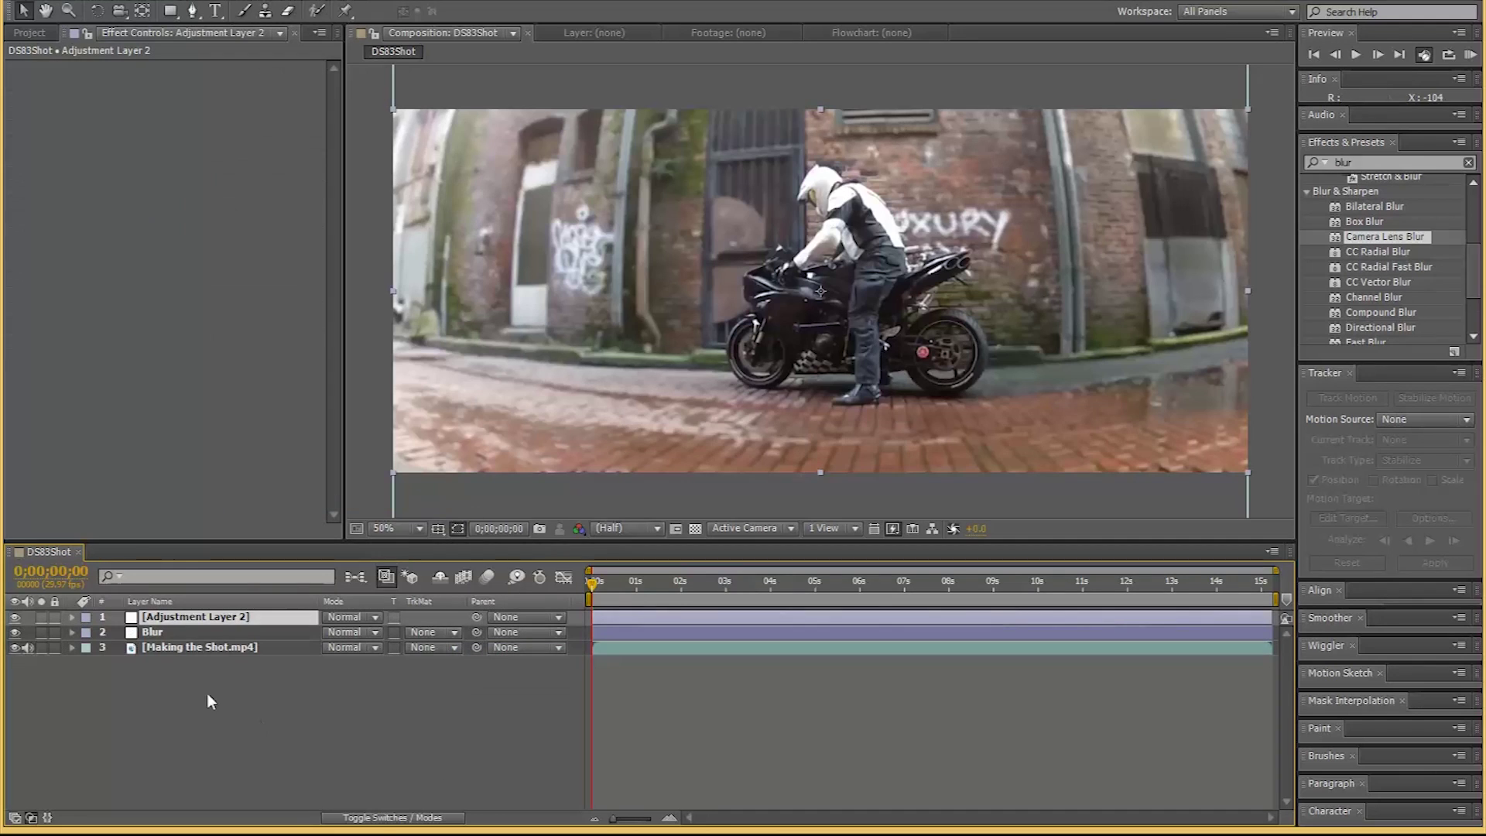
right_click(191, 620)
left_click(238, 599)
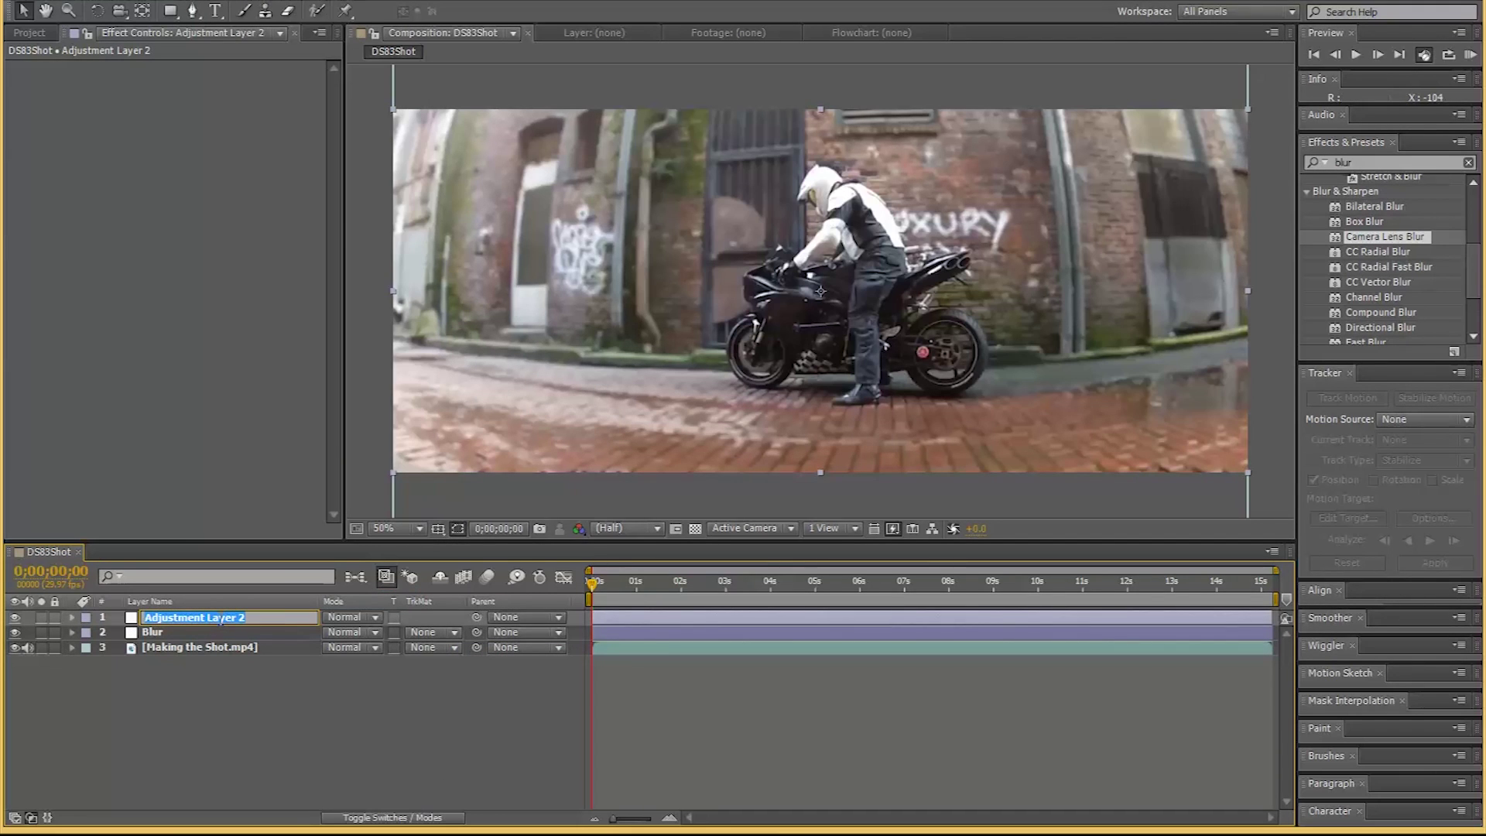
type("Looks")
key("Return")
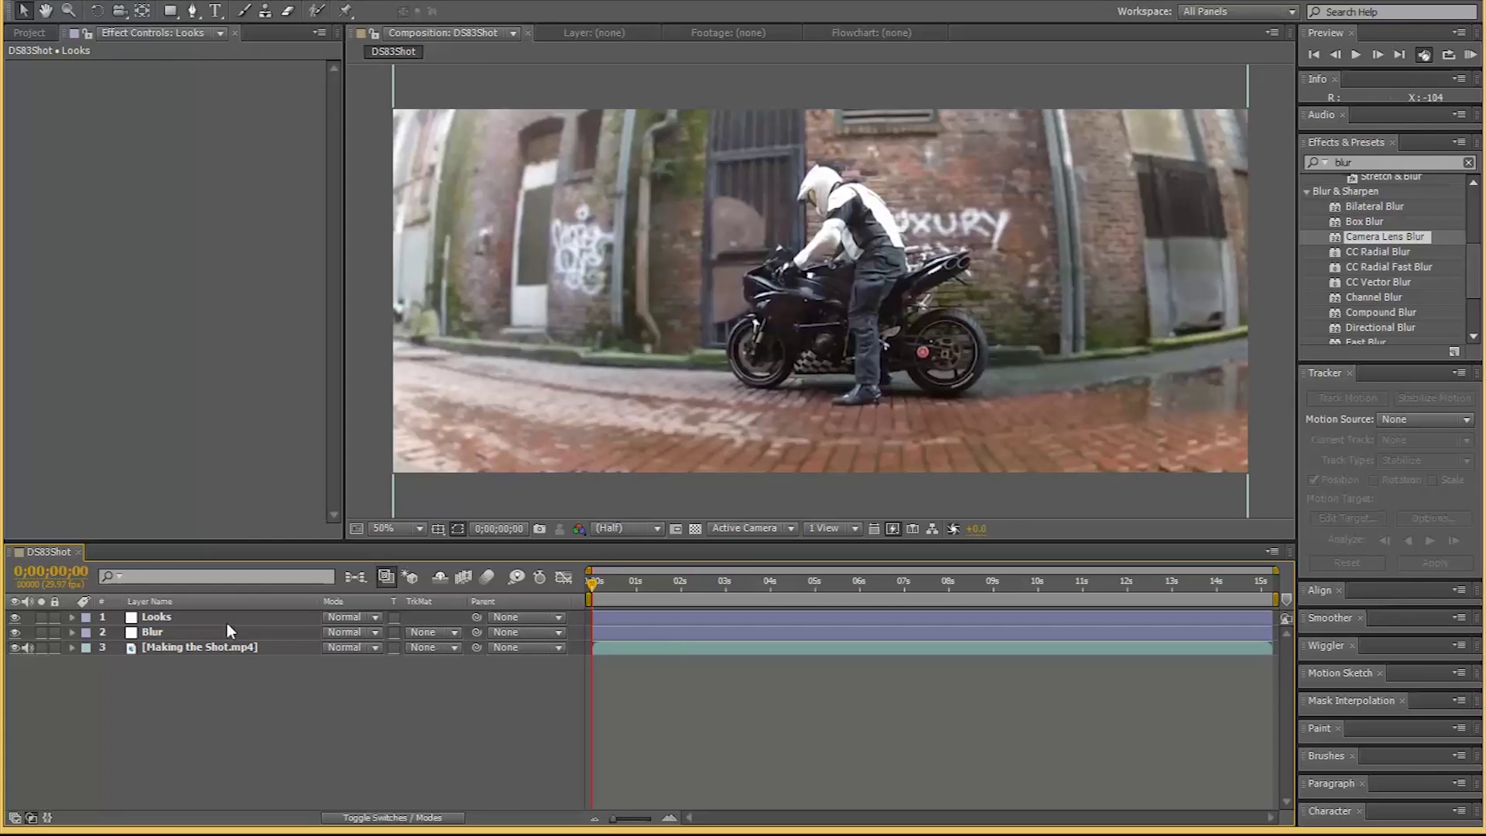
Search the effects for 'looks' and apply Magic Bullet Looks to the Looks layer, opening its editor.
left_click(1384, 161)
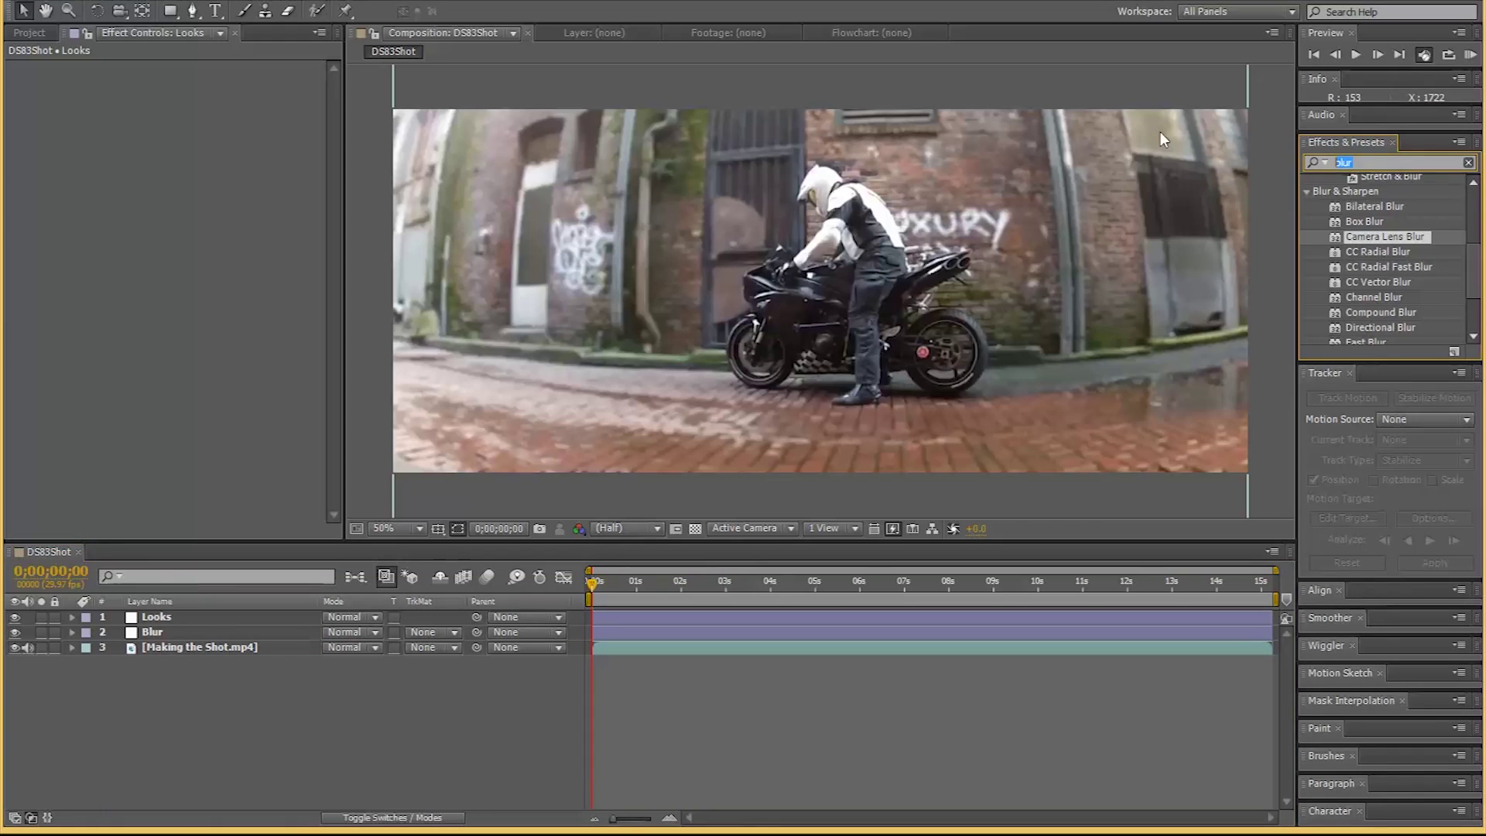
type("looks")
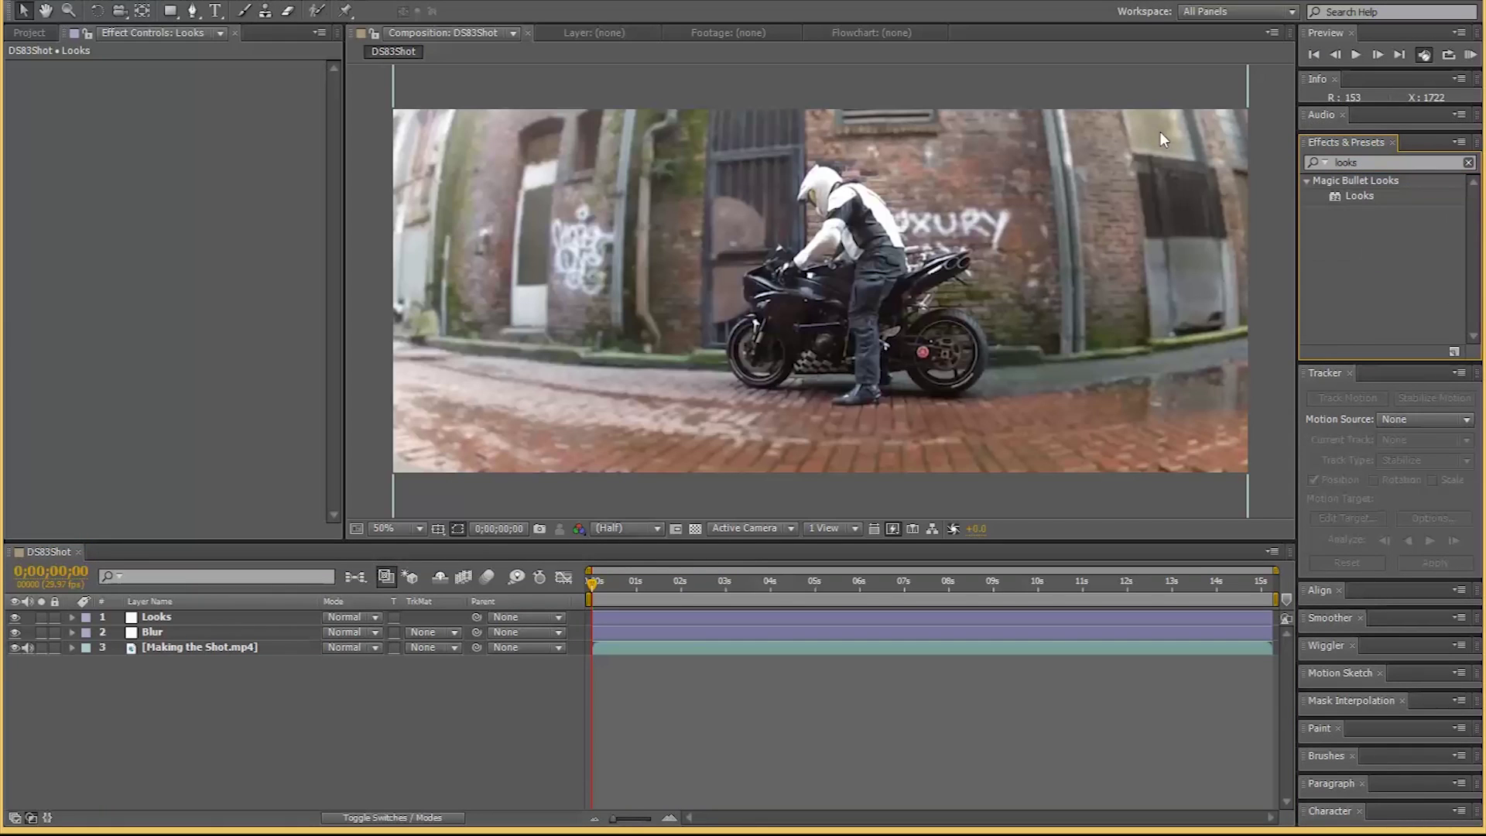
left_click(1359, 196)
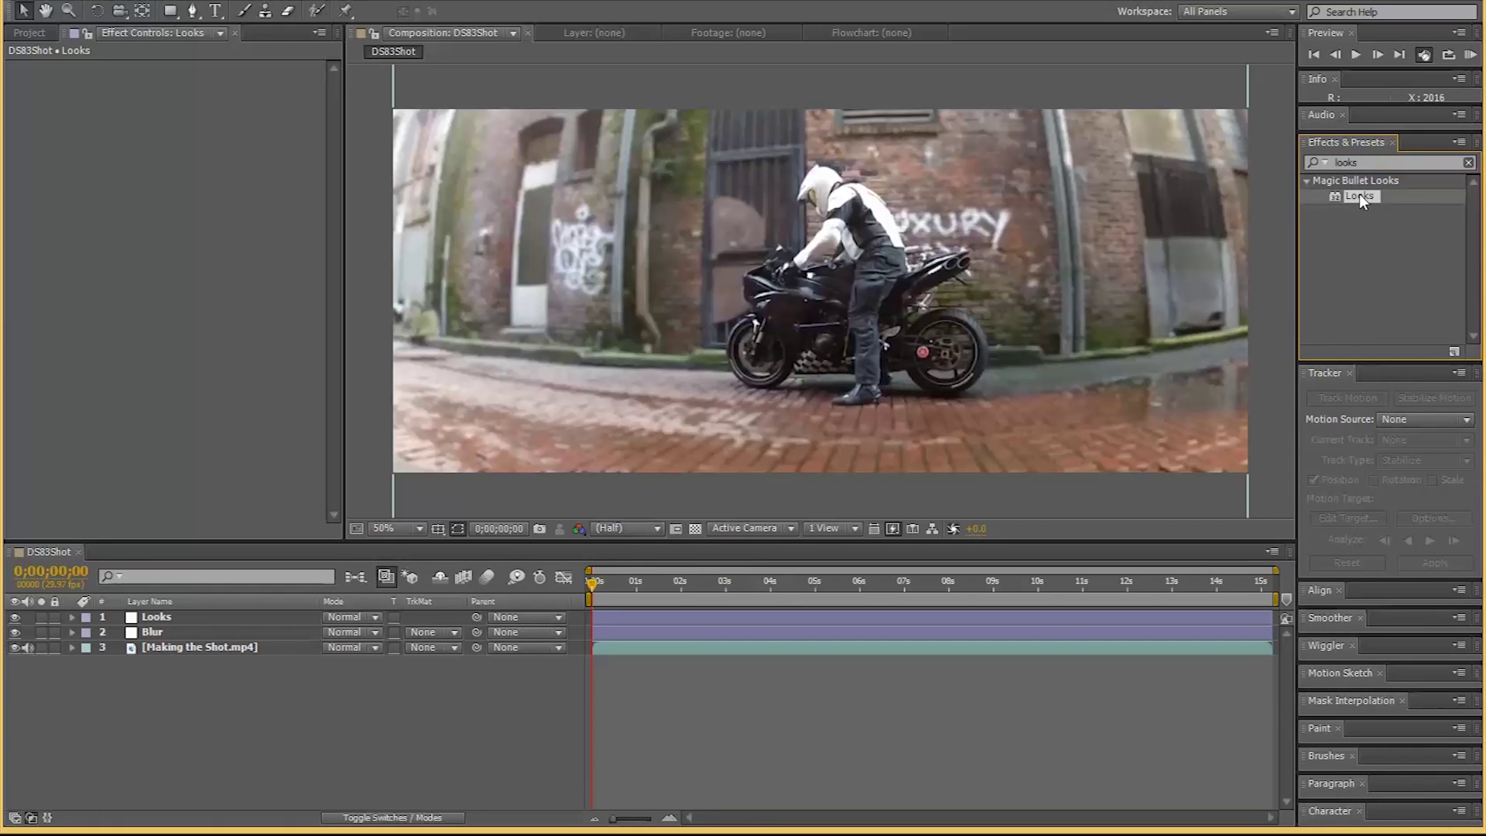
left_click_drag(1359, 193, 220, 616)
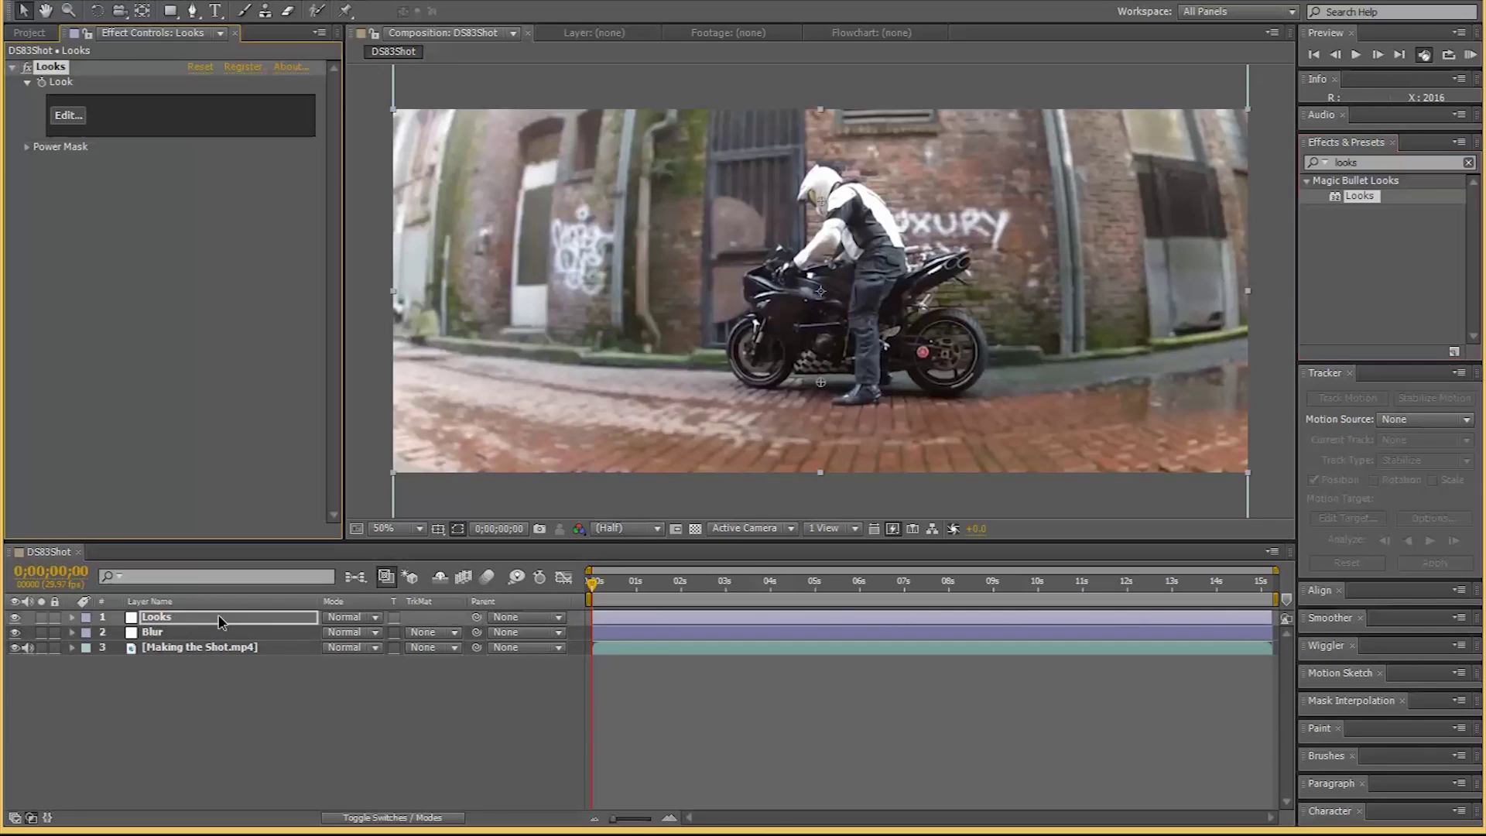
left_click(67, 115)
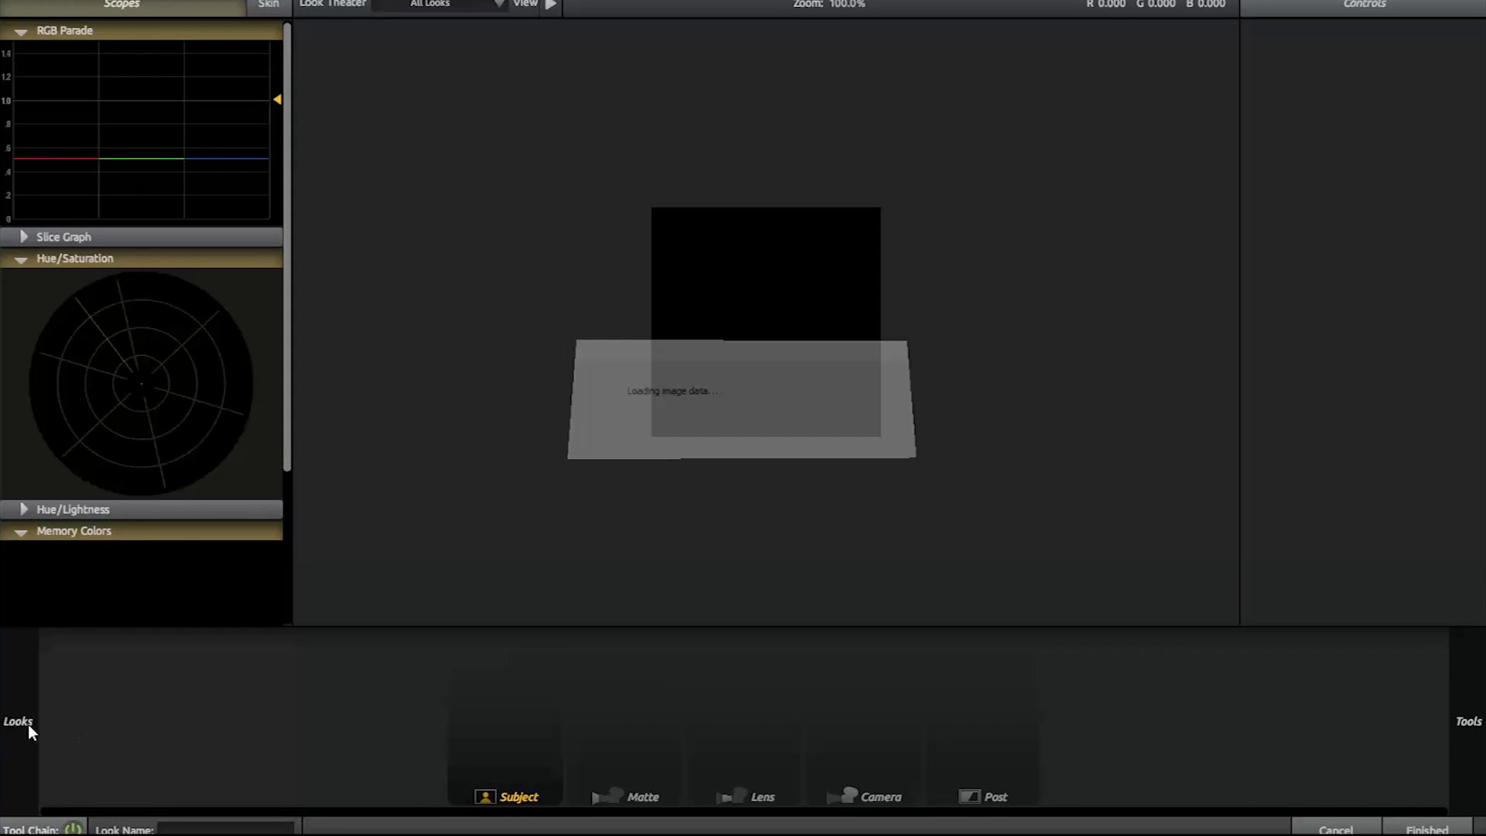
Preview the Bronze, Miami, Buffalo and Blockbuster grades on the motorcycle footage.
mouse_move(15, 724)
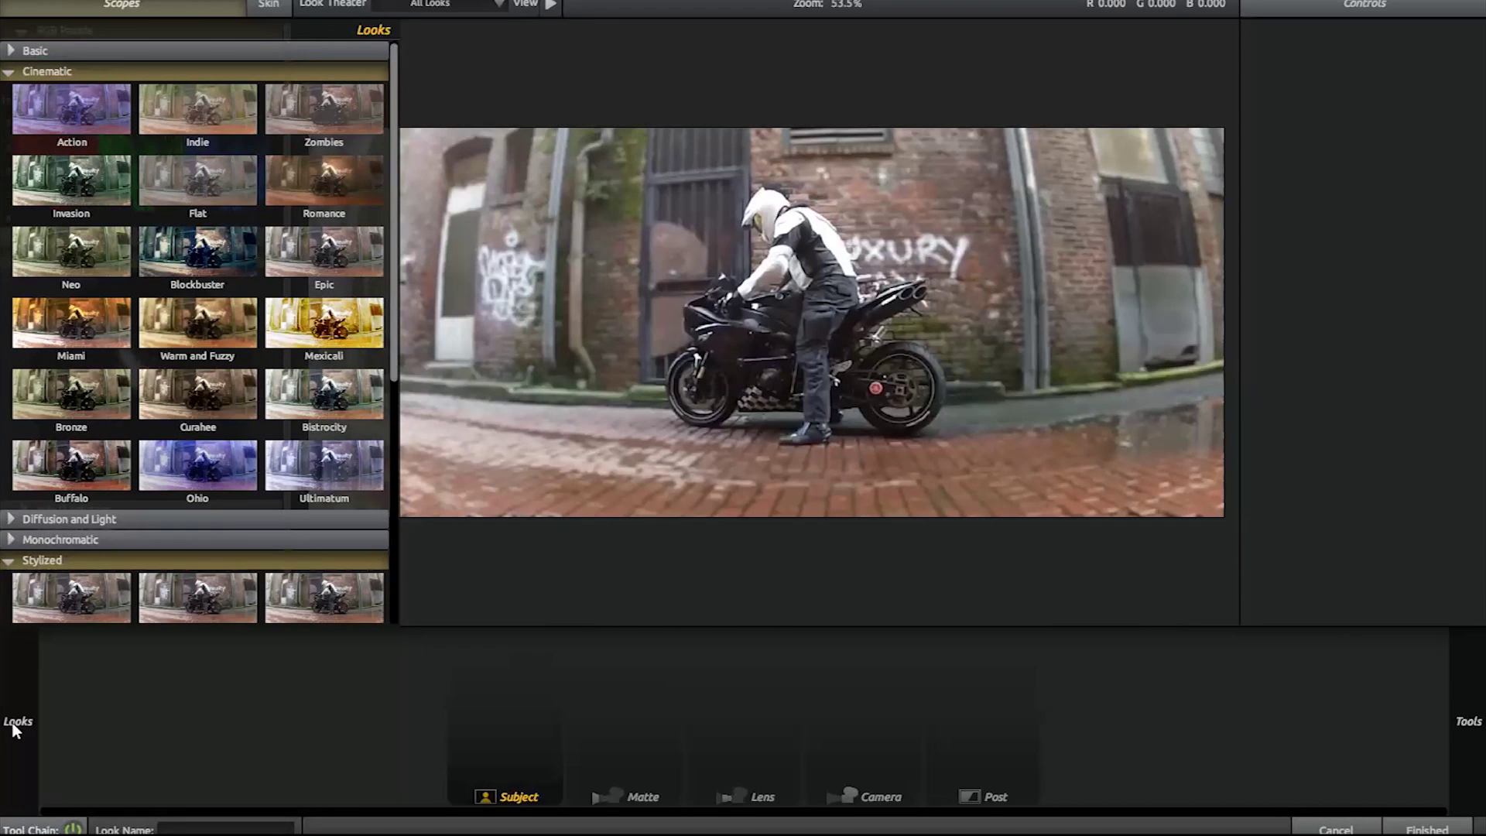
left_click(94, 388)
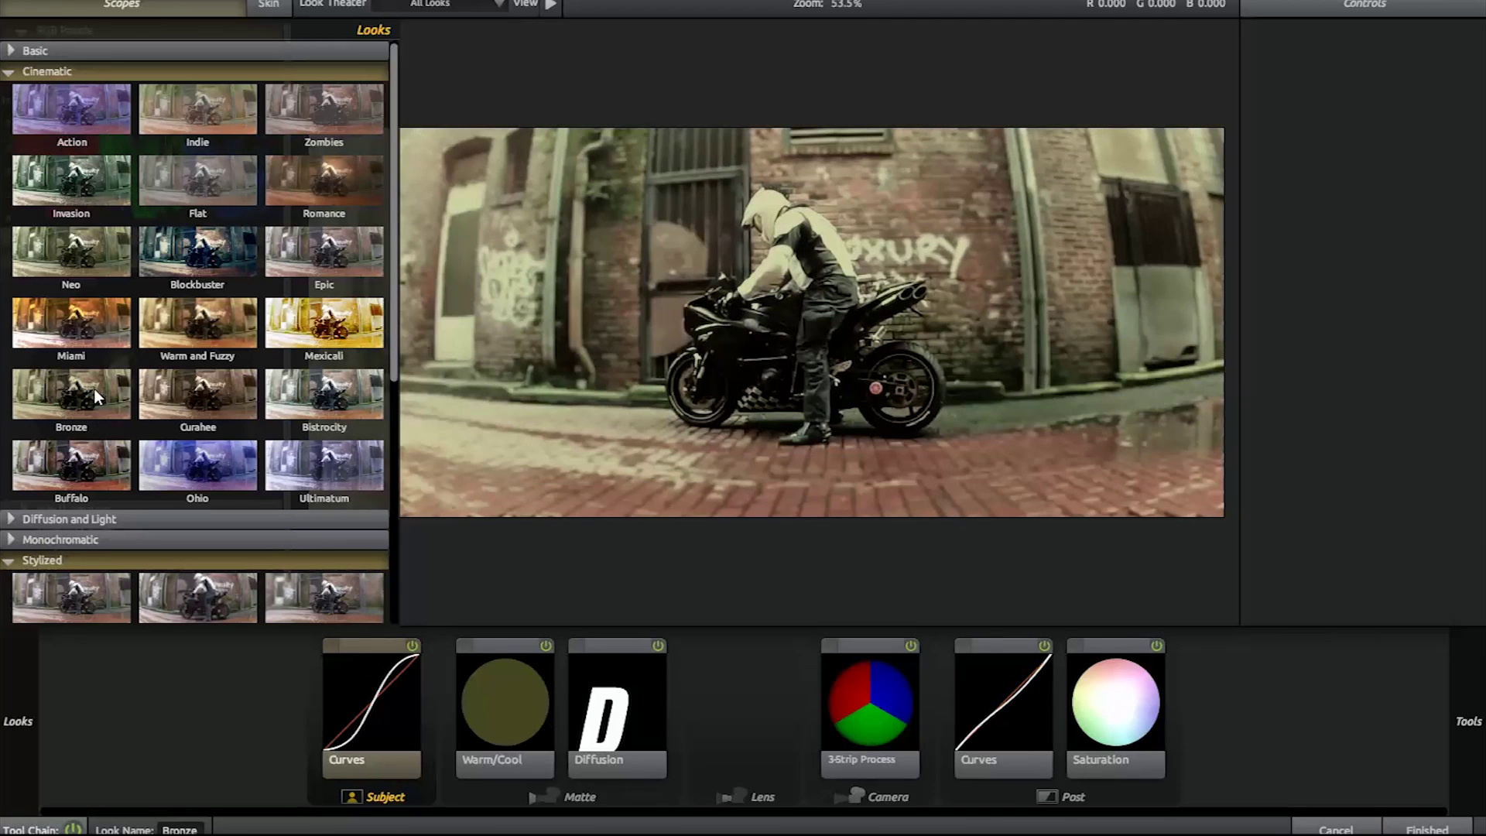
left_click(95, 327)
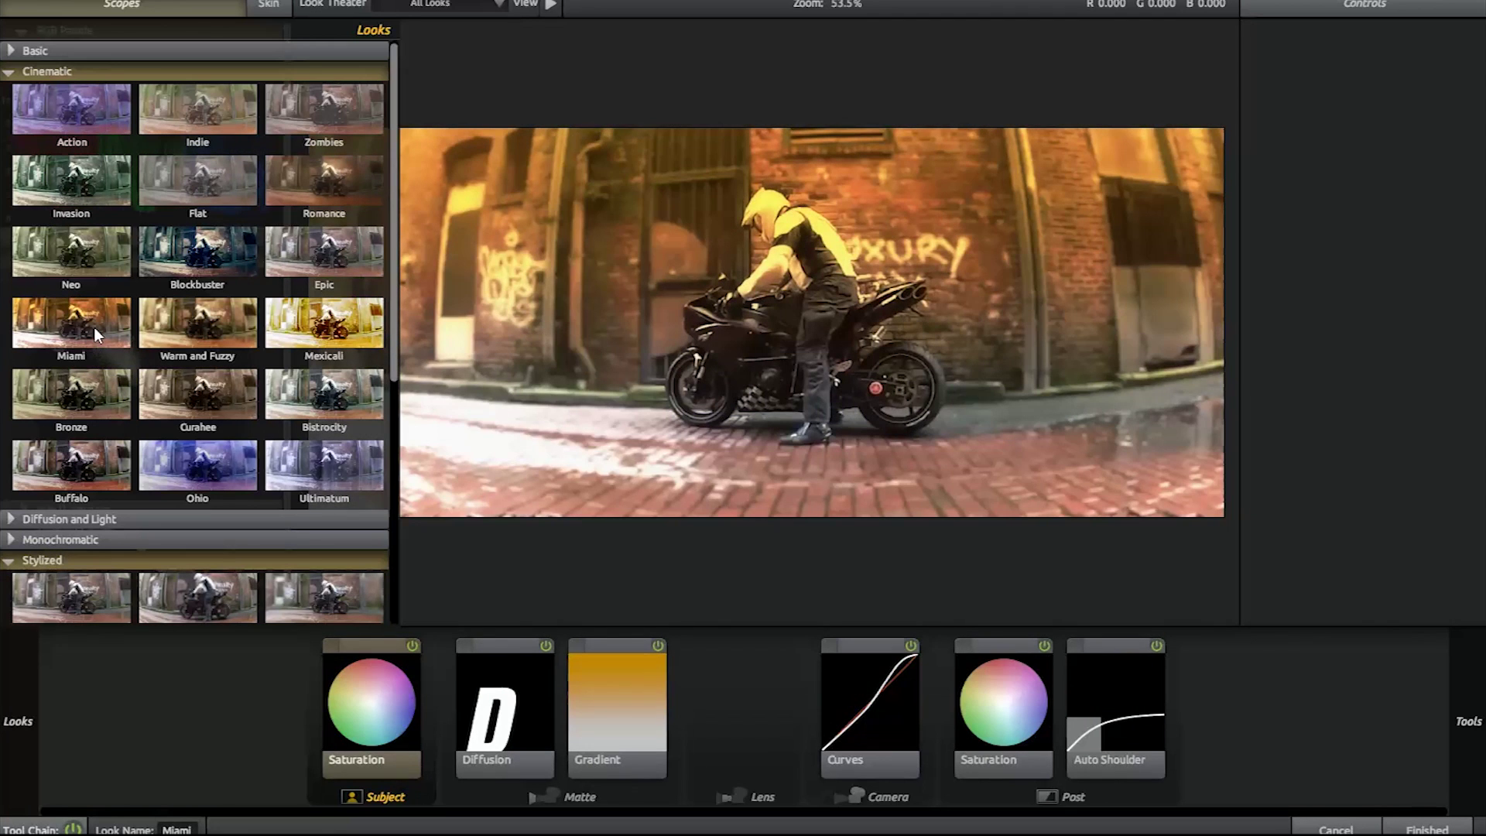
left_click(79, 469)
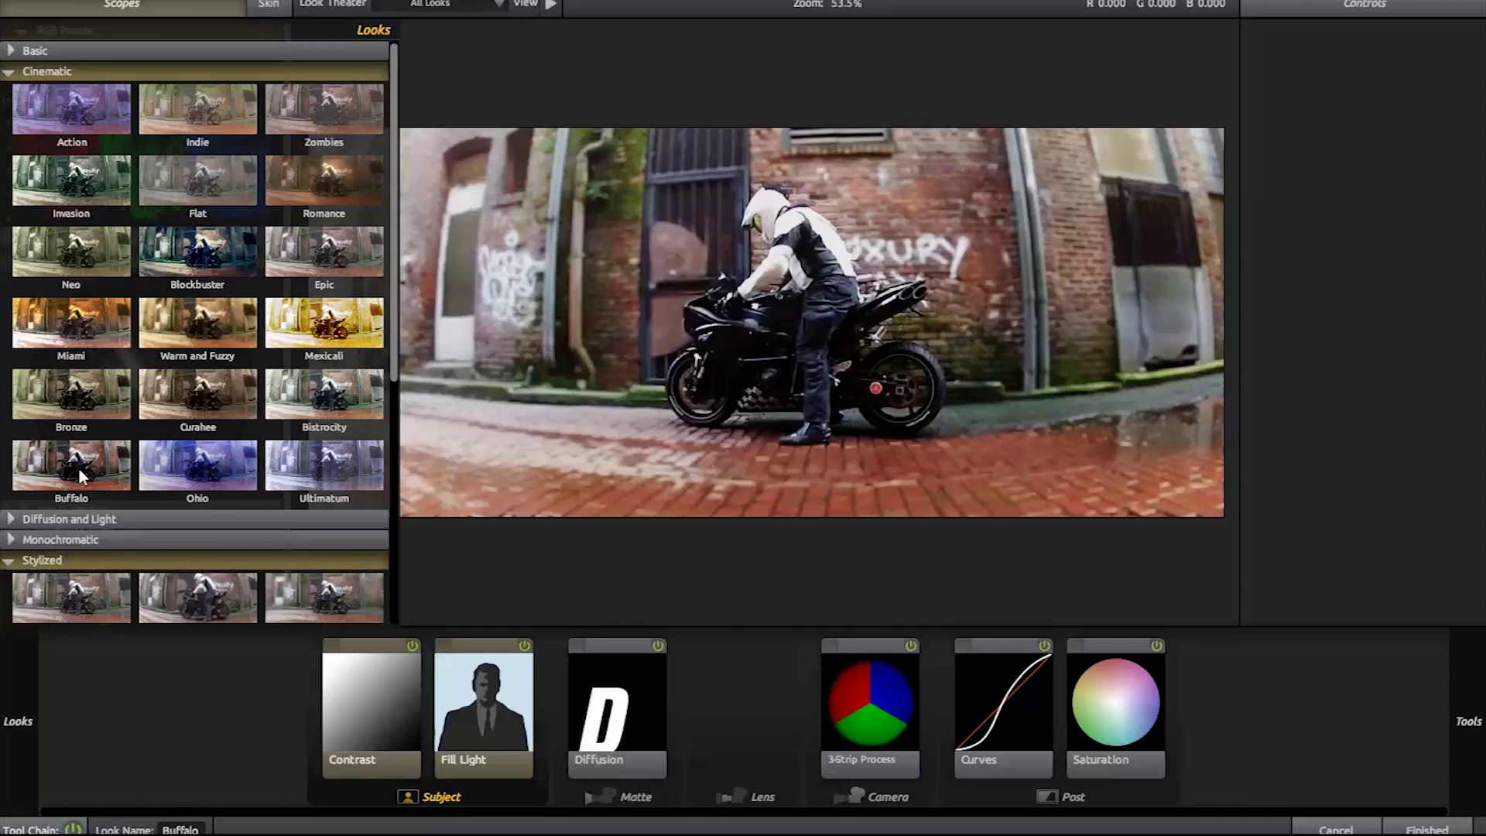
mouse_move(2, 777)
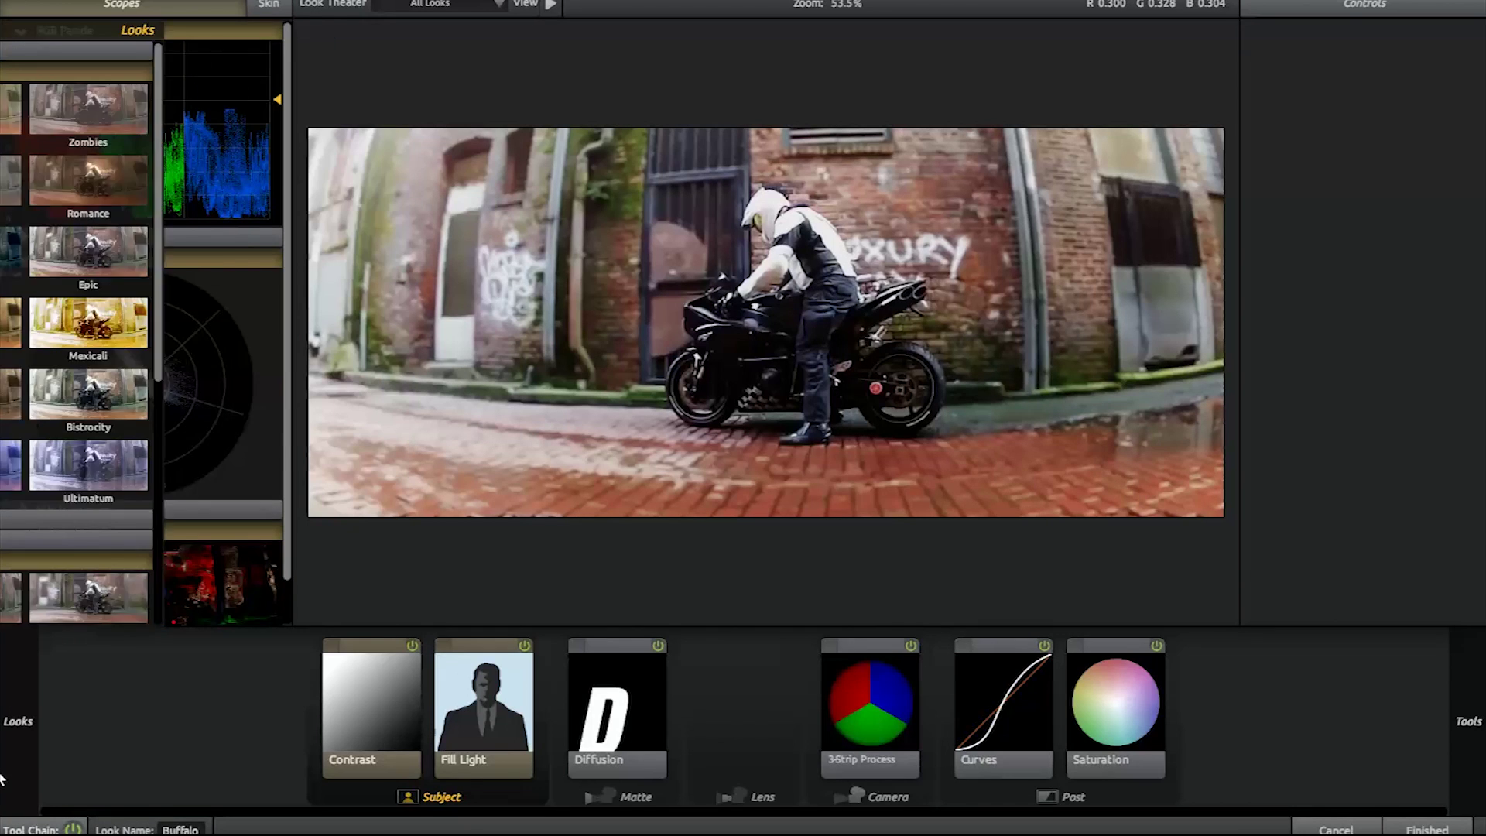
left_click(203, 263)
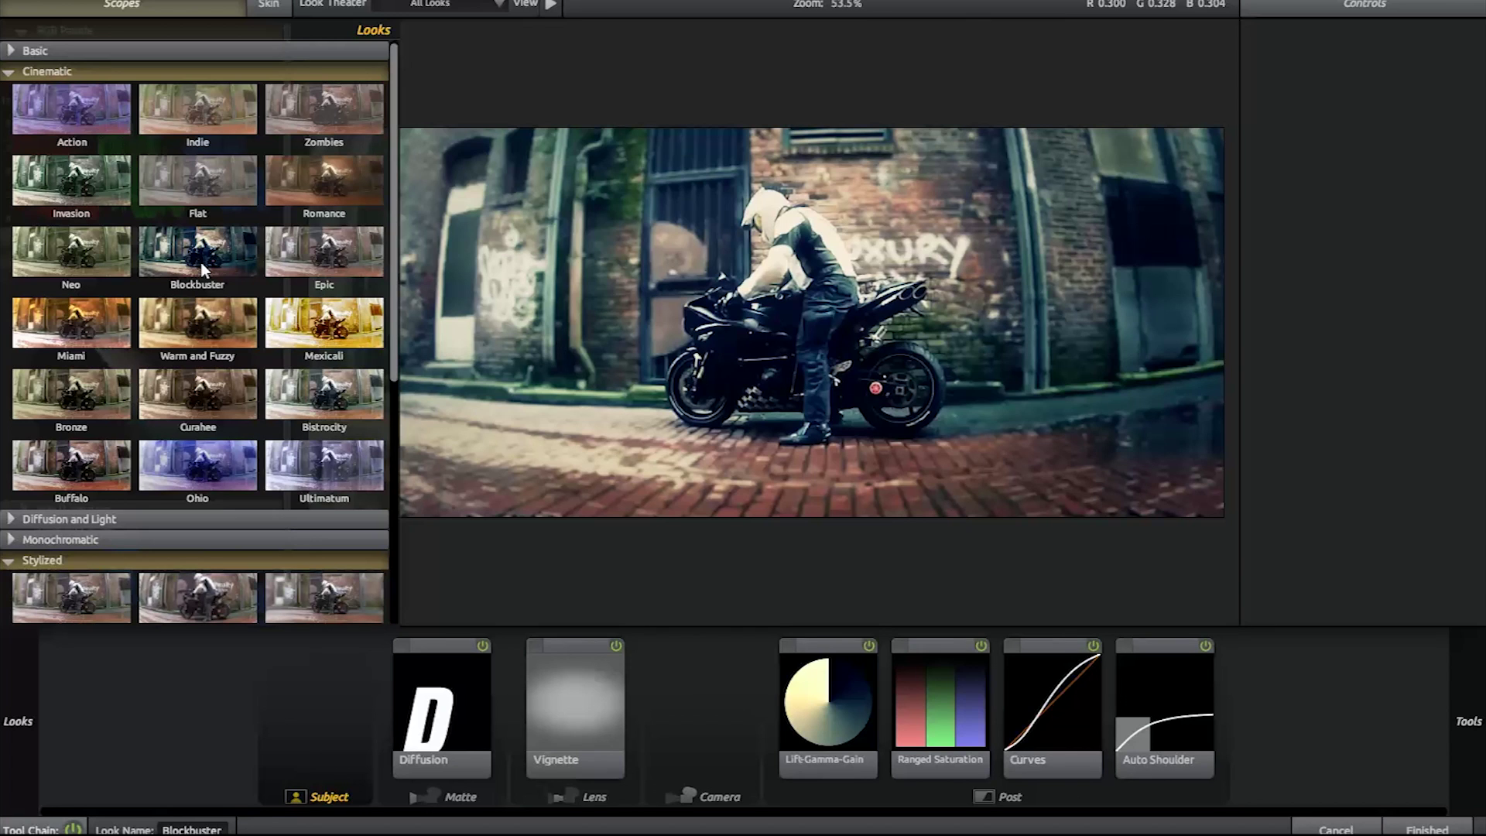
left_click(82, 463)
Compare Bistrocity, Mexicali and Invasion against Buffalo, settling on the Buffalo look.
left_click(327, 396)
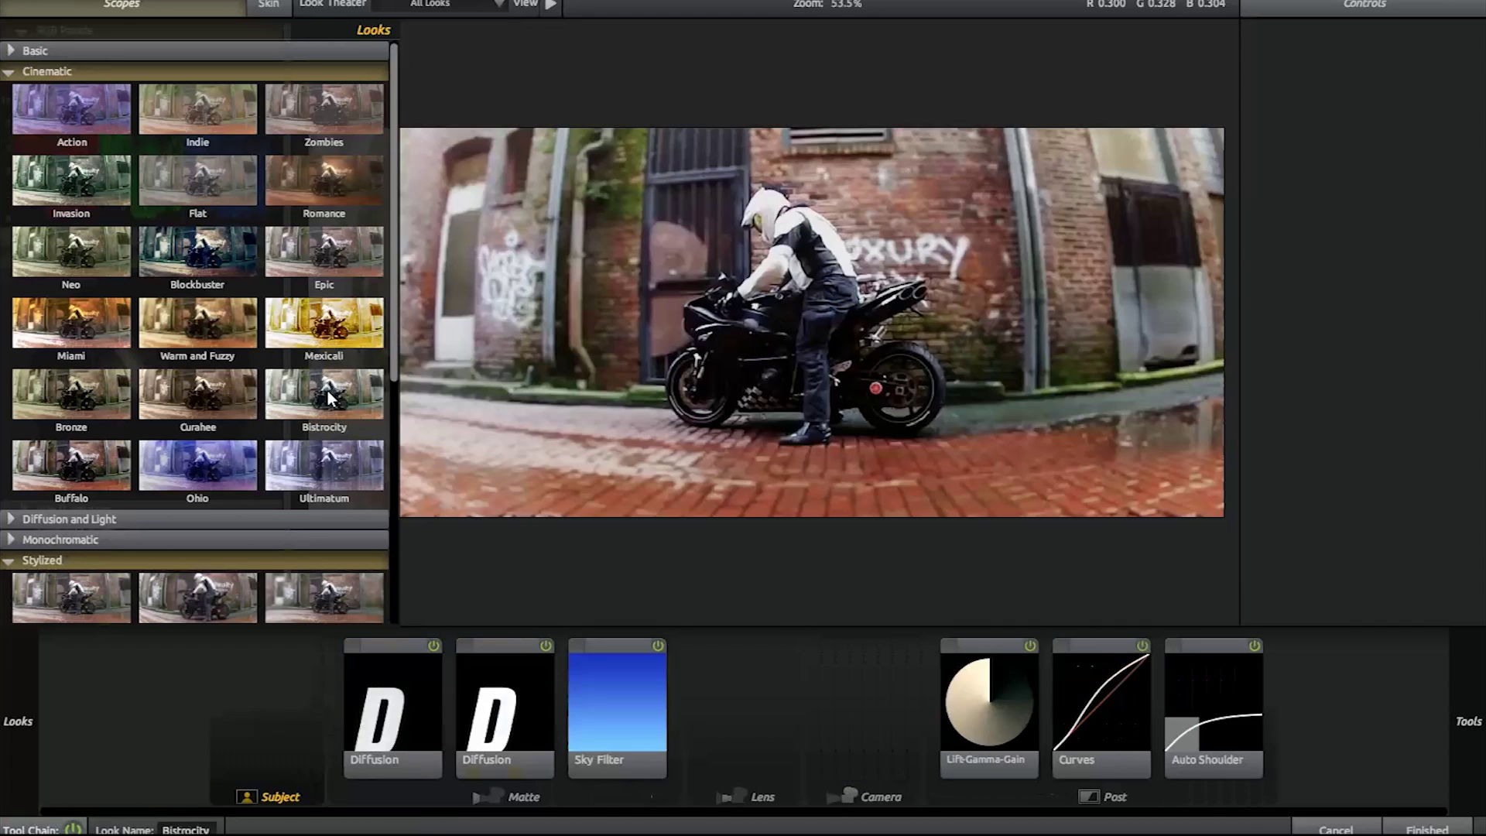
left_click(341, 338)
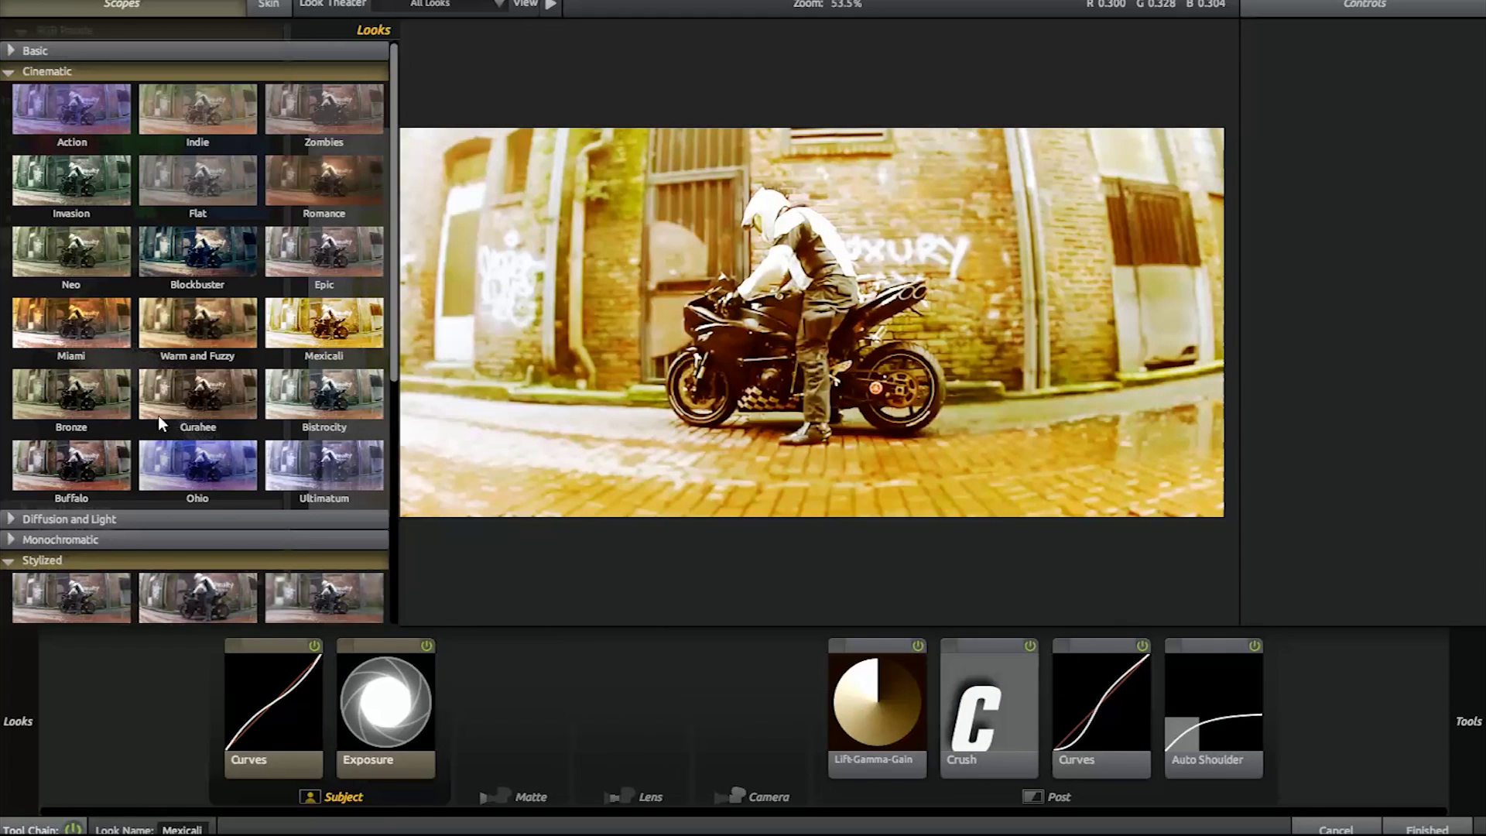
left_click(80, 457)
left_click(97, 171)
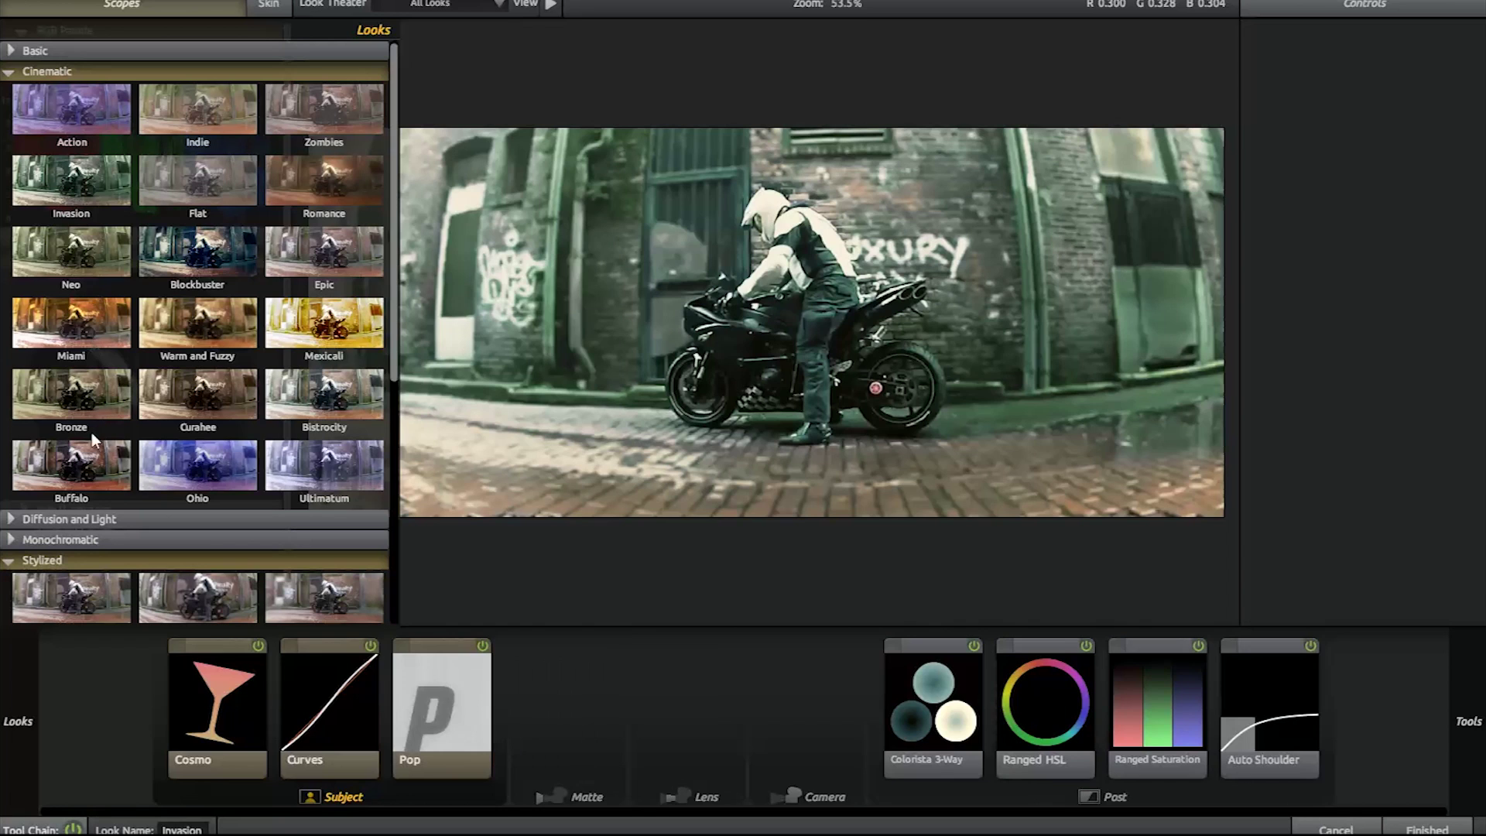
left_click(86, 474)
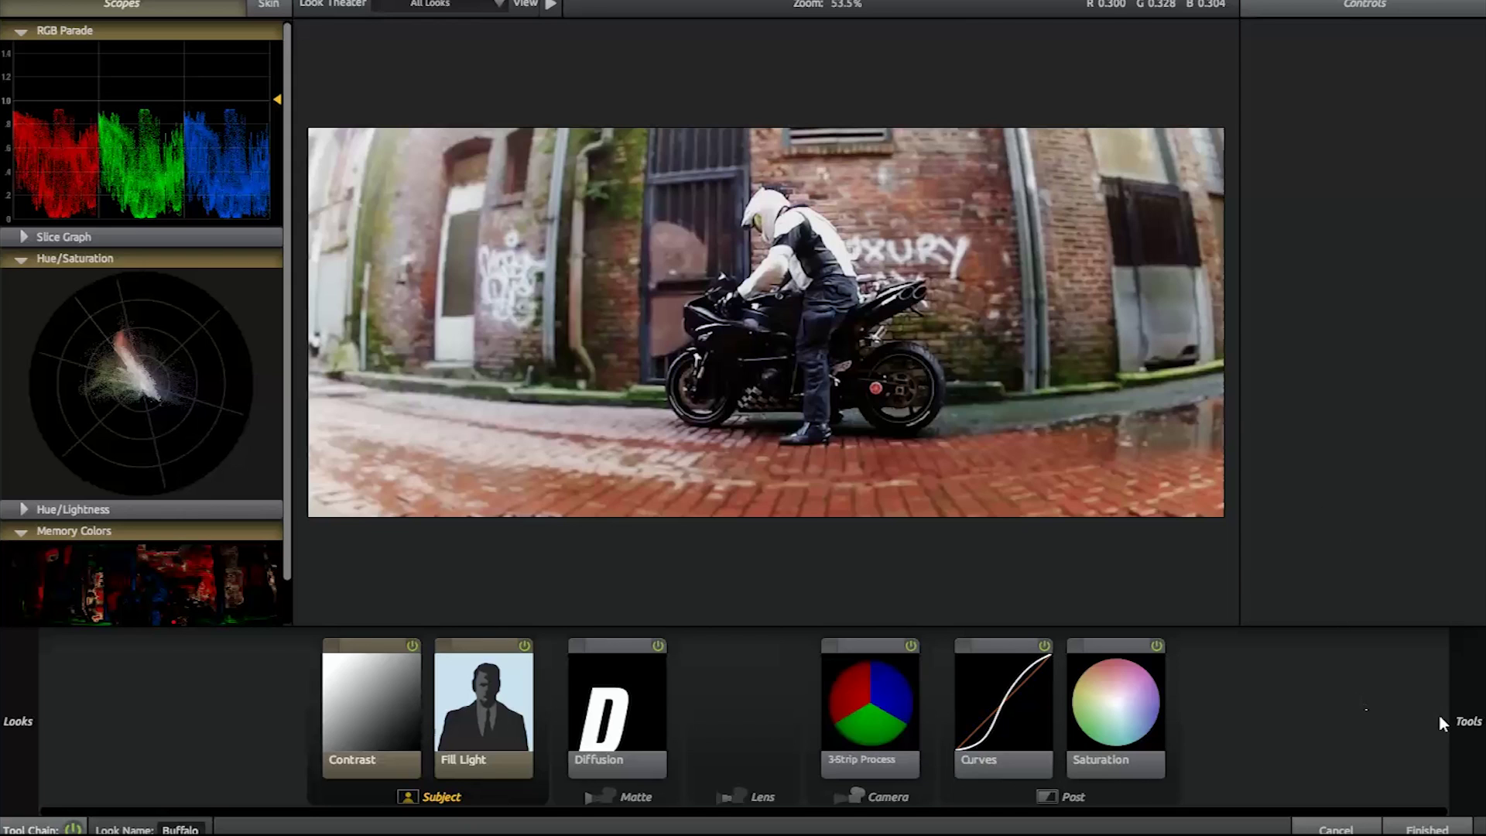
mouse_move(1479, 724)
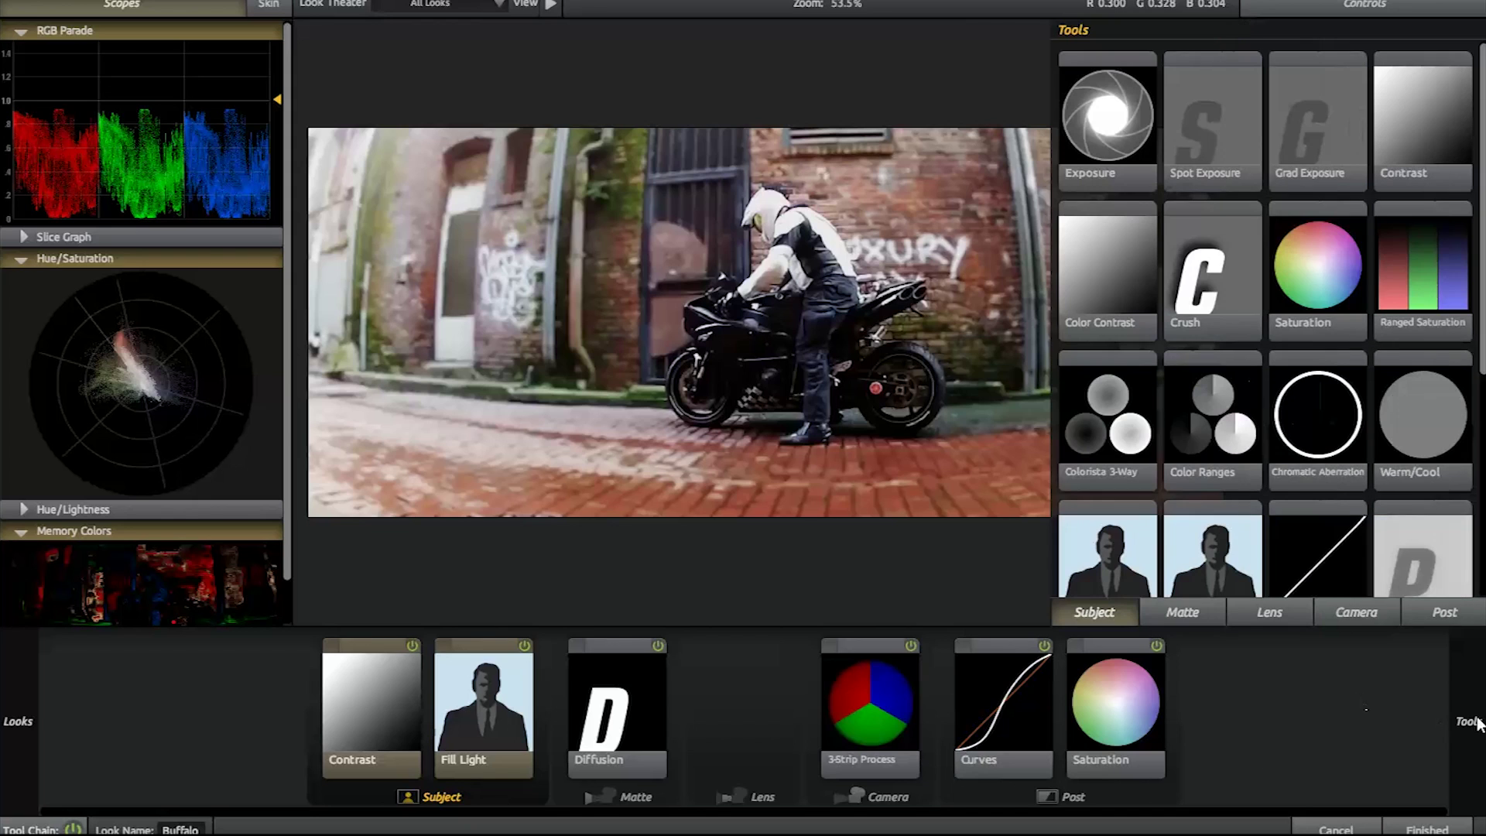
Add a Lens Vignette around the rider, stretched into a wide ellipse at 90% strength.
left_click(1266, 611)
left_click_drag(1405, 112, 729, 684)
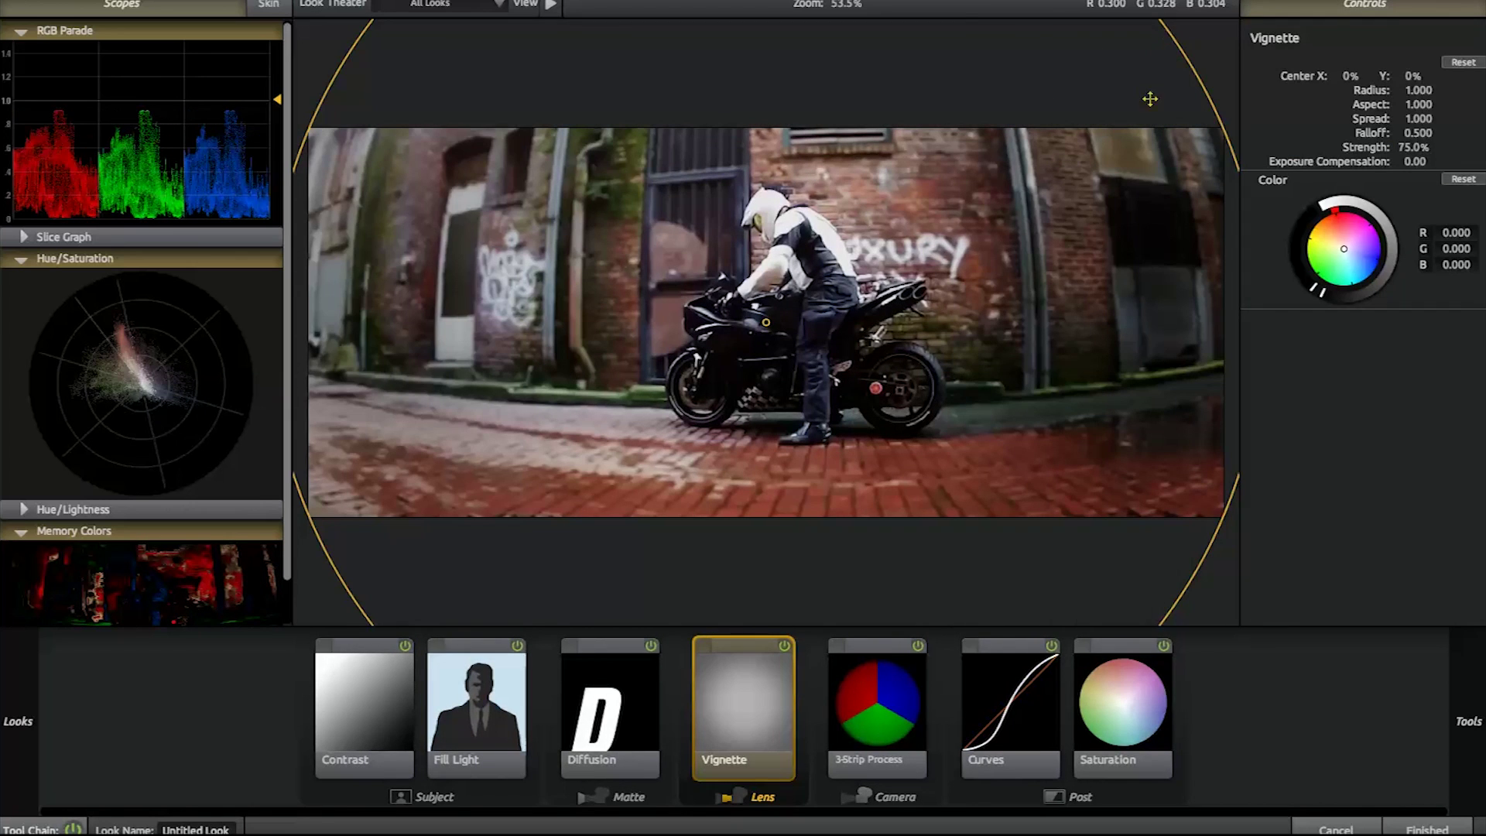
left_click_drag(1151, 100, 957, 347)
left_click_drag(518, 322, 293, 321)
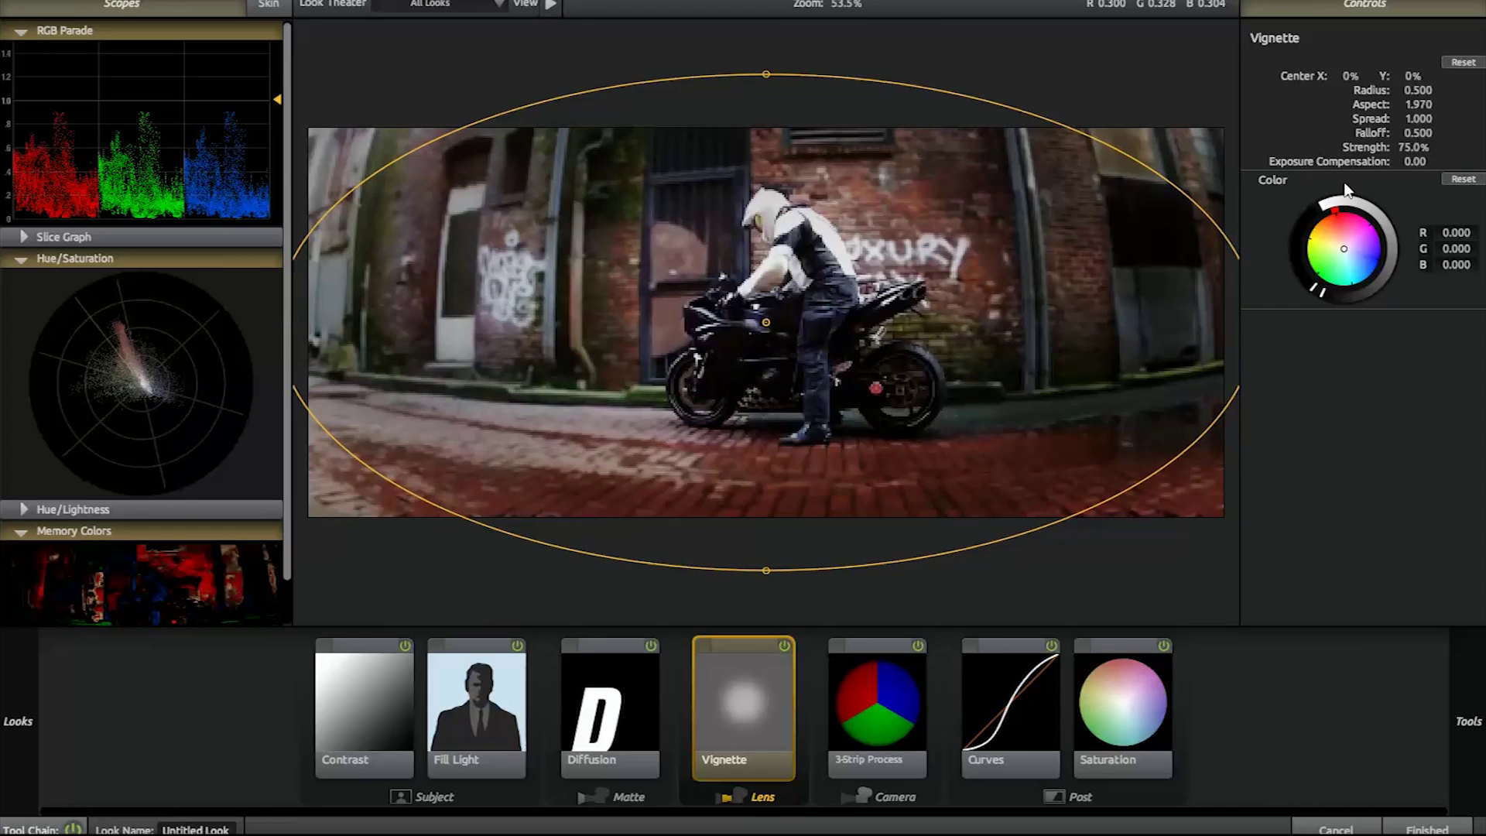
mouse_move(1402, 147)
left_mouse_down()
mouse_move(1432, 147)
mouse_move(1420, 147)
left_mouse_up()
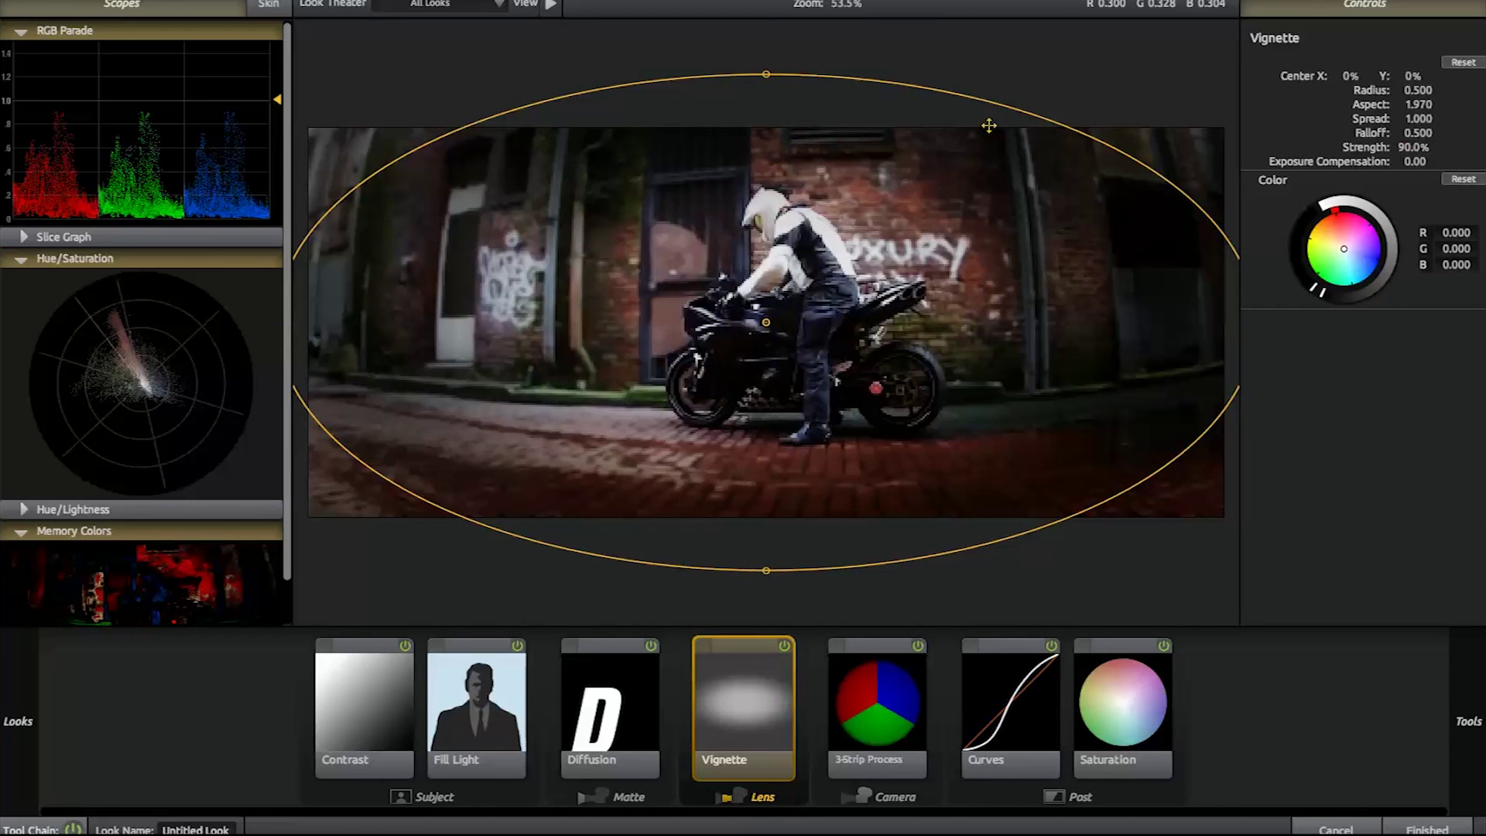
Fine-tune the vignette ellipse's height and width, then apply the finished look to the shot.
left_click_drag(298, 310, 296, 284)
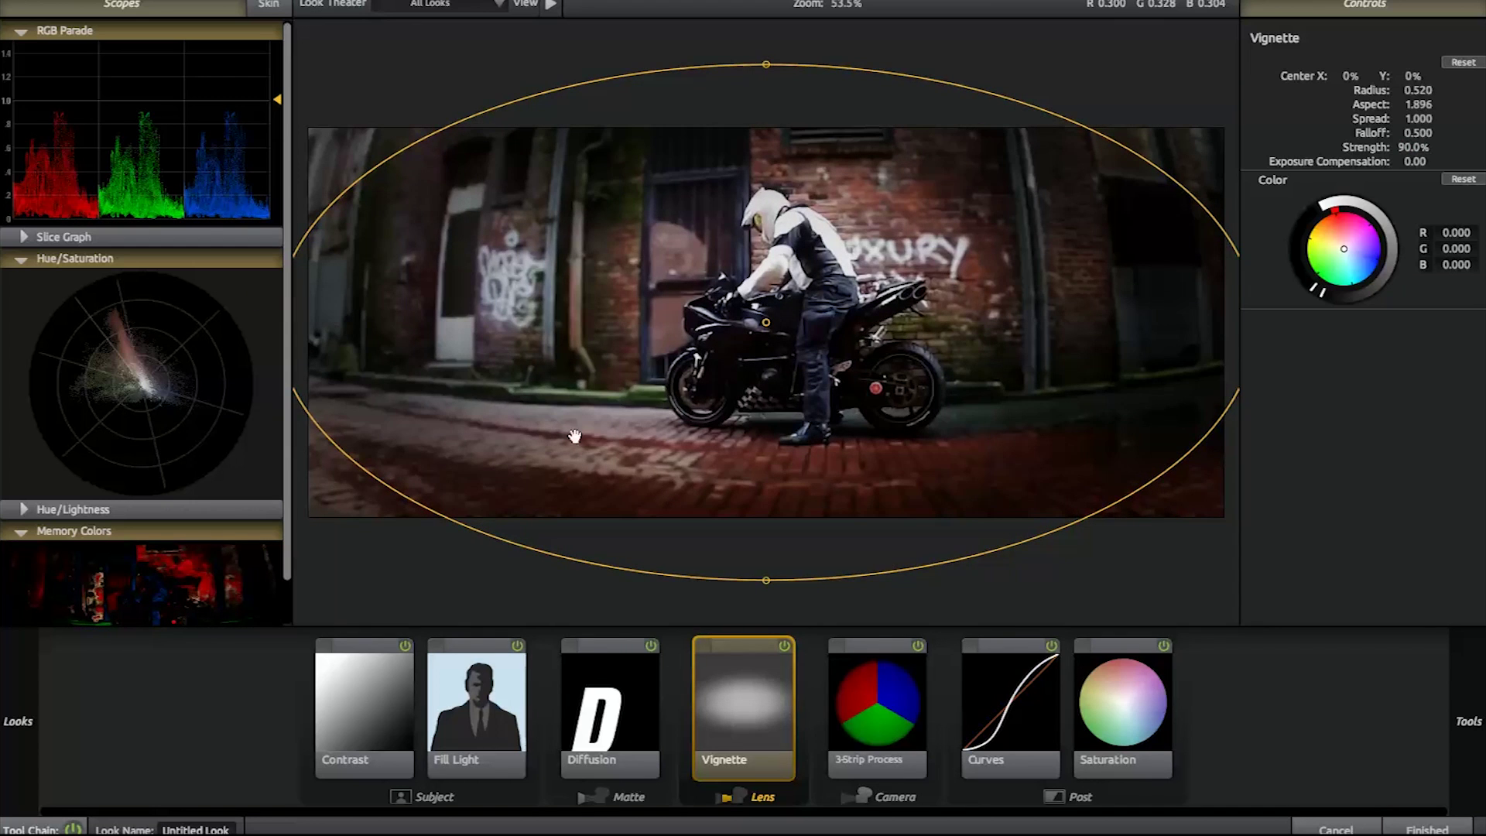
scroll(571, 411, "down", 2)
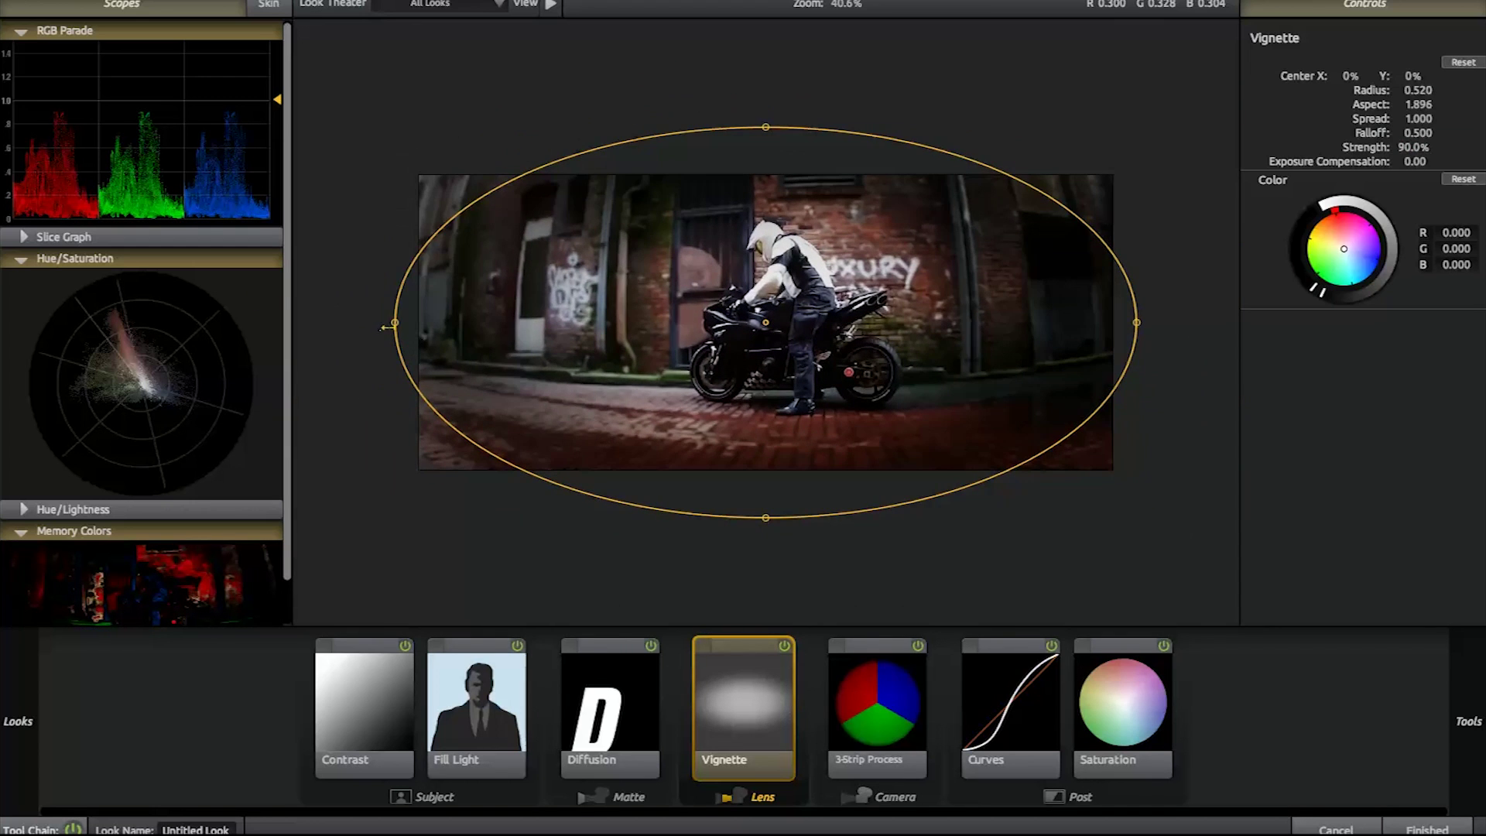
left_click_drag(395, 323, 272, 331)
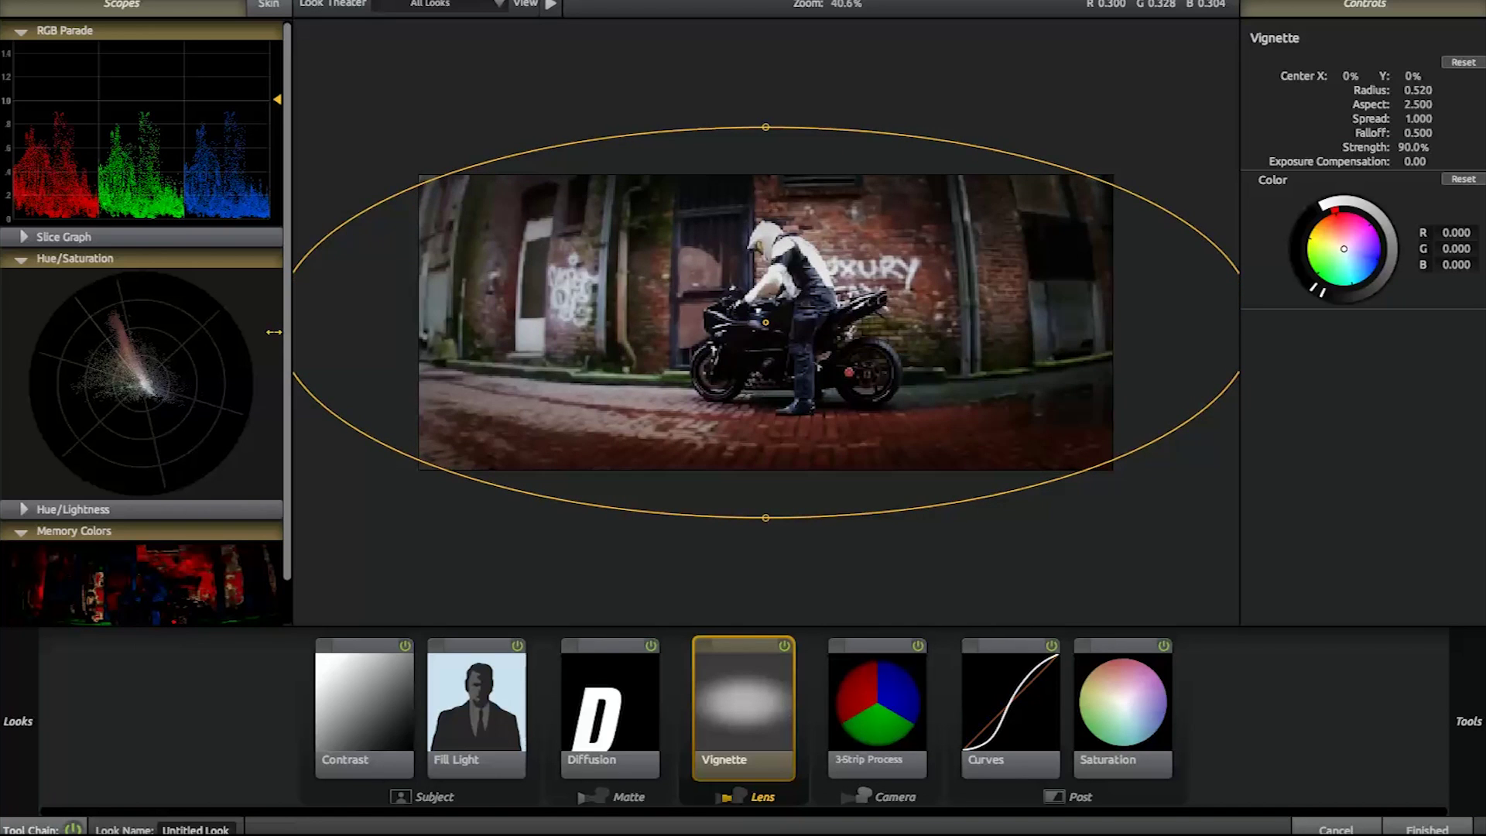
left_click_drag(765, 517, 766, 516)
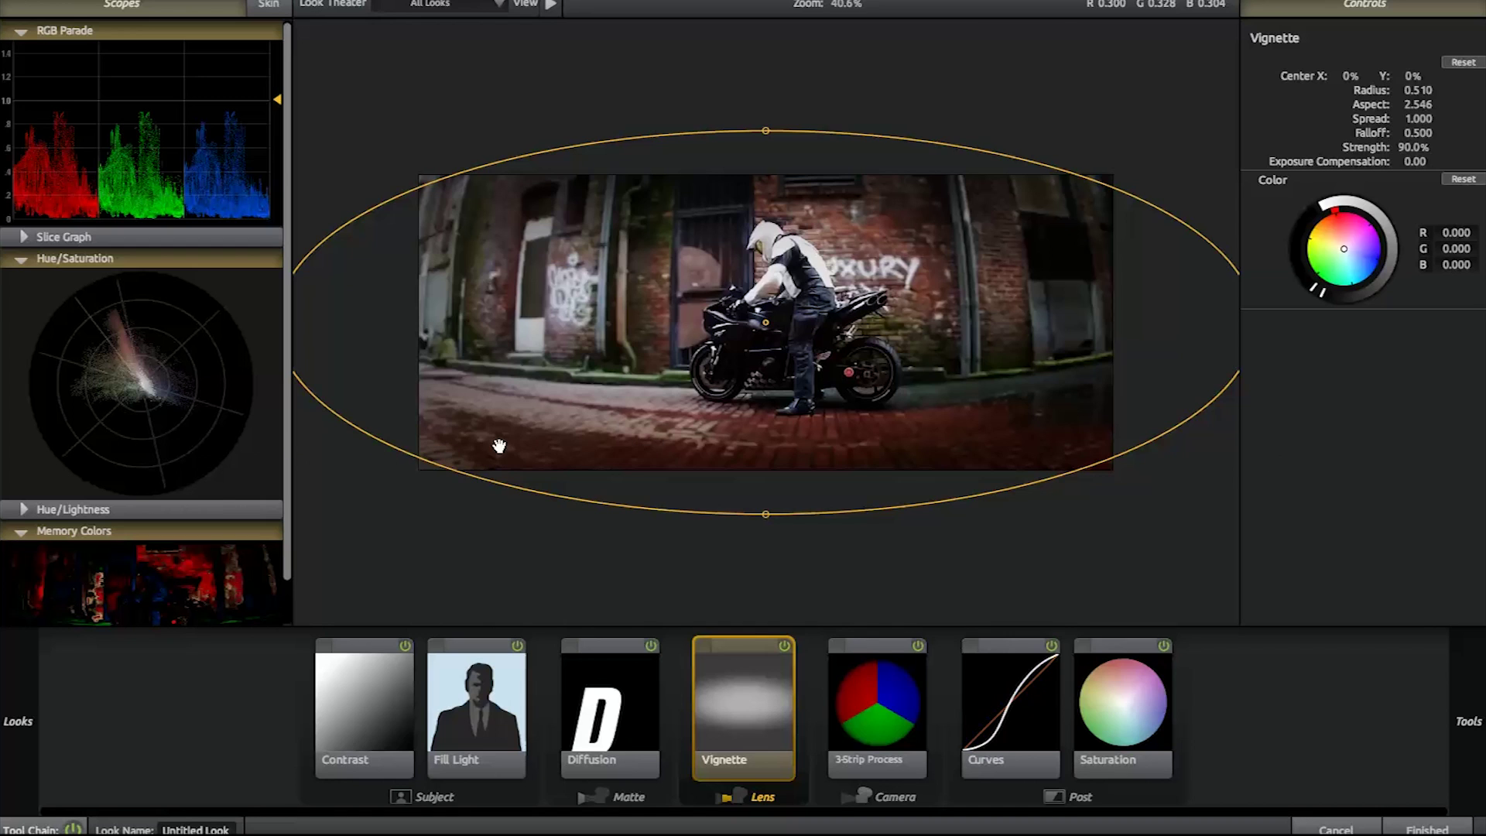
left_click(1432, 830)
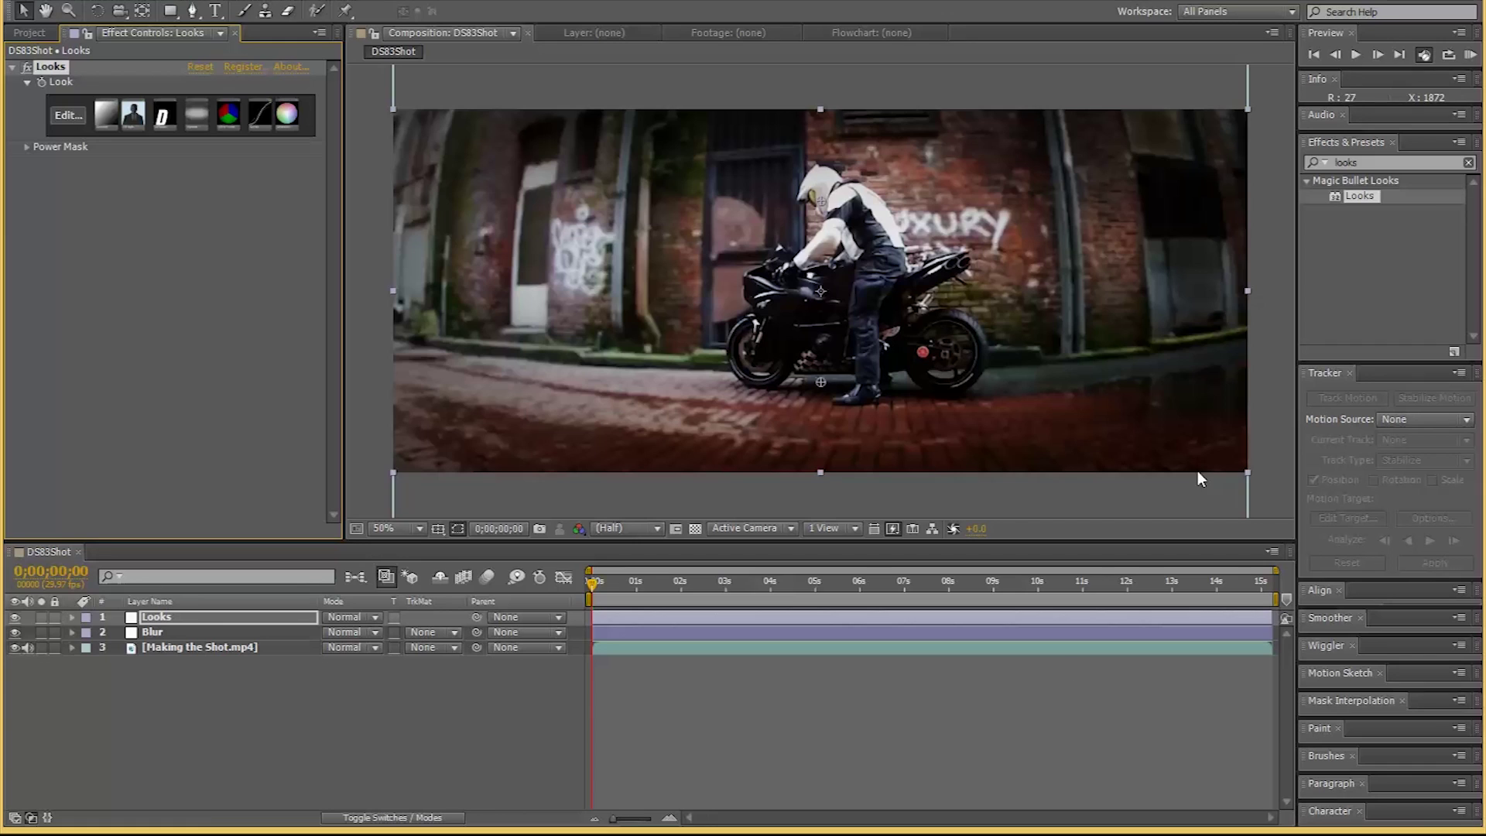
Deselect the Looks layer and move the time indicator to the burnout at 0;00;09;23.
left_click(262, 729)
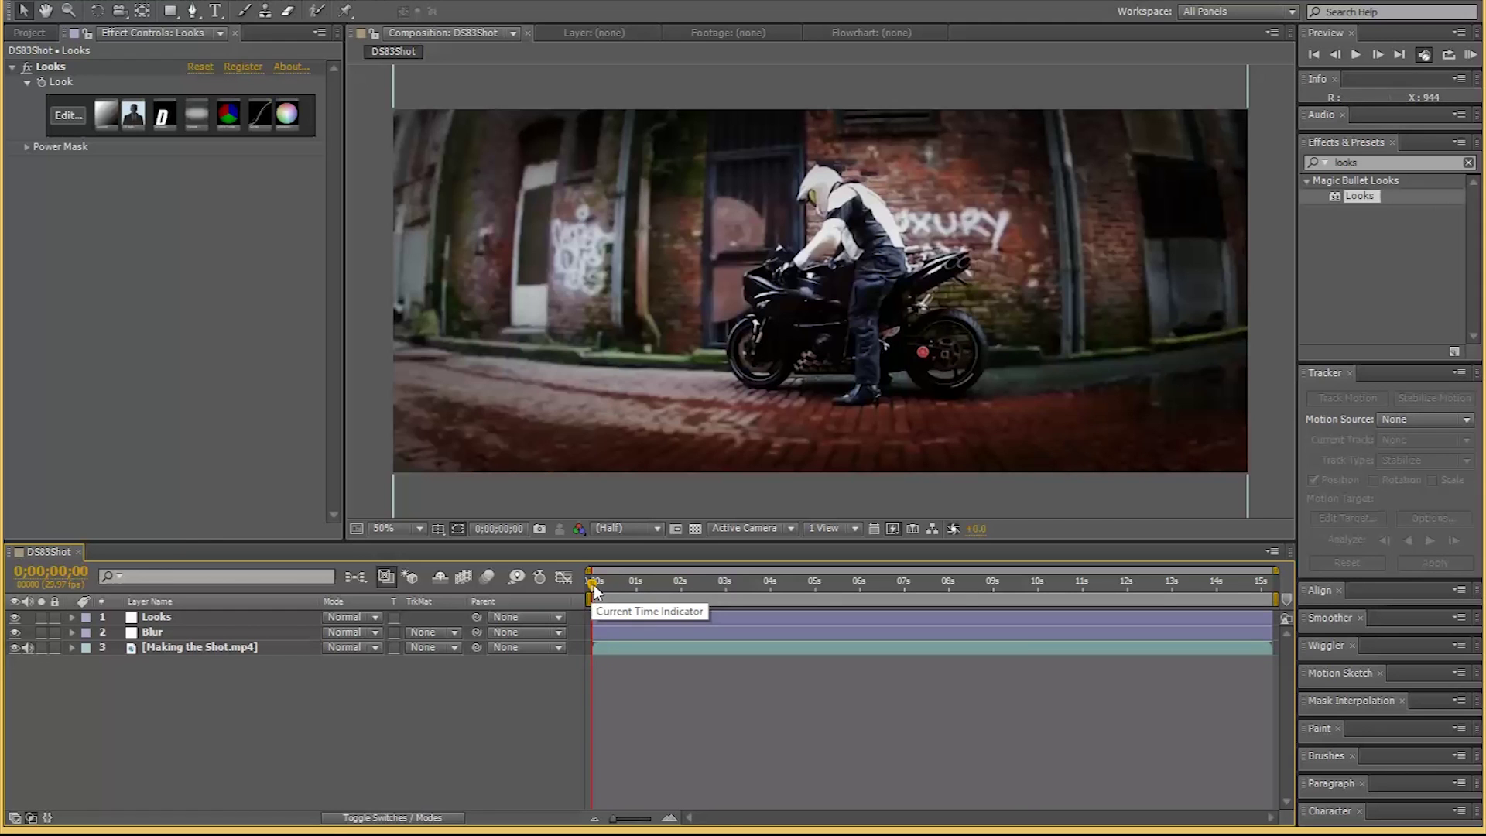
left_click_drag(592, 591, 1027, 582)
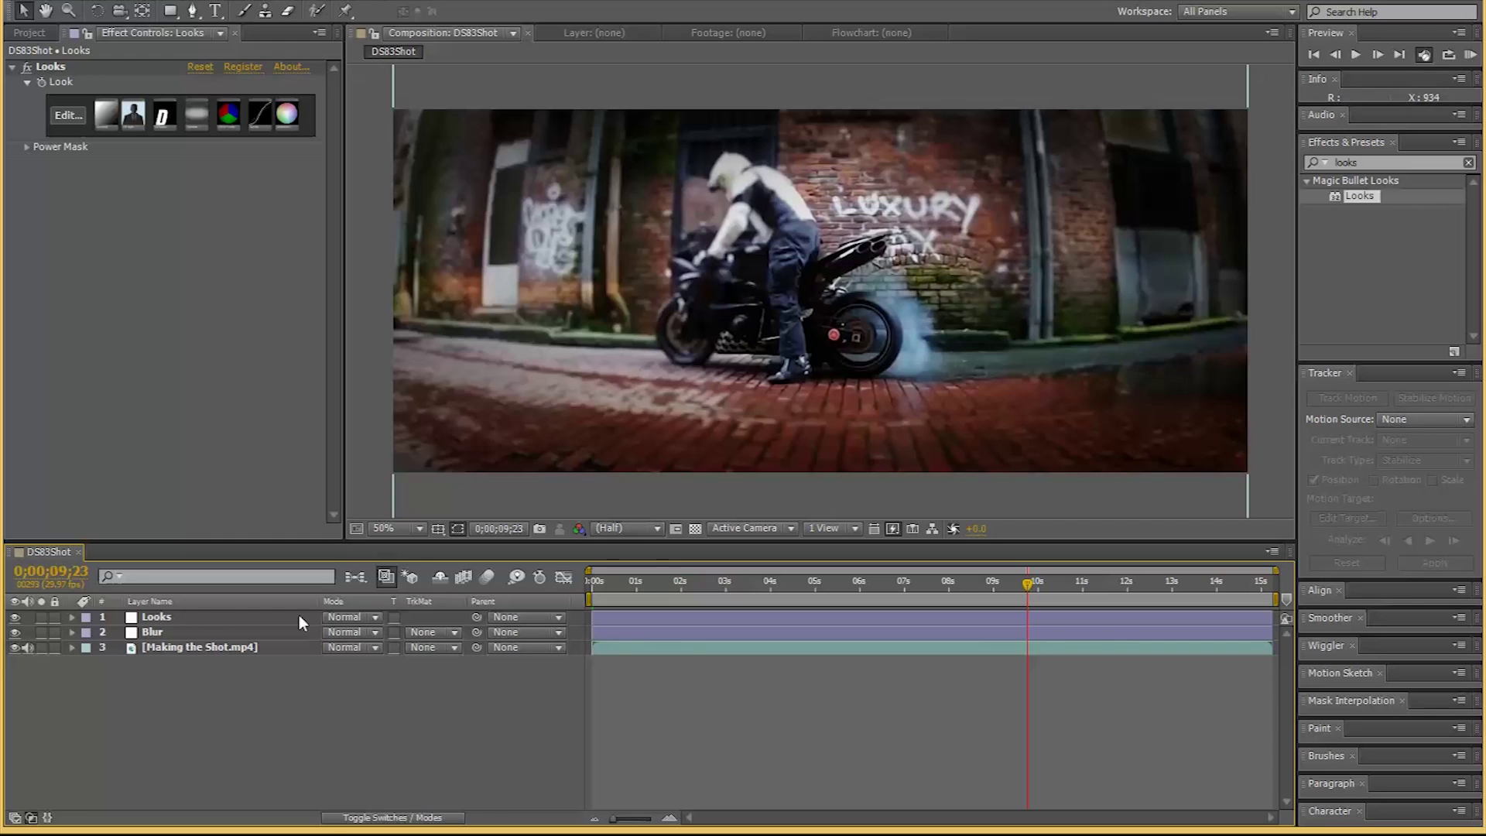
Expand the footage layer to check its Warp Stabilizer settings, then collapse it.
left_click(71, 648)
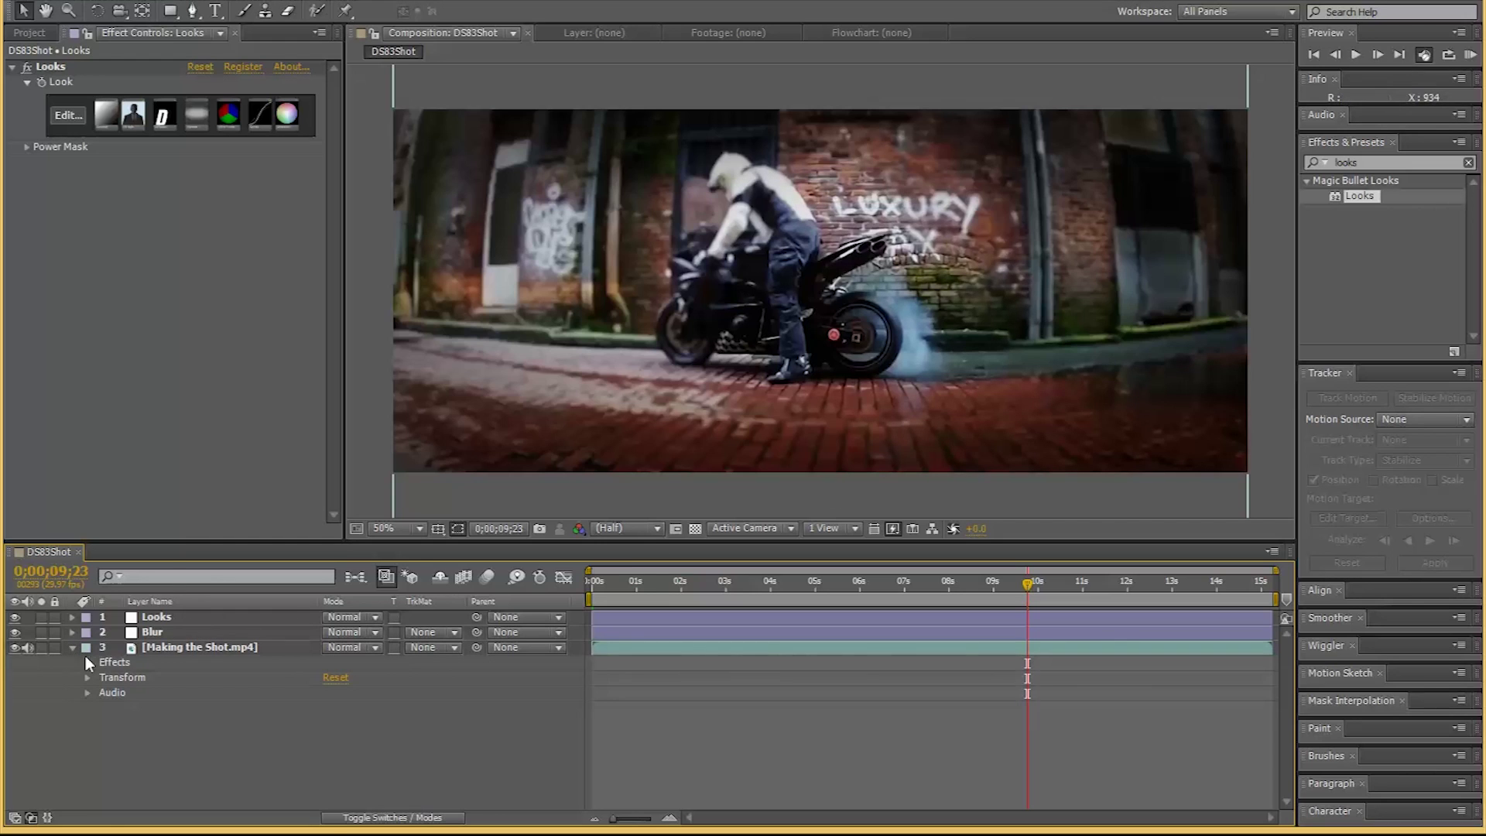
left_click(112, 662)
left_click(120, 679)
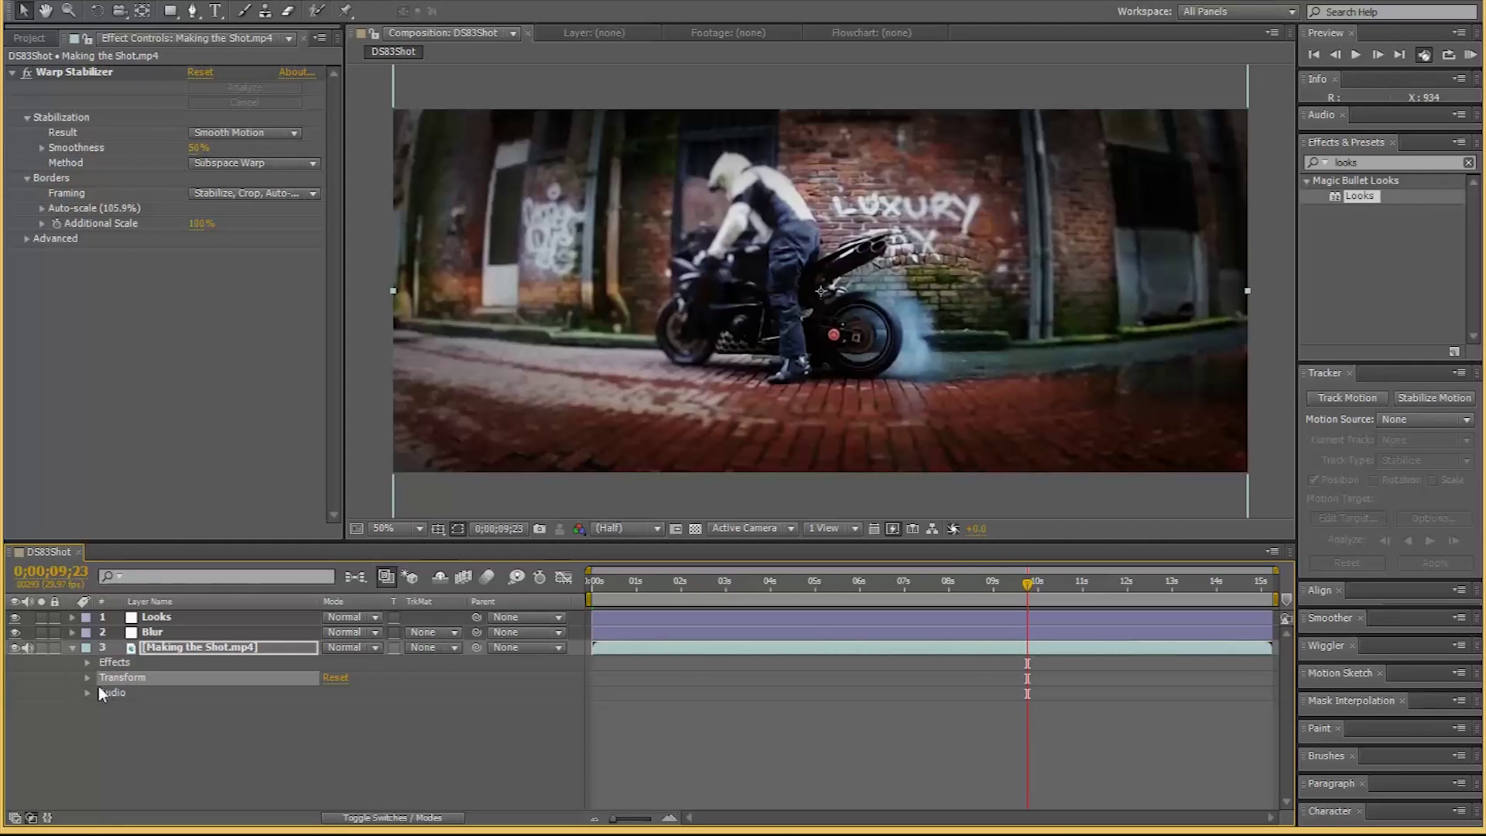
left_click(71, 646)
Inspect the Blur layer's mask around the rider, collapse it, and select the footage layer.
left_click(71, 633)
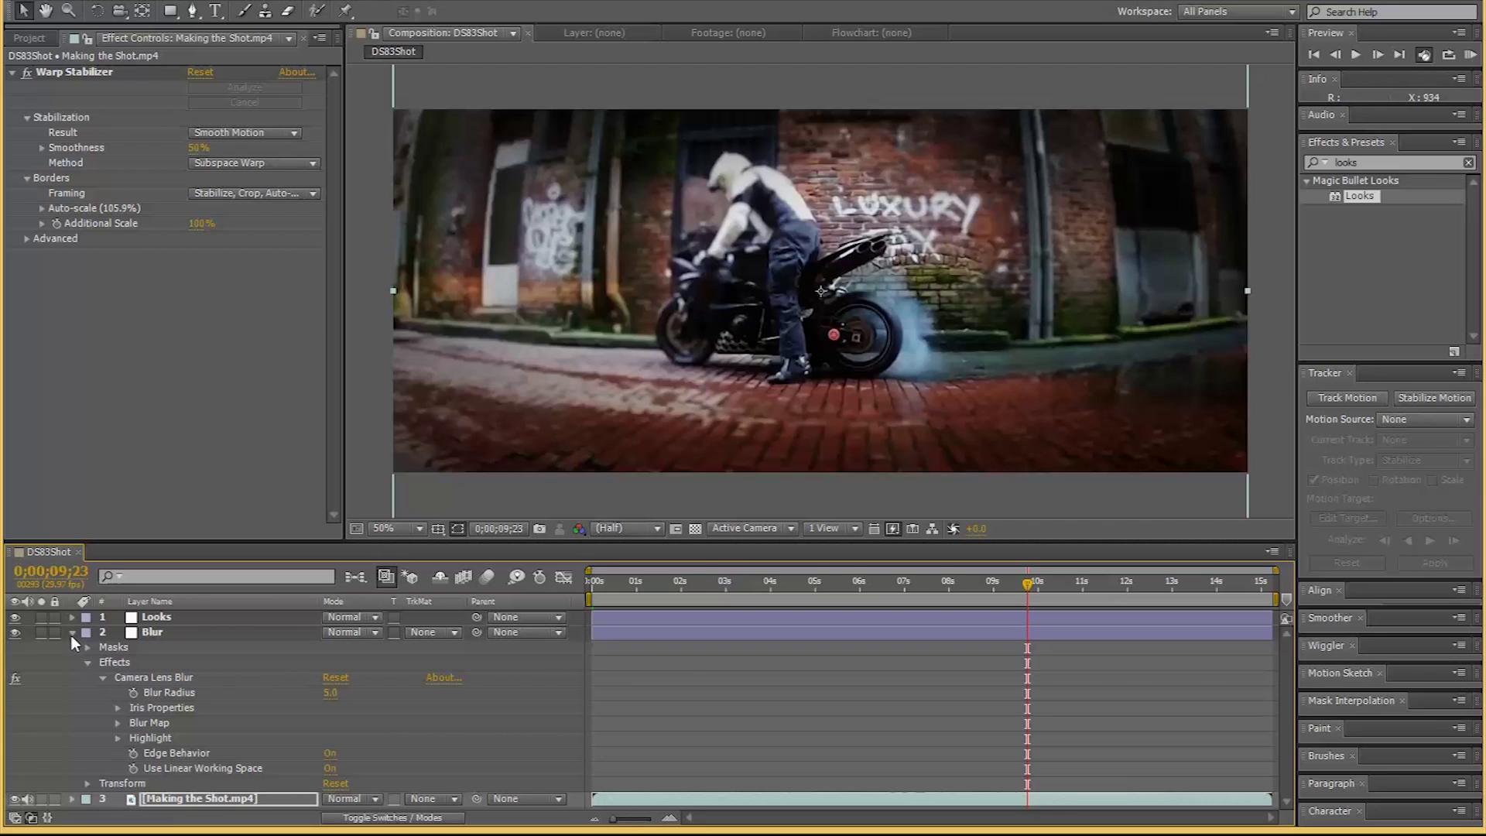
left_click(96, 650)
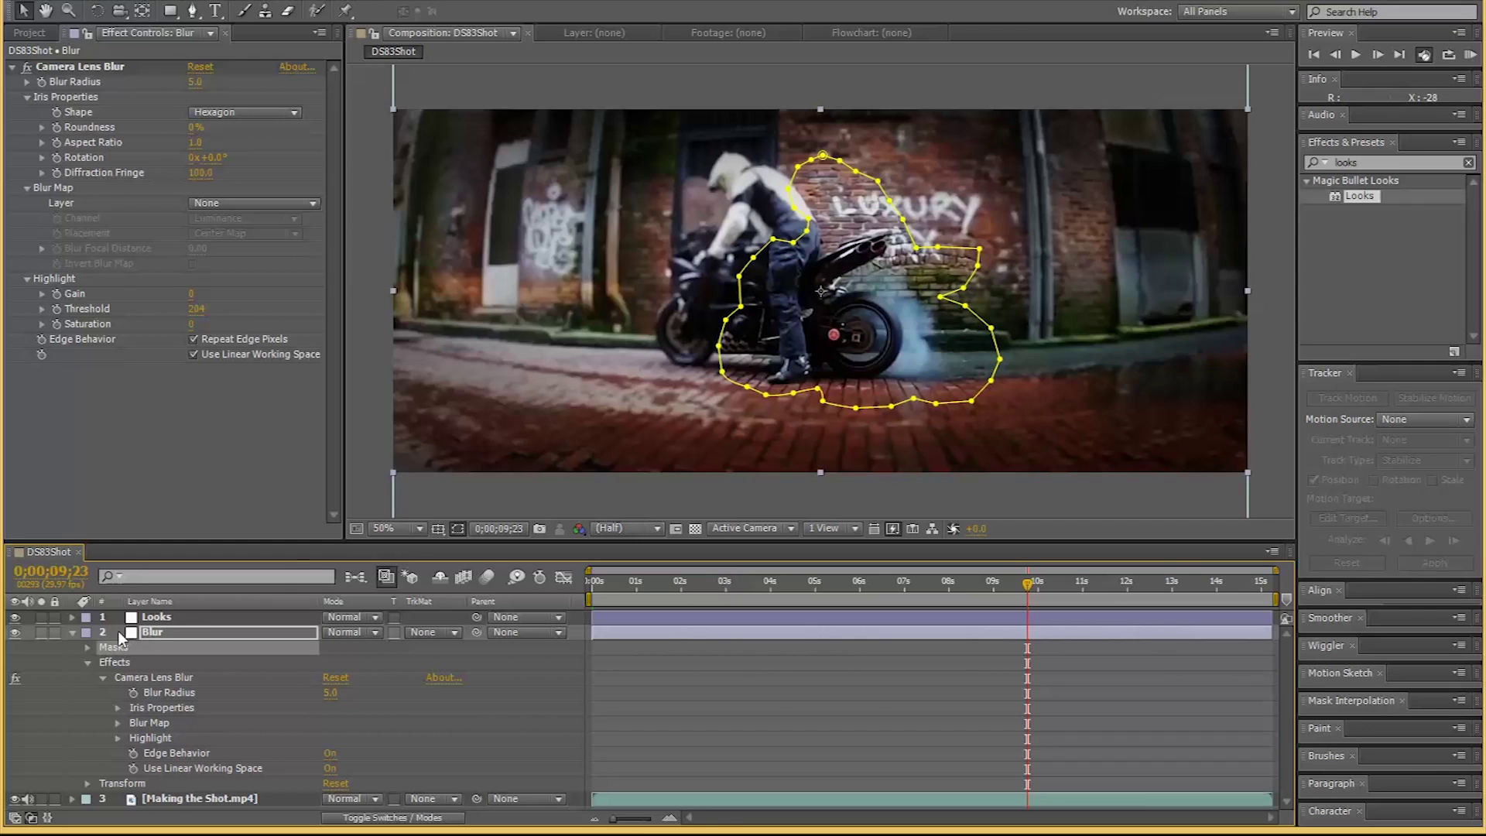
left_click(89, 663)
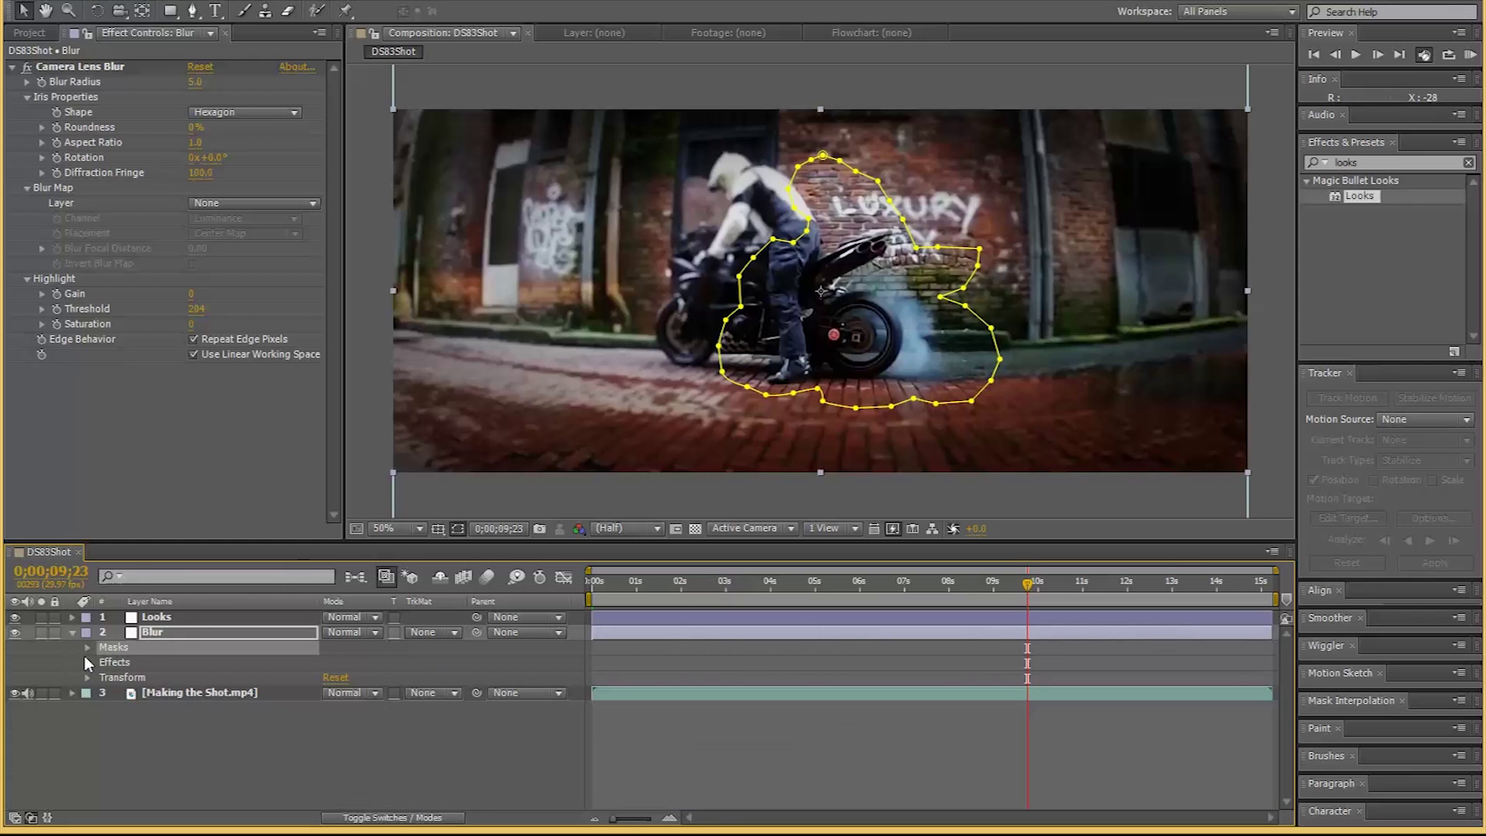
left_click(72, 632)
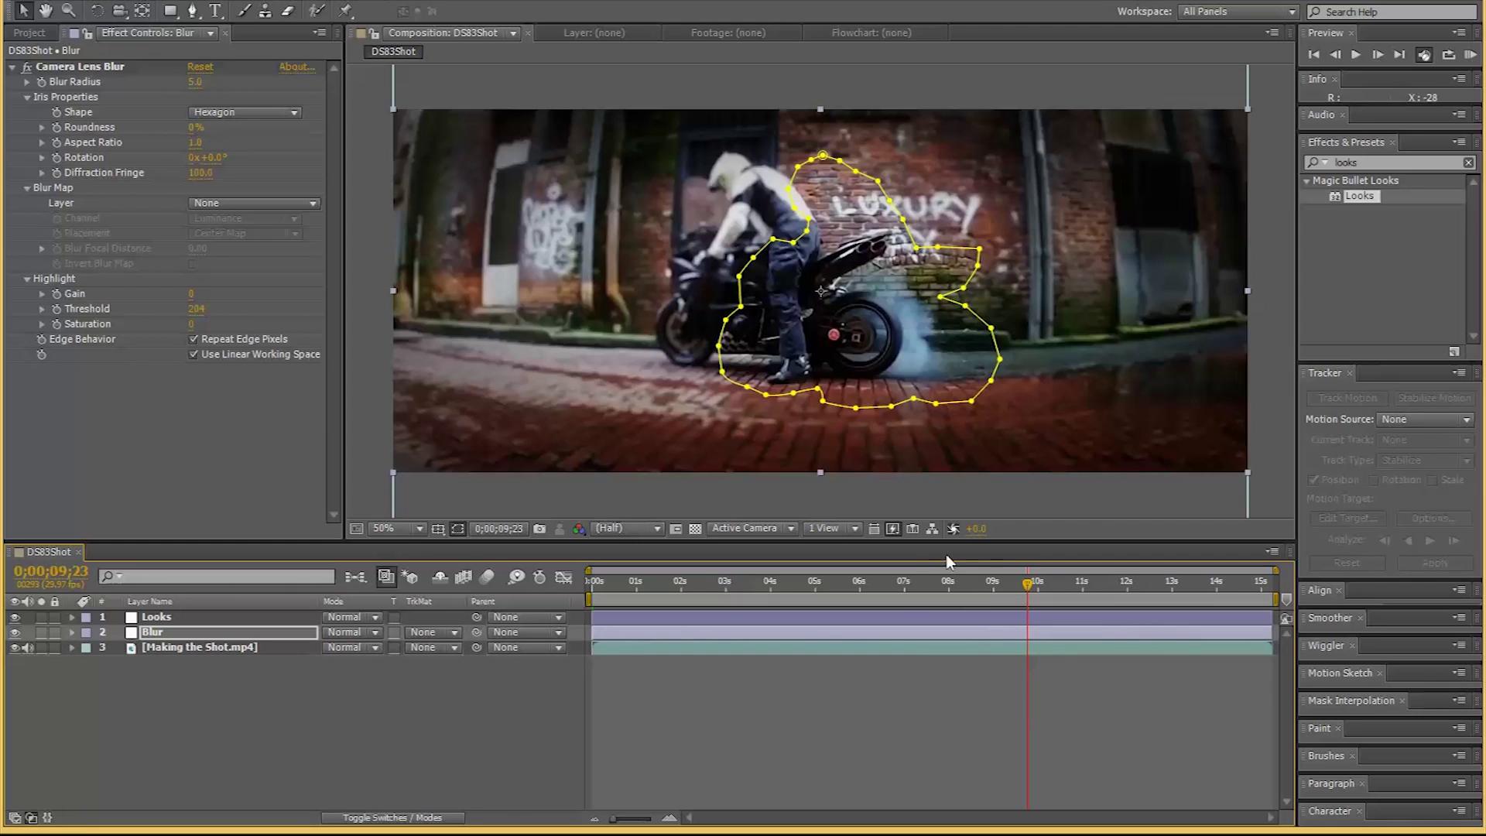
left_click(156, 726)
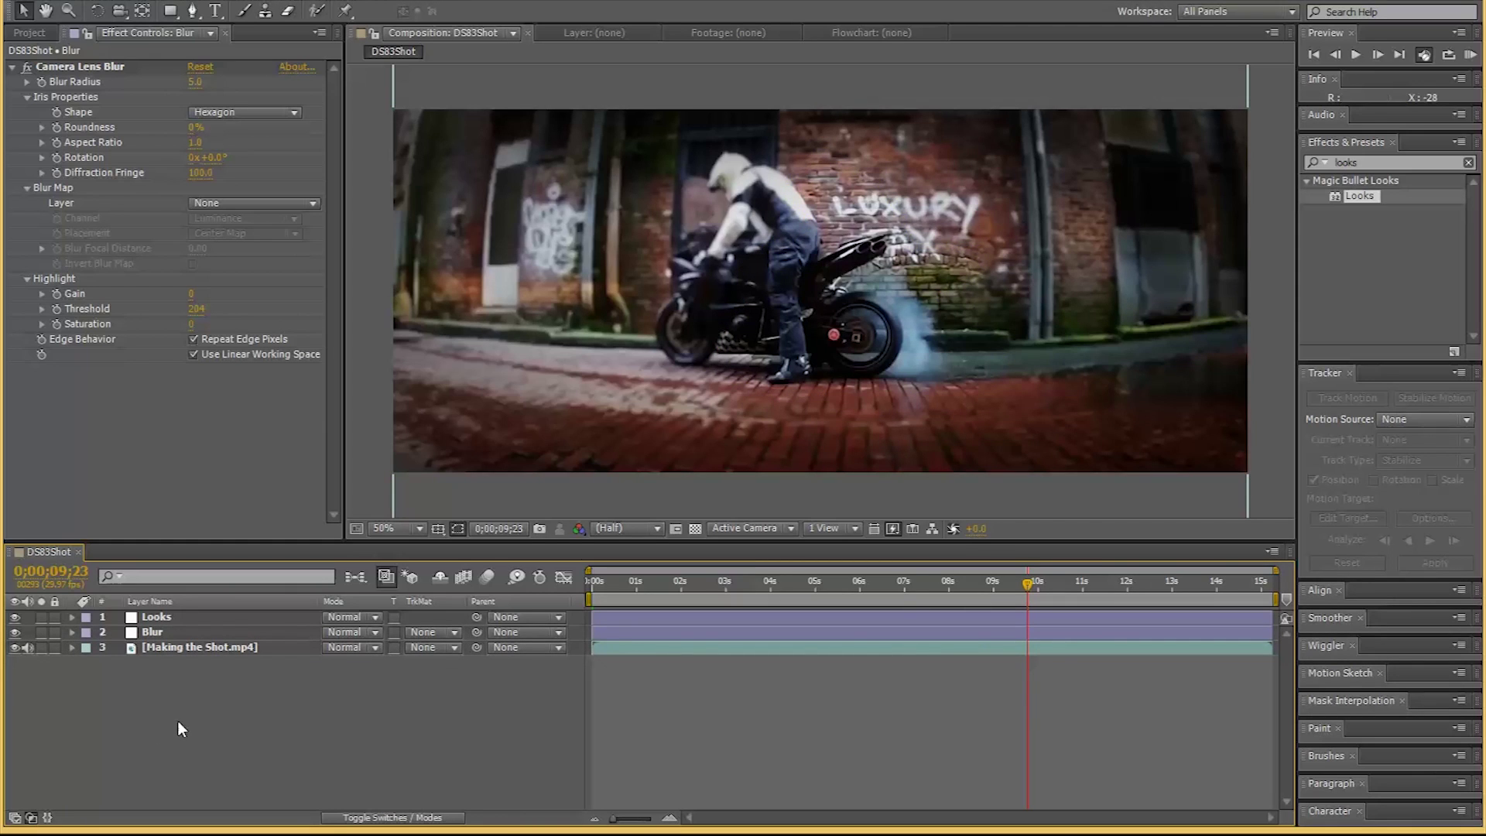
left_click(229, 650)
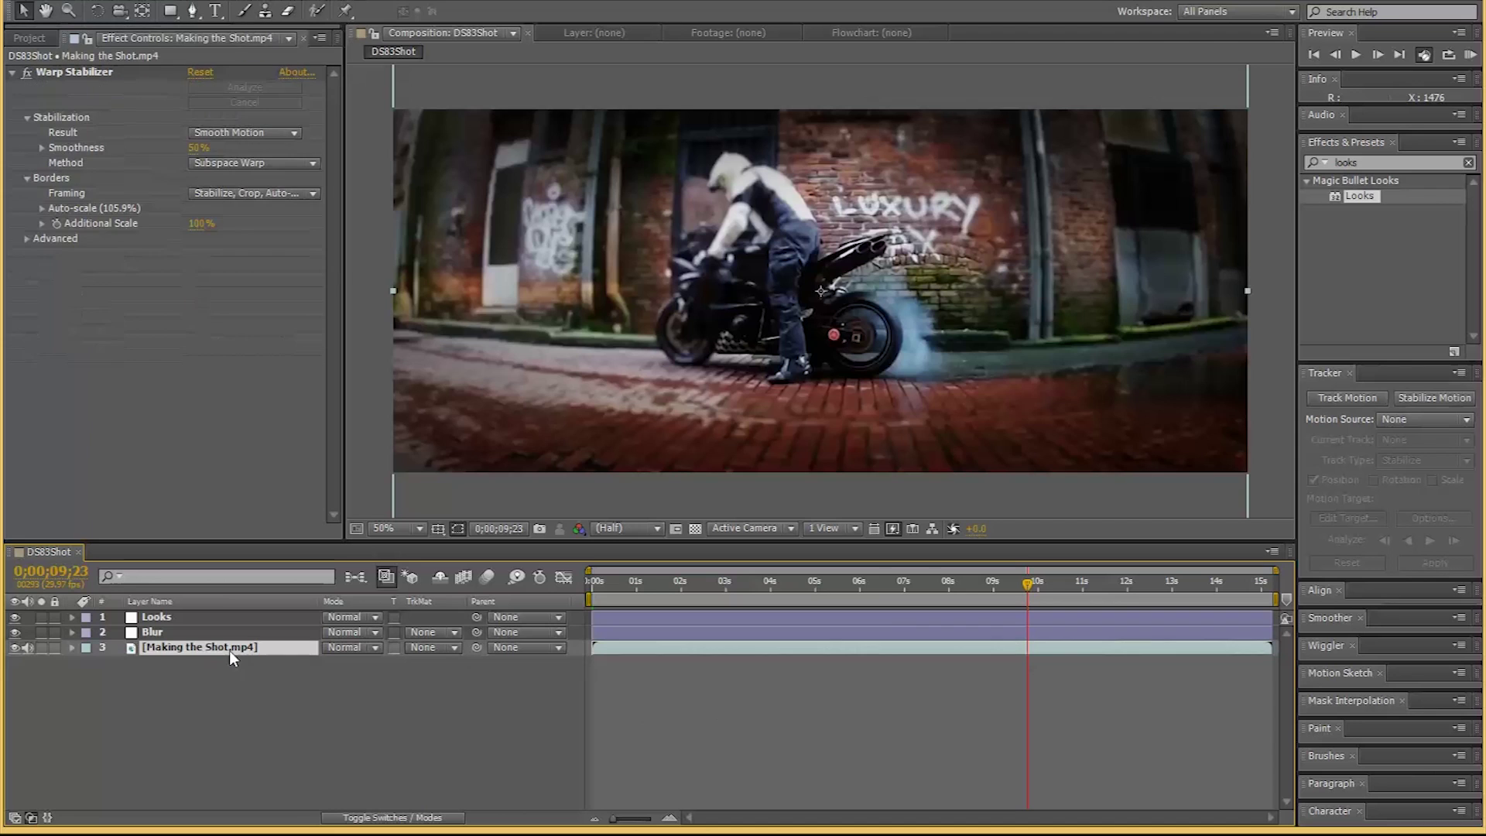
Start a motion track and fit Track Point 1's feature and search boxes around the rear wheel hub.
left_click(1347, 398)
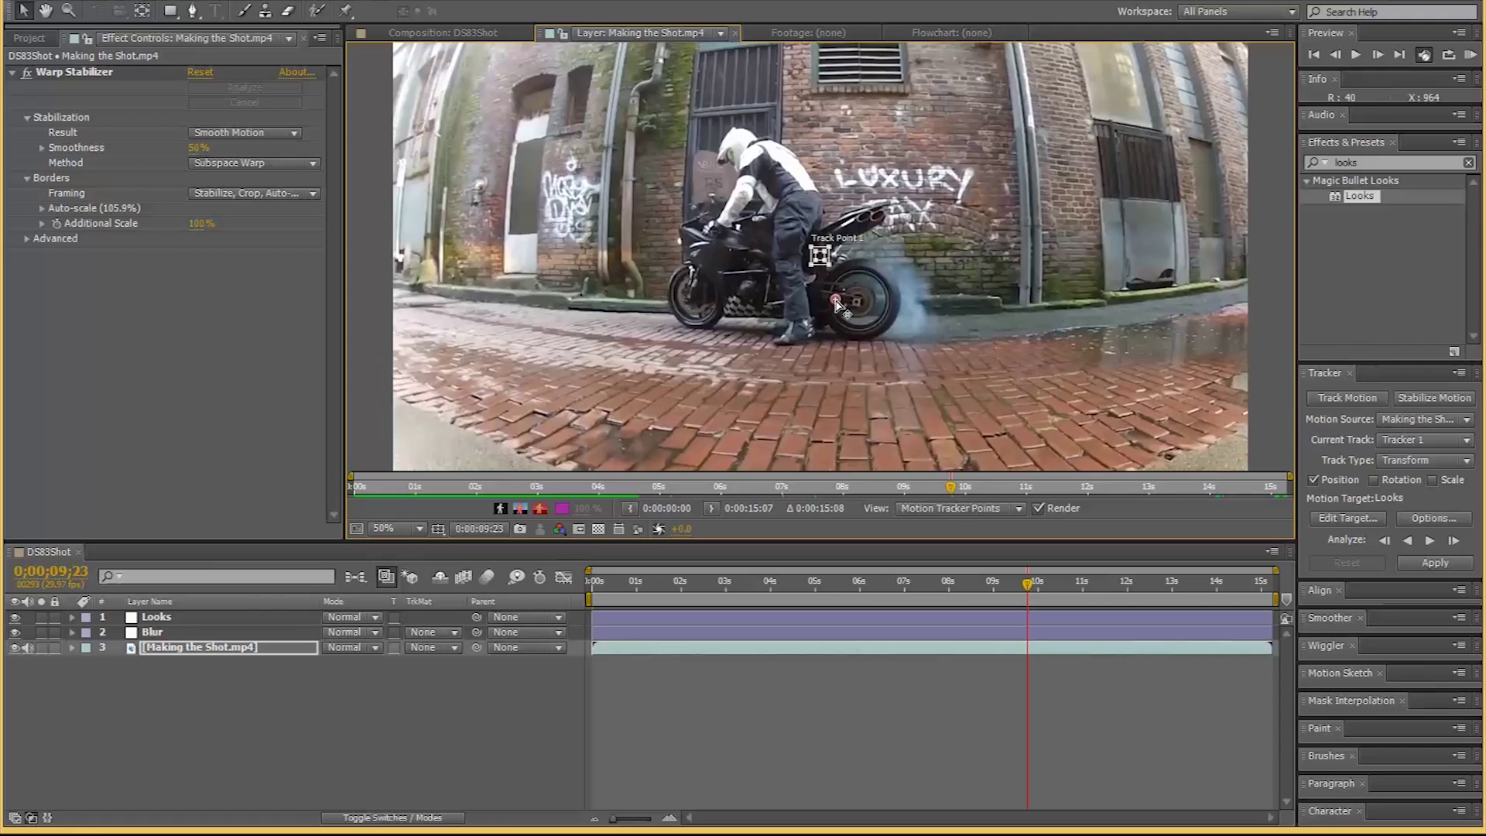
mouse_move(827, 262)
left_mouse_down()
mouse_move(862, 326)
mouse_move(846, 285)
left_mouse_up()
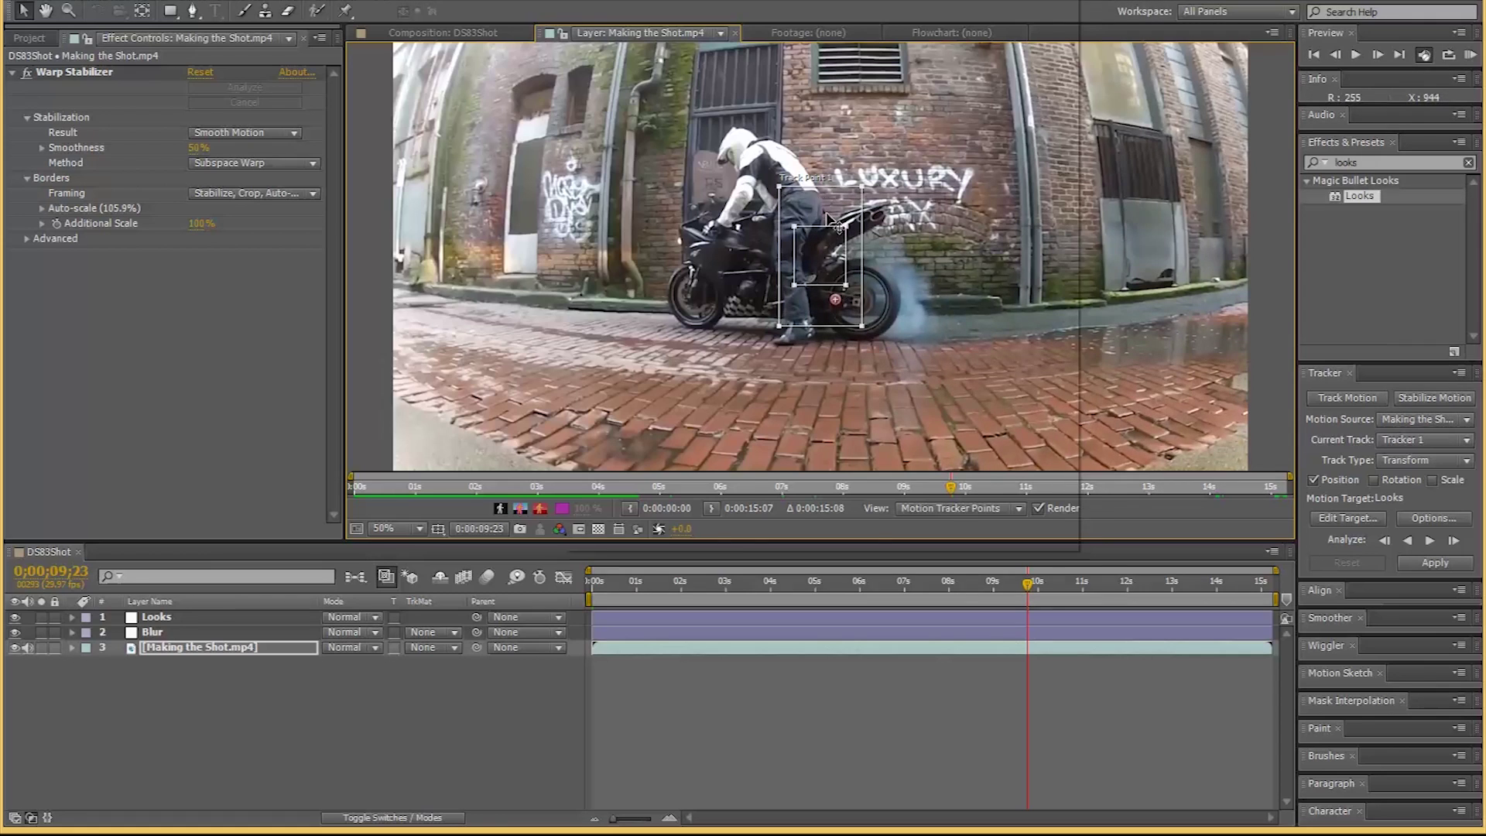
mouse_move(833, 220)
left_mouse_down()
mouse_move(787, 225)
mouse_move(843, 226)
mouse_move(825, 232)
left_mouse_up()
left_click_drag(827, 236, 836, 242)
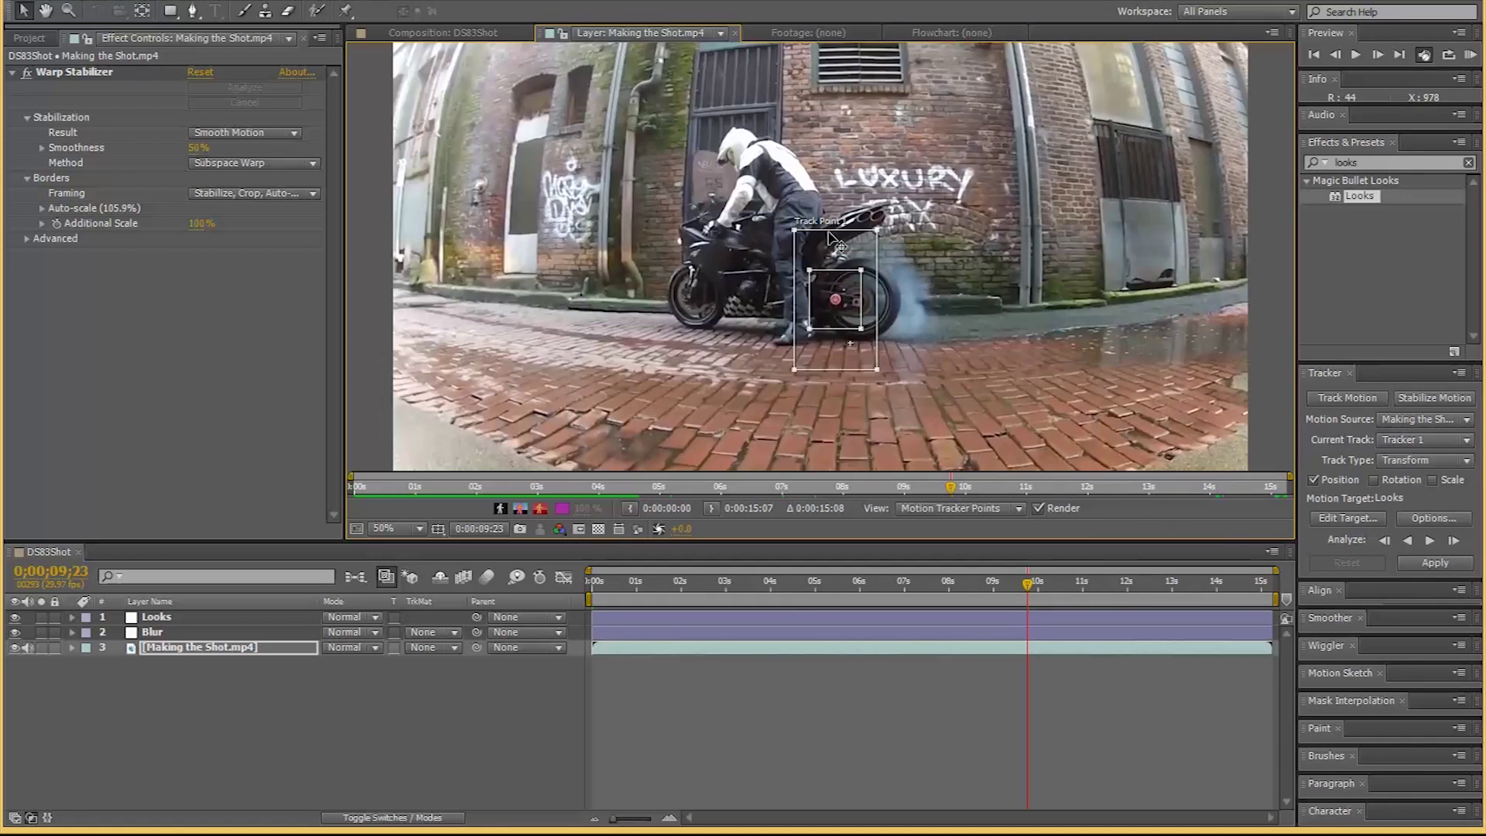
left_click_drag(861, 328, 870, 376)
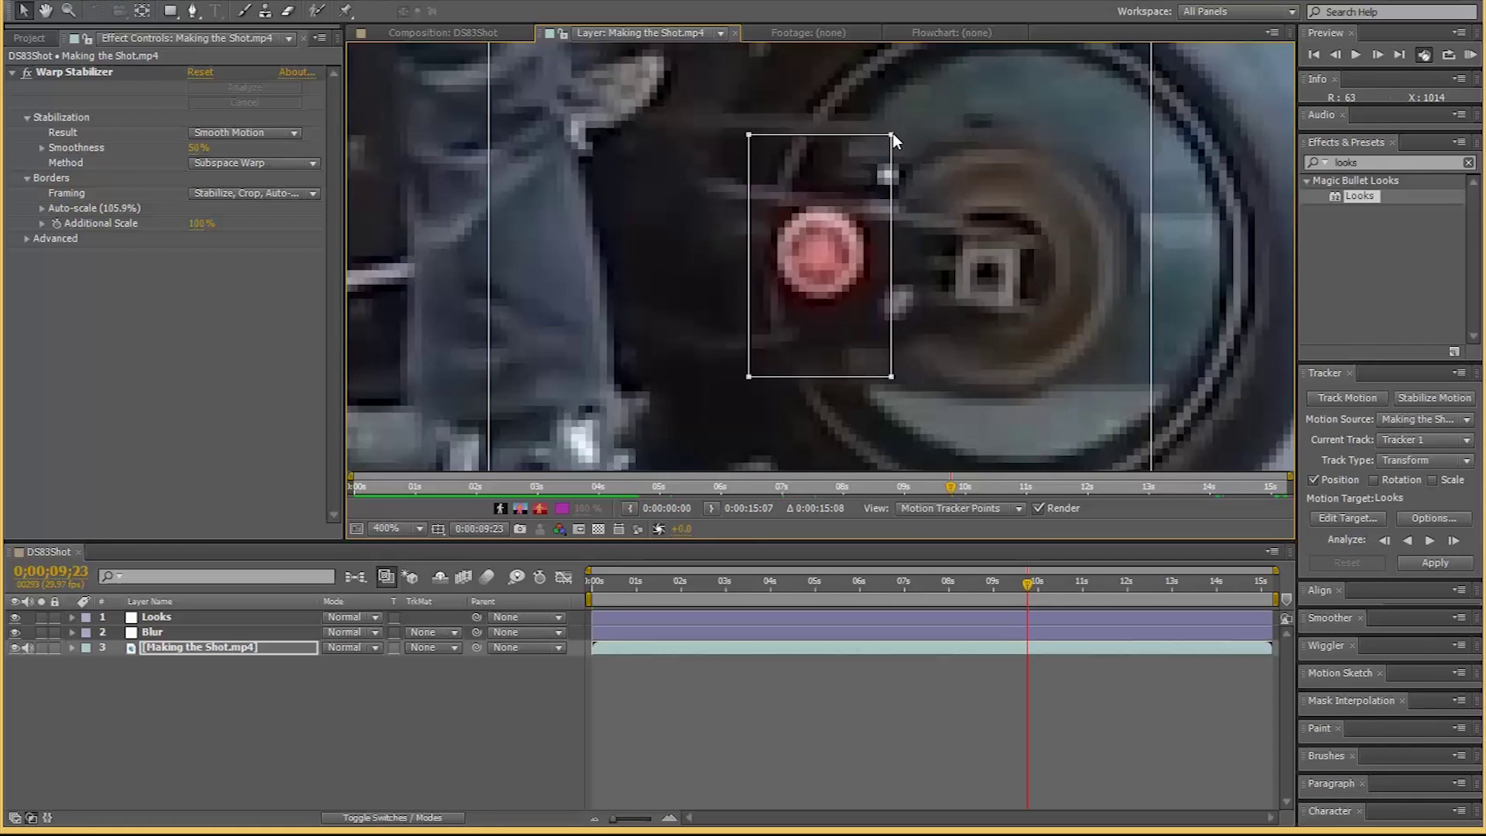
left_click_drag(891, 135, 874, 198)
left_click_drag(976, 251, 970, 240)
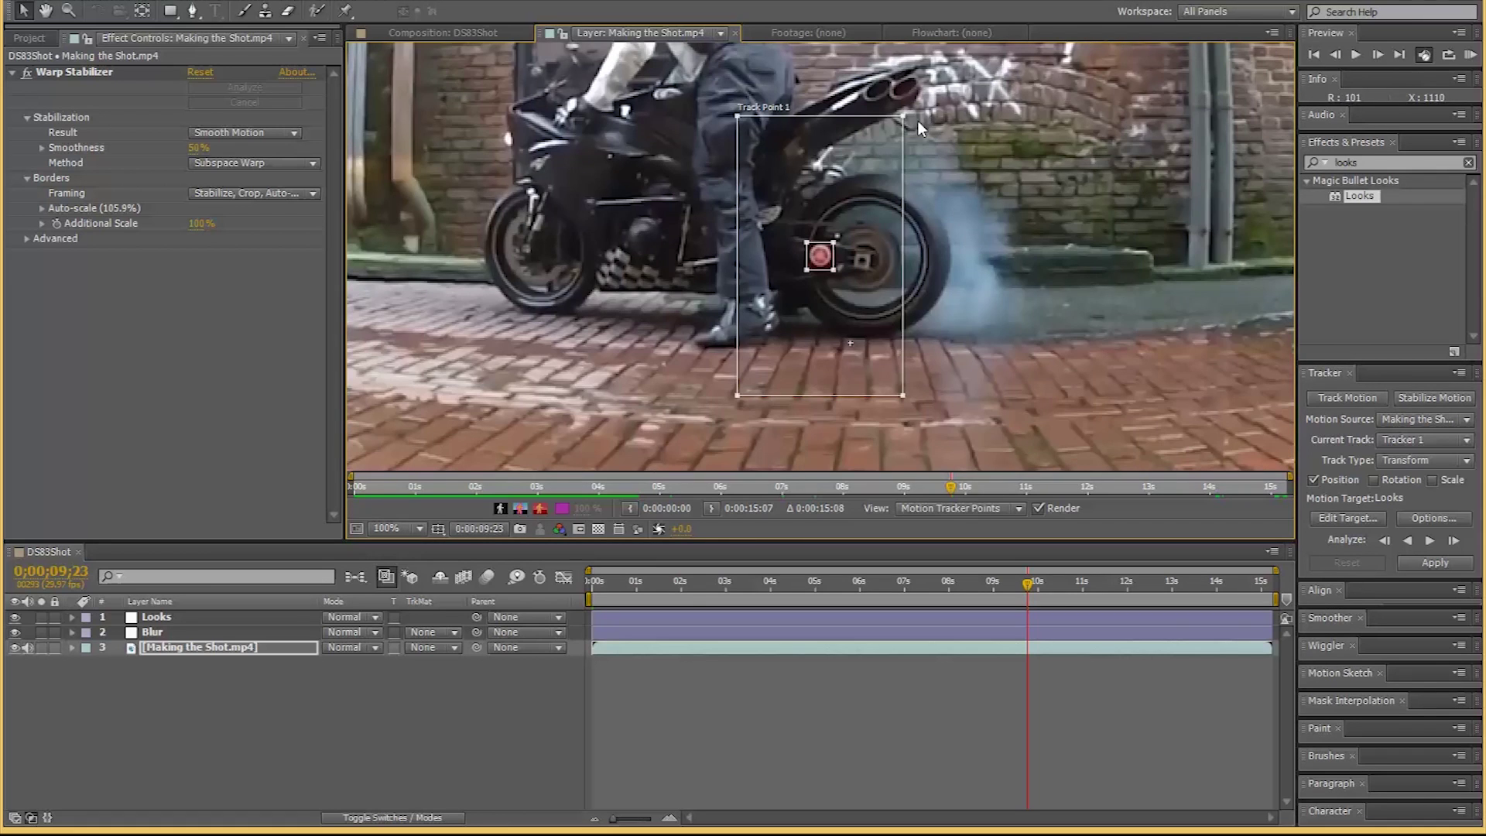
left_click_drag(886, 195, 853, 236)
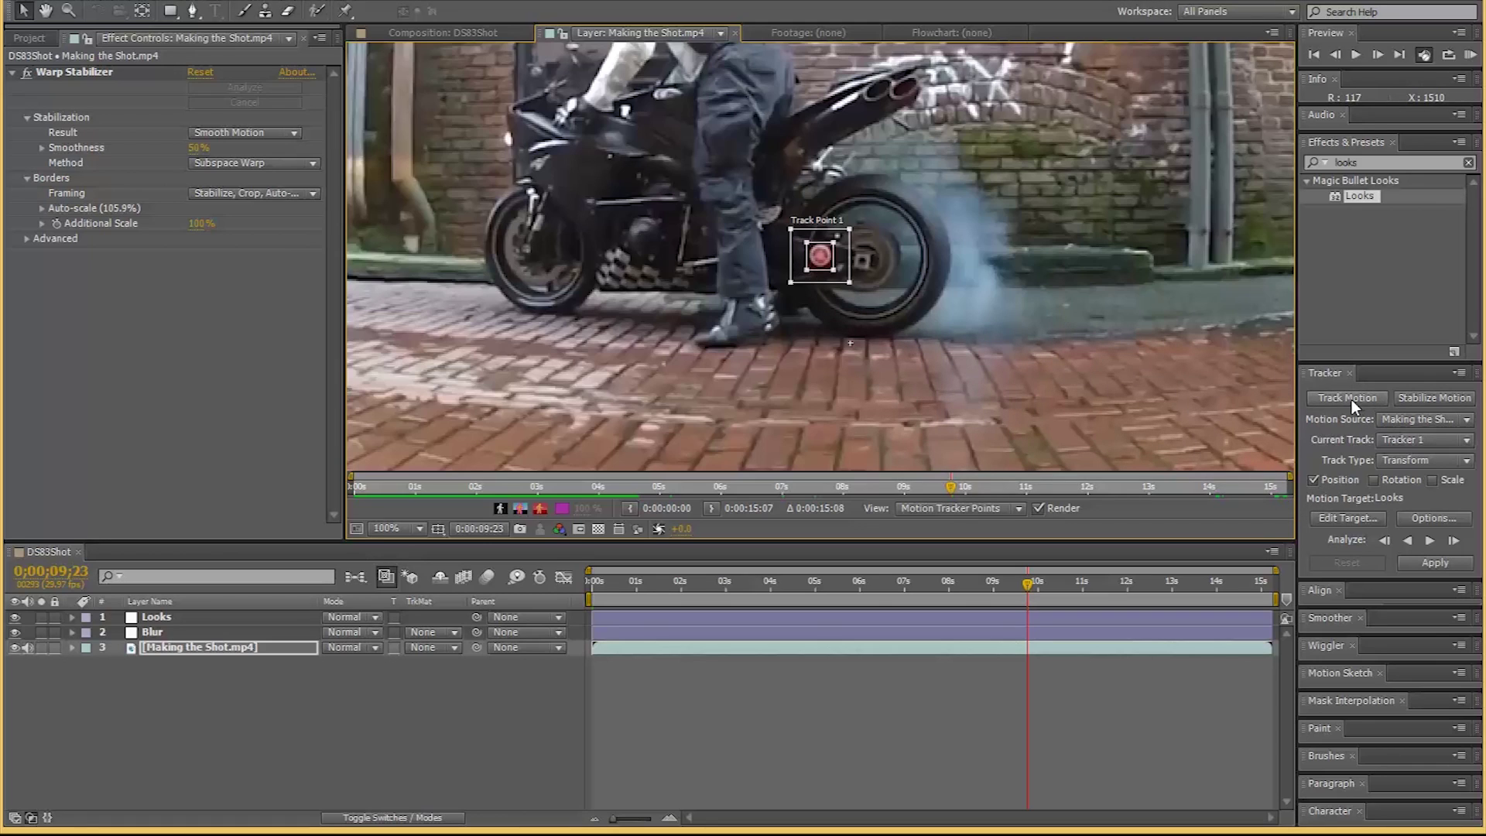
Analyze the track forward, then return to the DS83Shot composition at 0;00;03;29.
left_click(1431, 541)
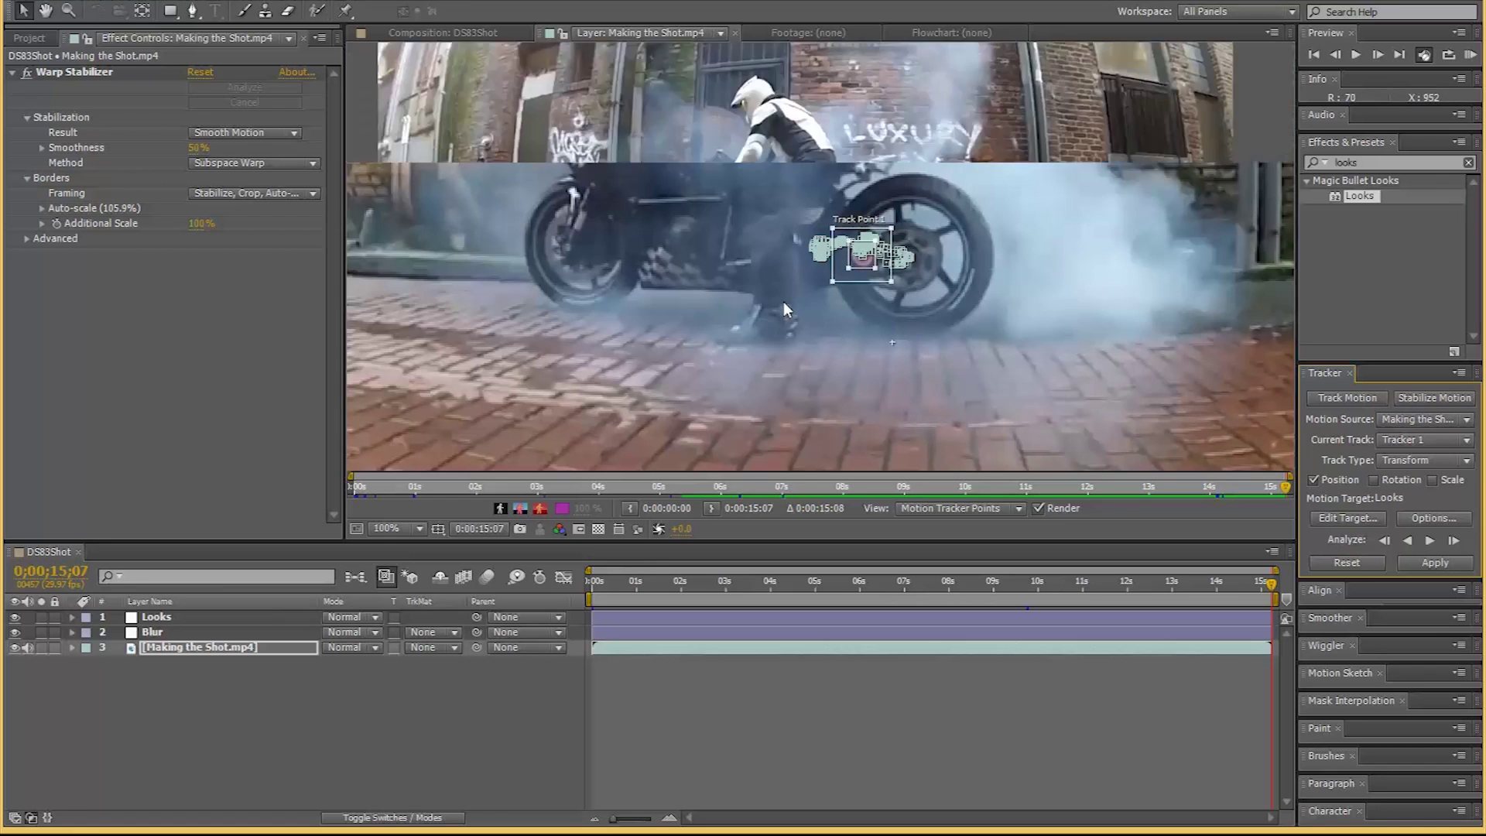
key("comma")
key("comma")
key("comma")
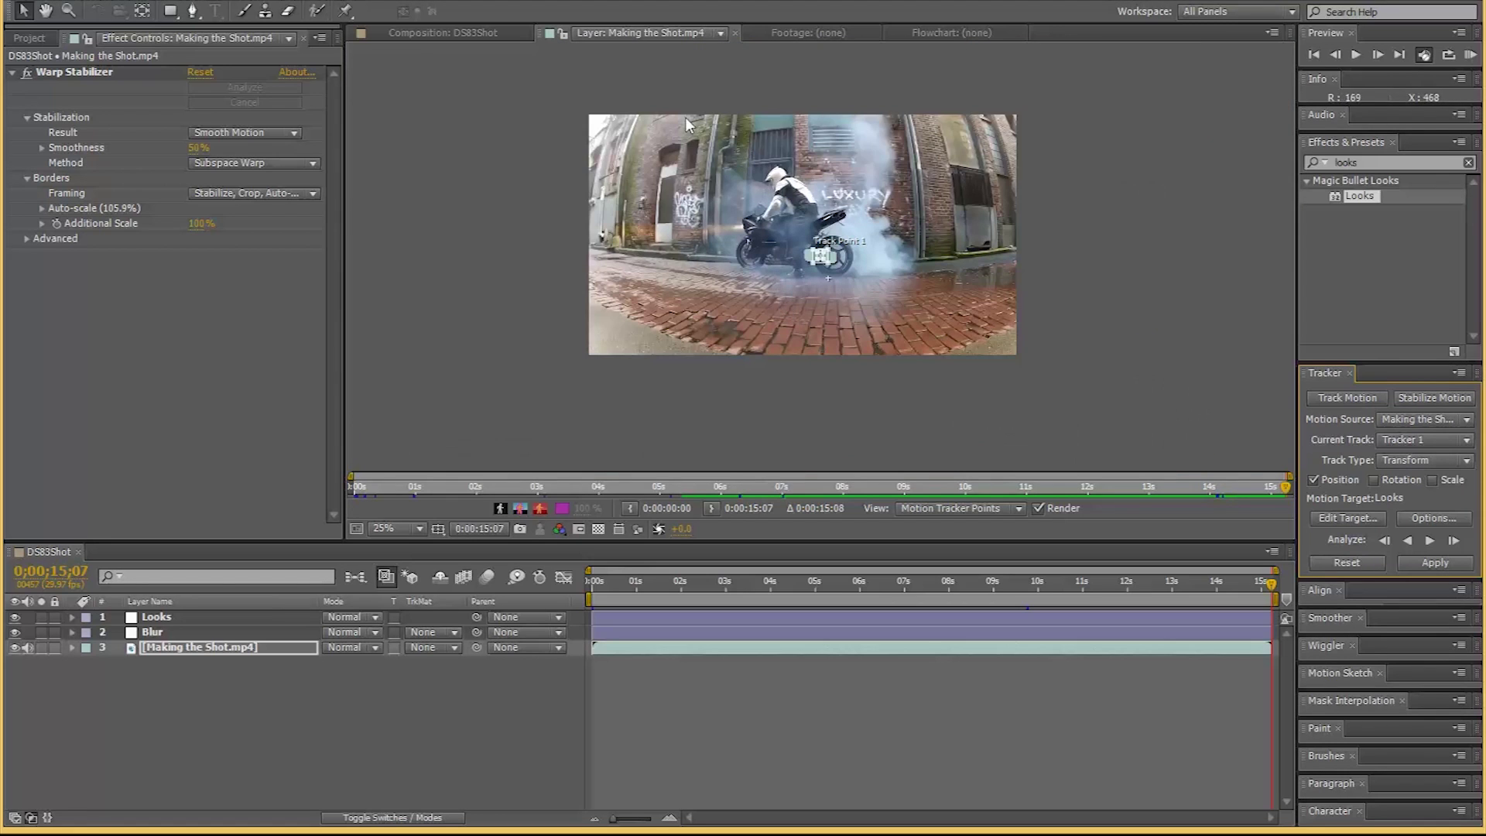
key("period")
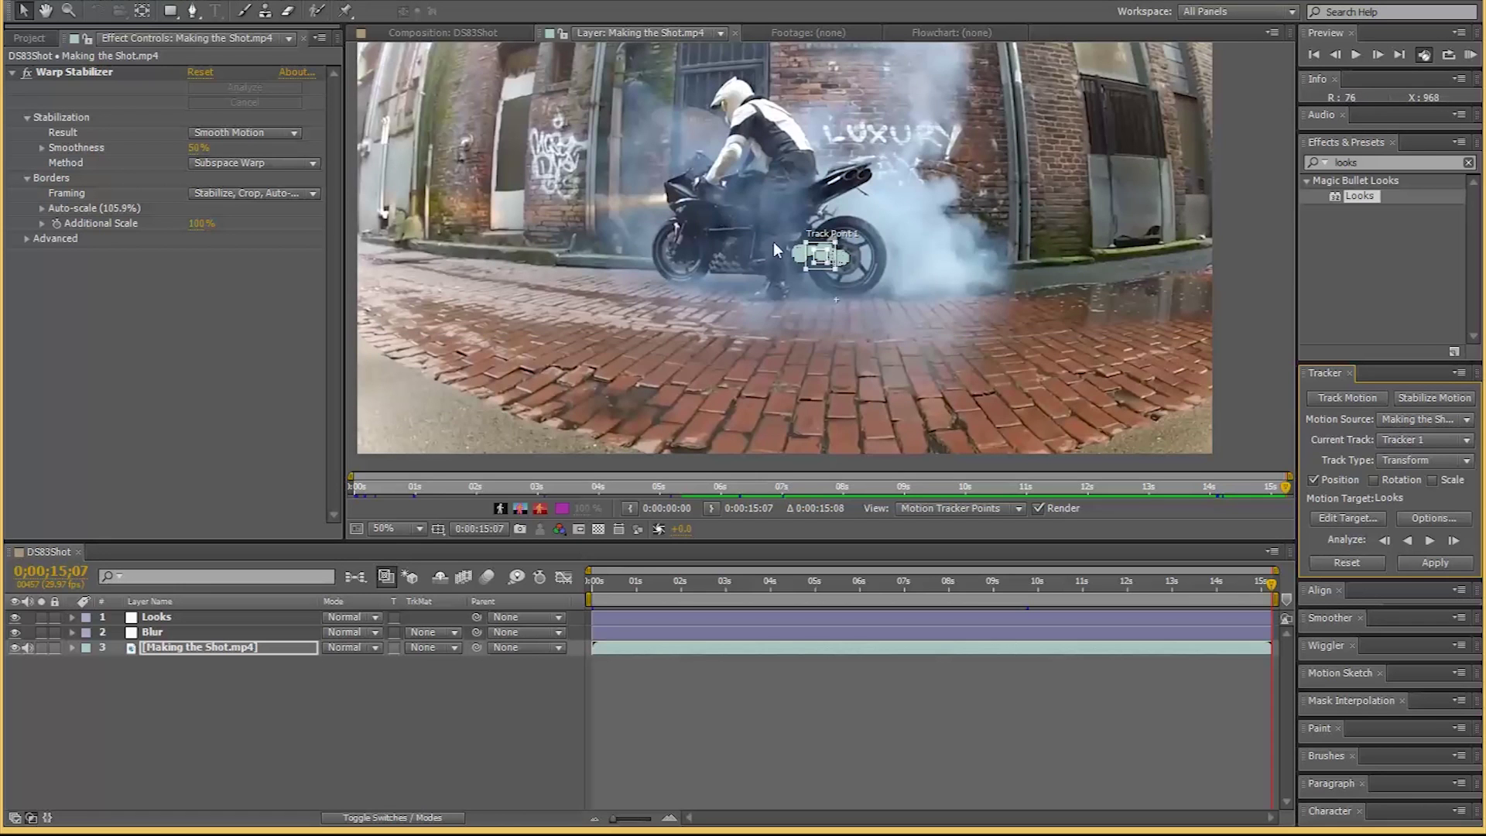
scroll(773, 241, "up", 4)
scroll(774, 241, "down", 7)
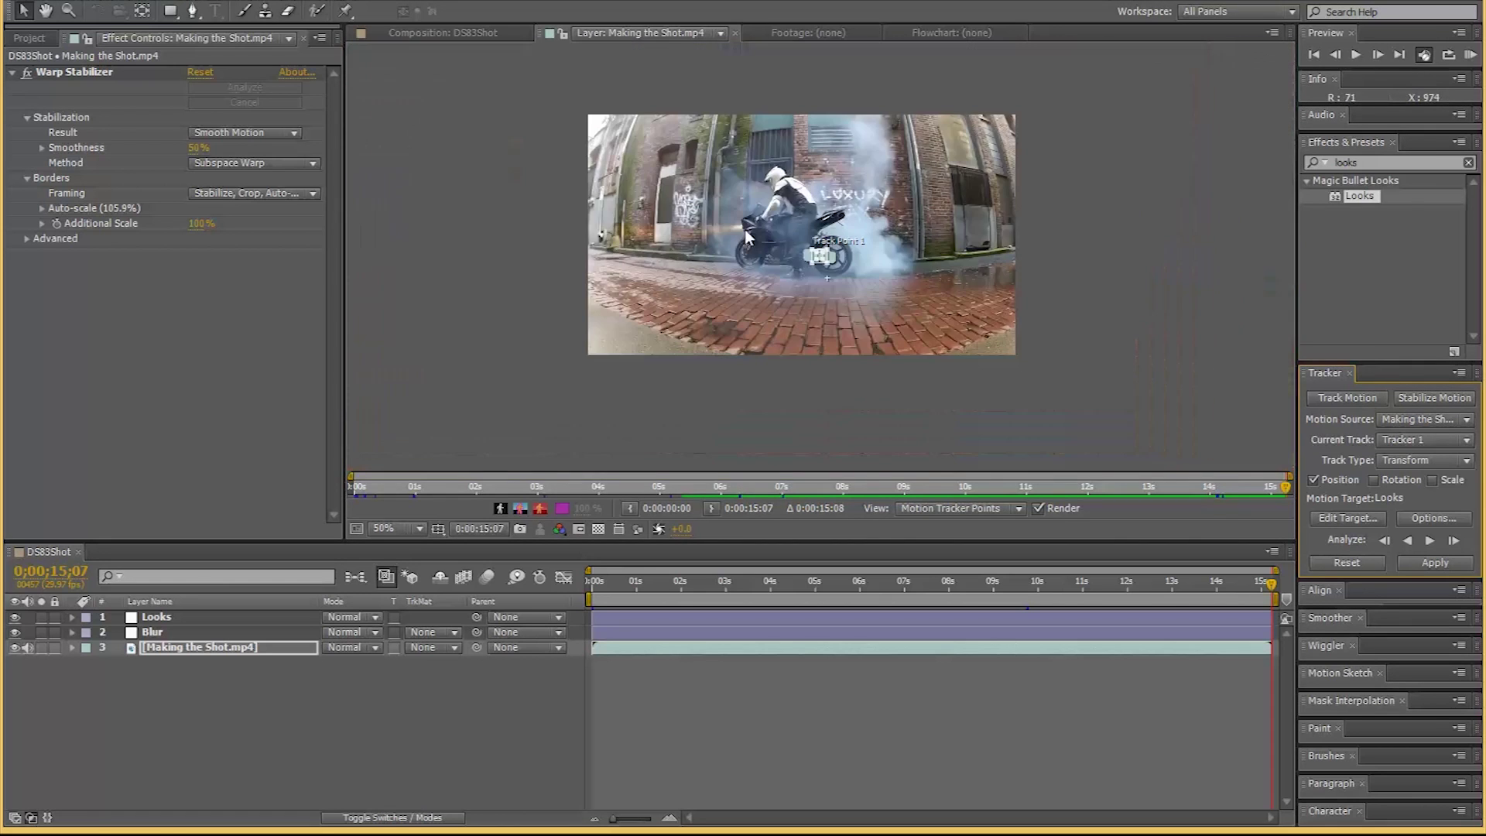
left_click(443, 33)
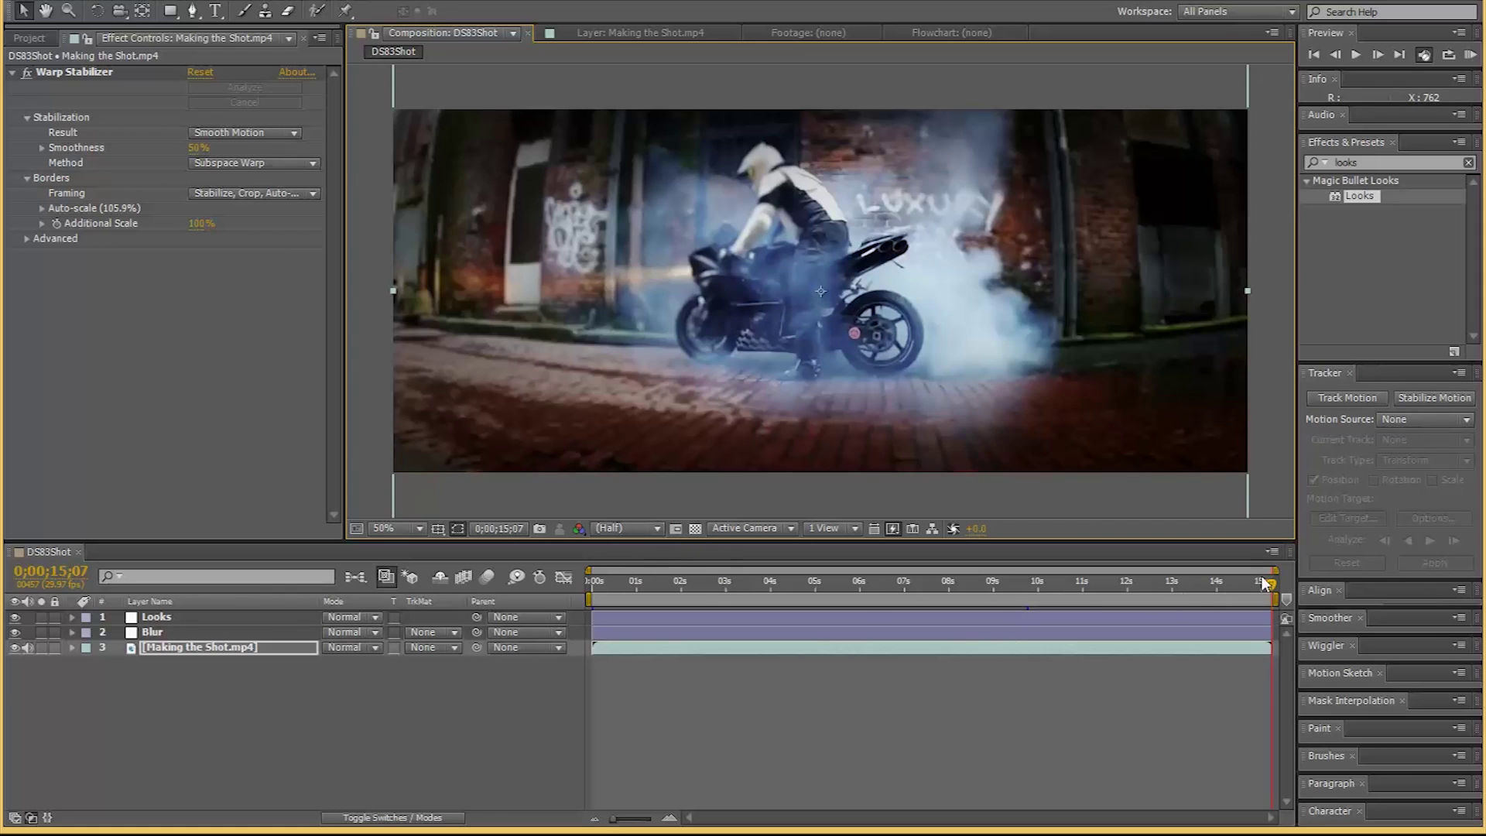
left_click_drag(1266, 582, 770, 582)
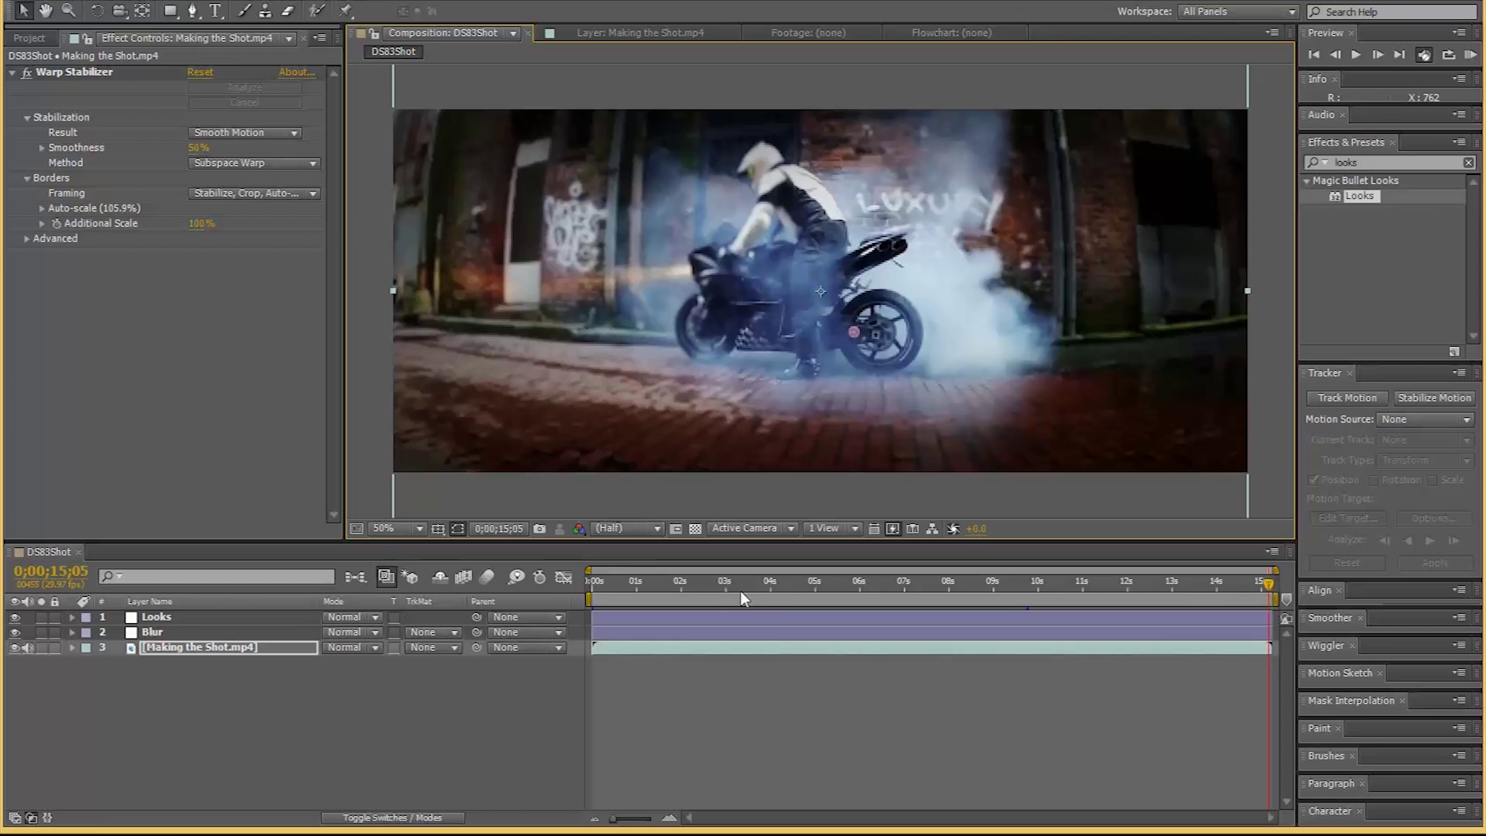
At frame 0, select the Blur layer and set the tracker's Motion Source to Making the Shot.mp4.
left_click(593, 581)
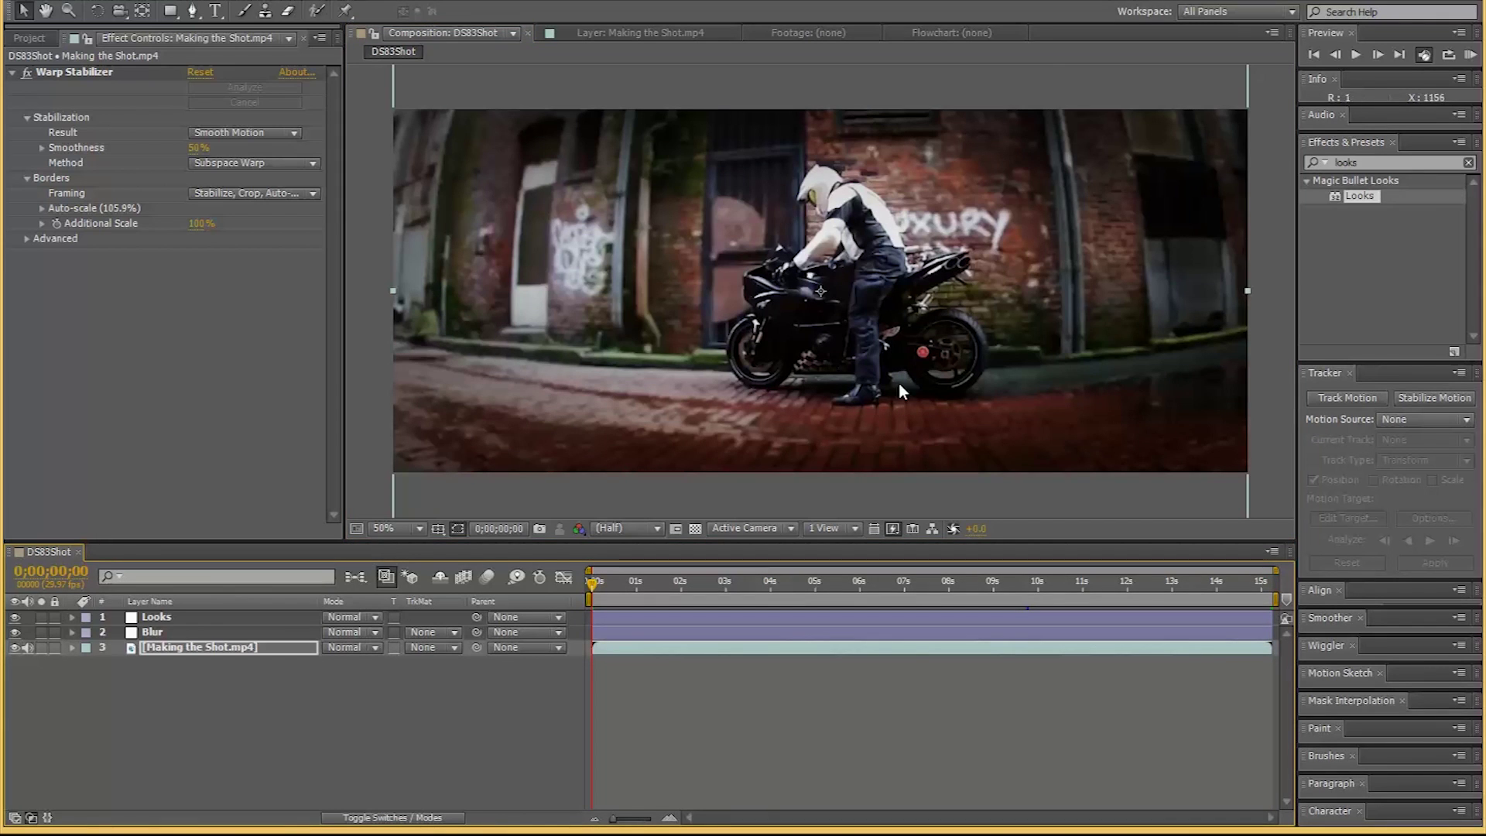
left_click(72, 633)
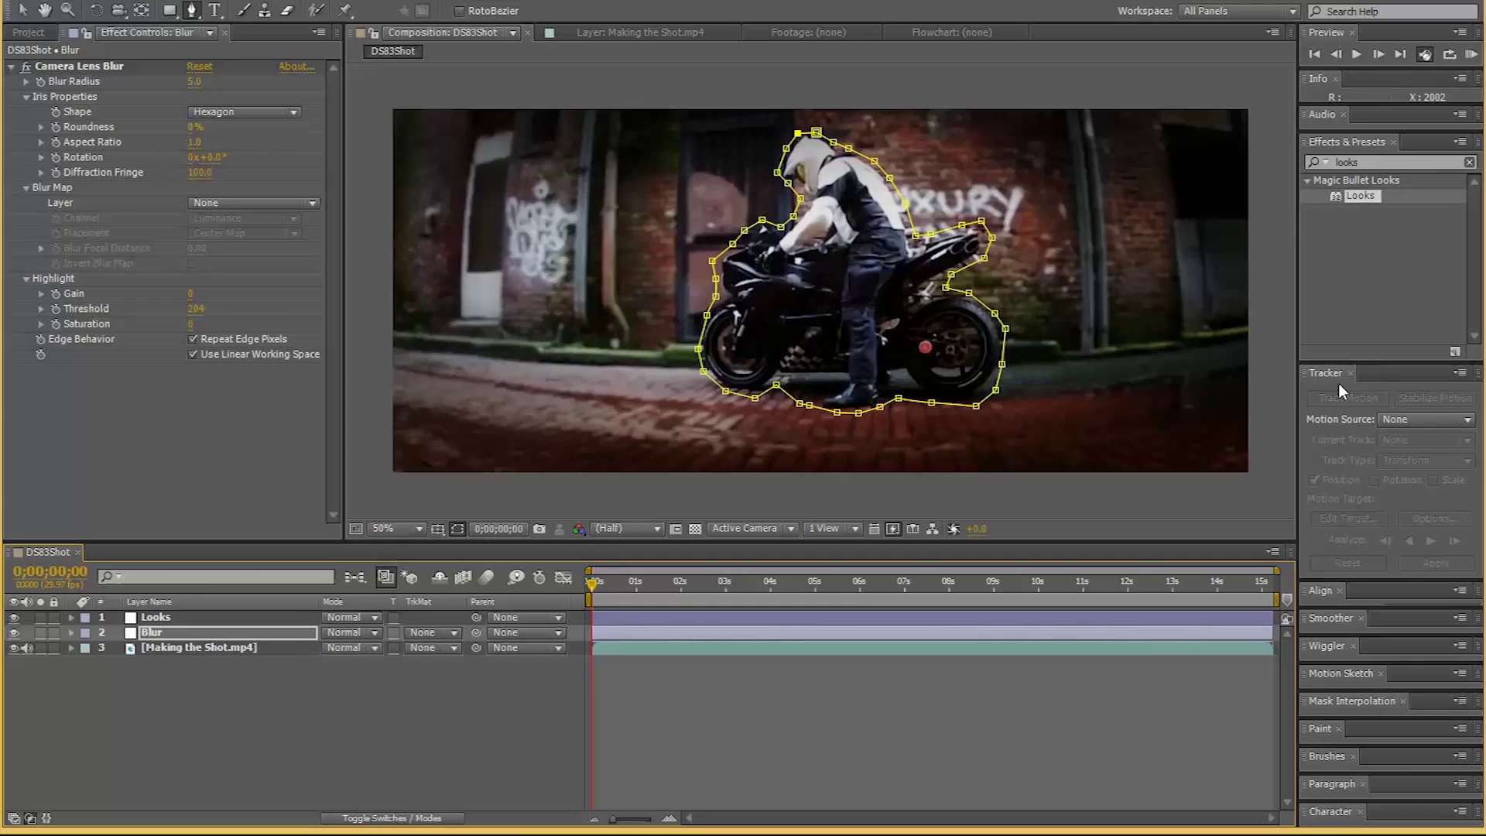
left_click(1429, 418)
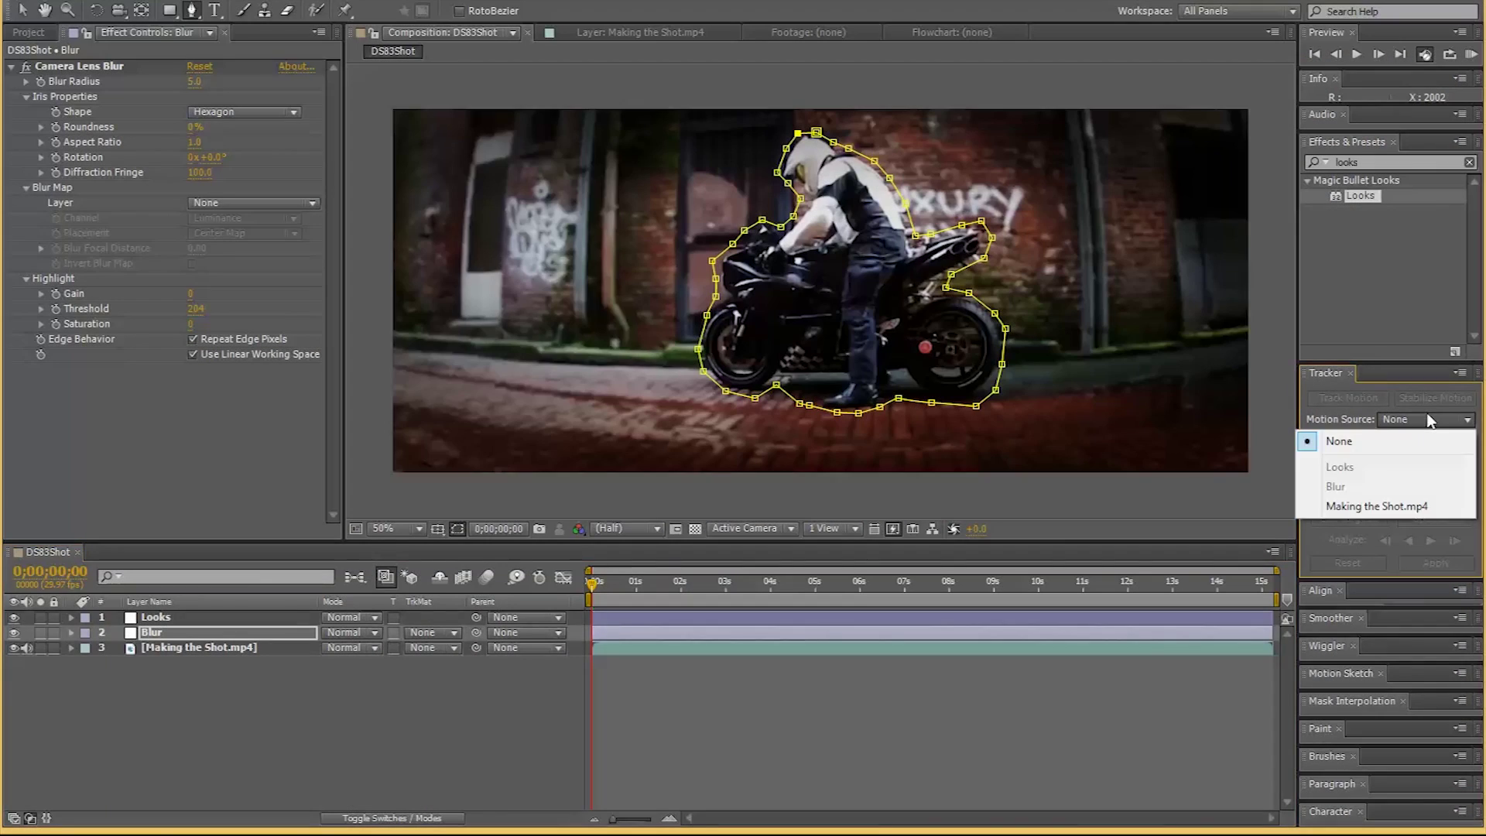
left_click(1376, 506)
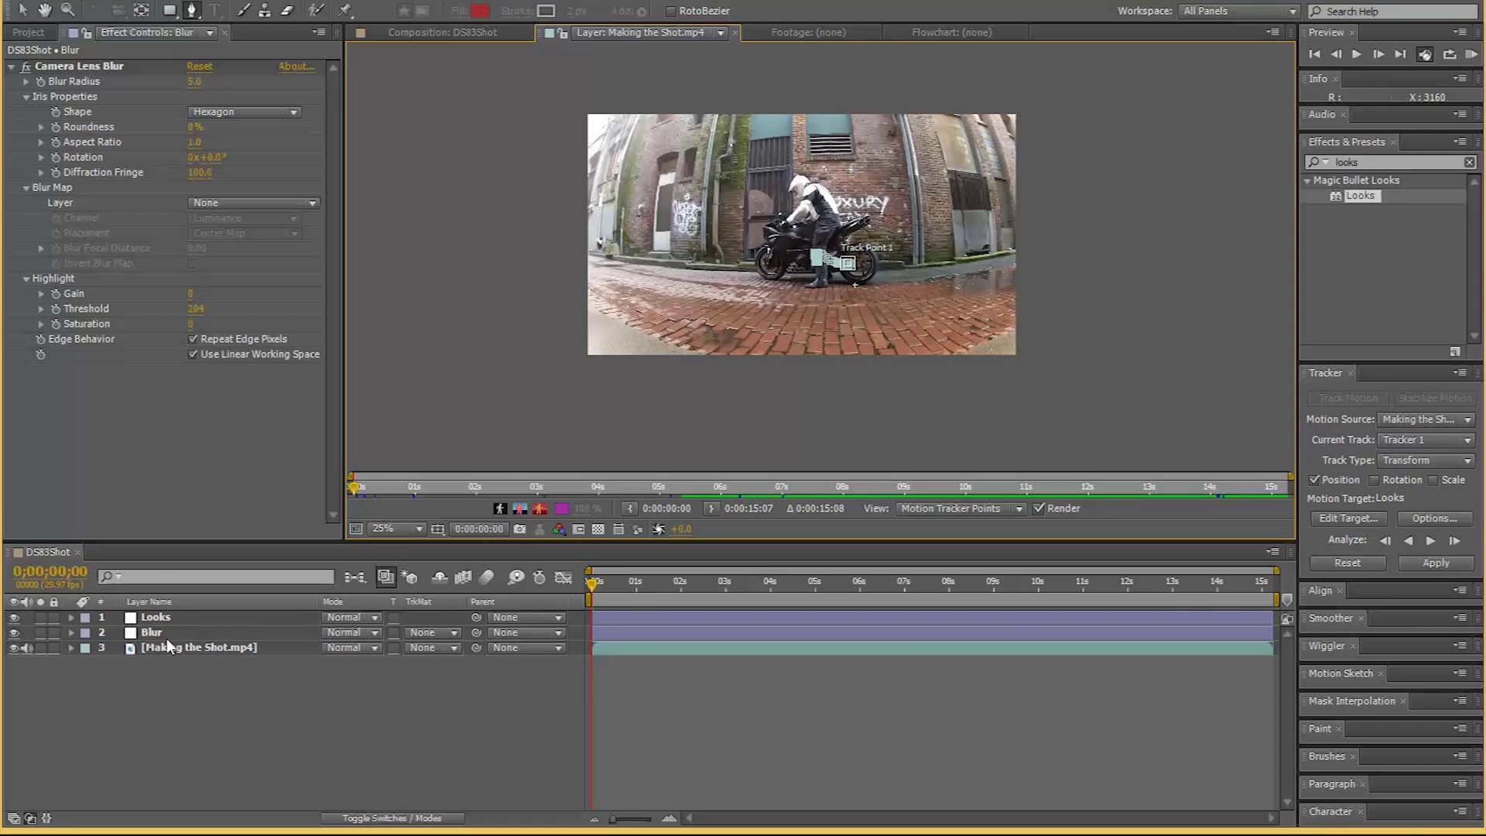
Set the tracker target to the Blur layer and apply the tracked motion in X and Y.
left_click(1373, 518)
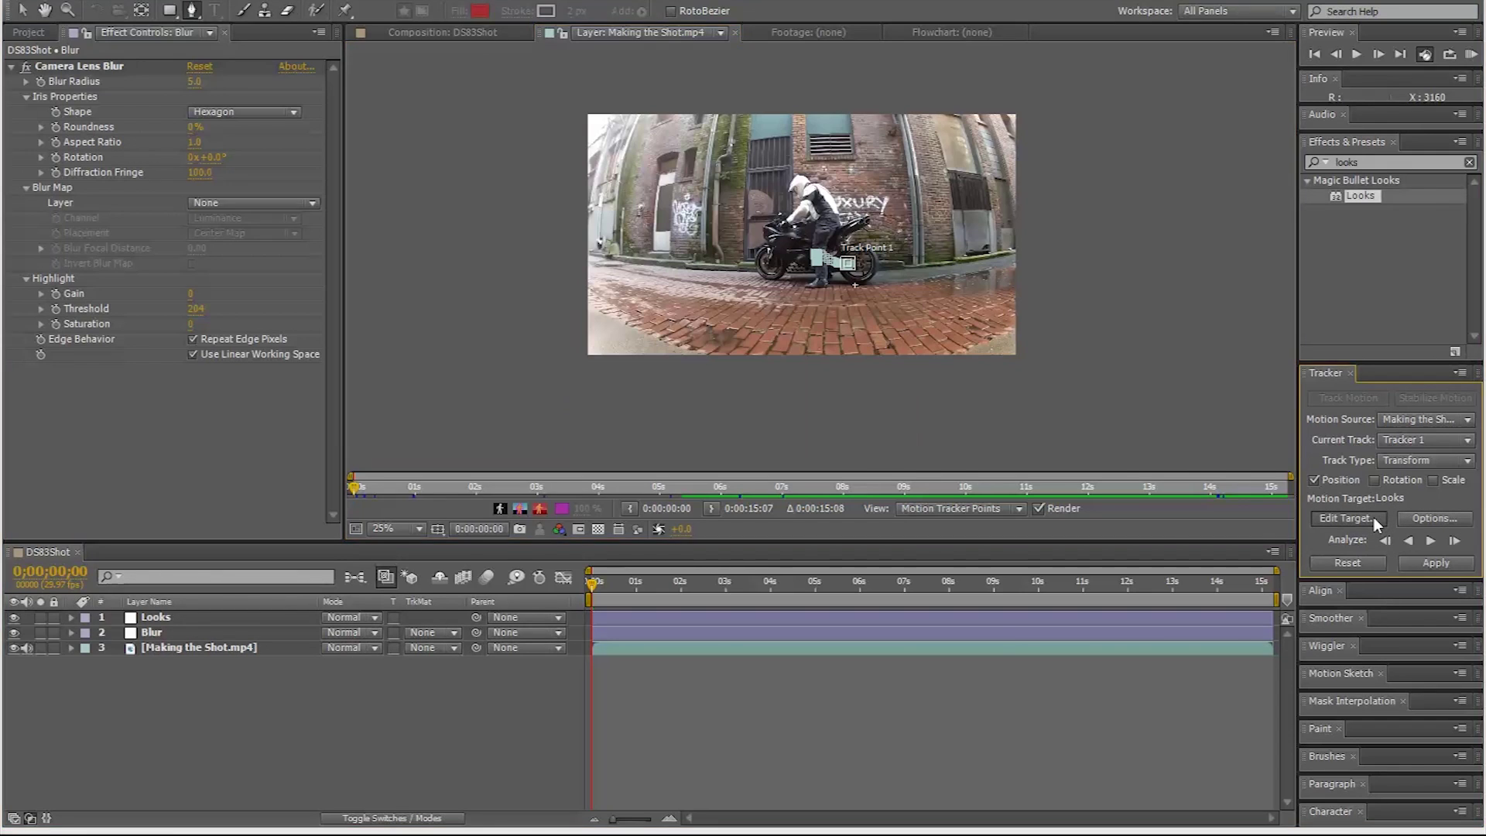
left_click(746, 379)
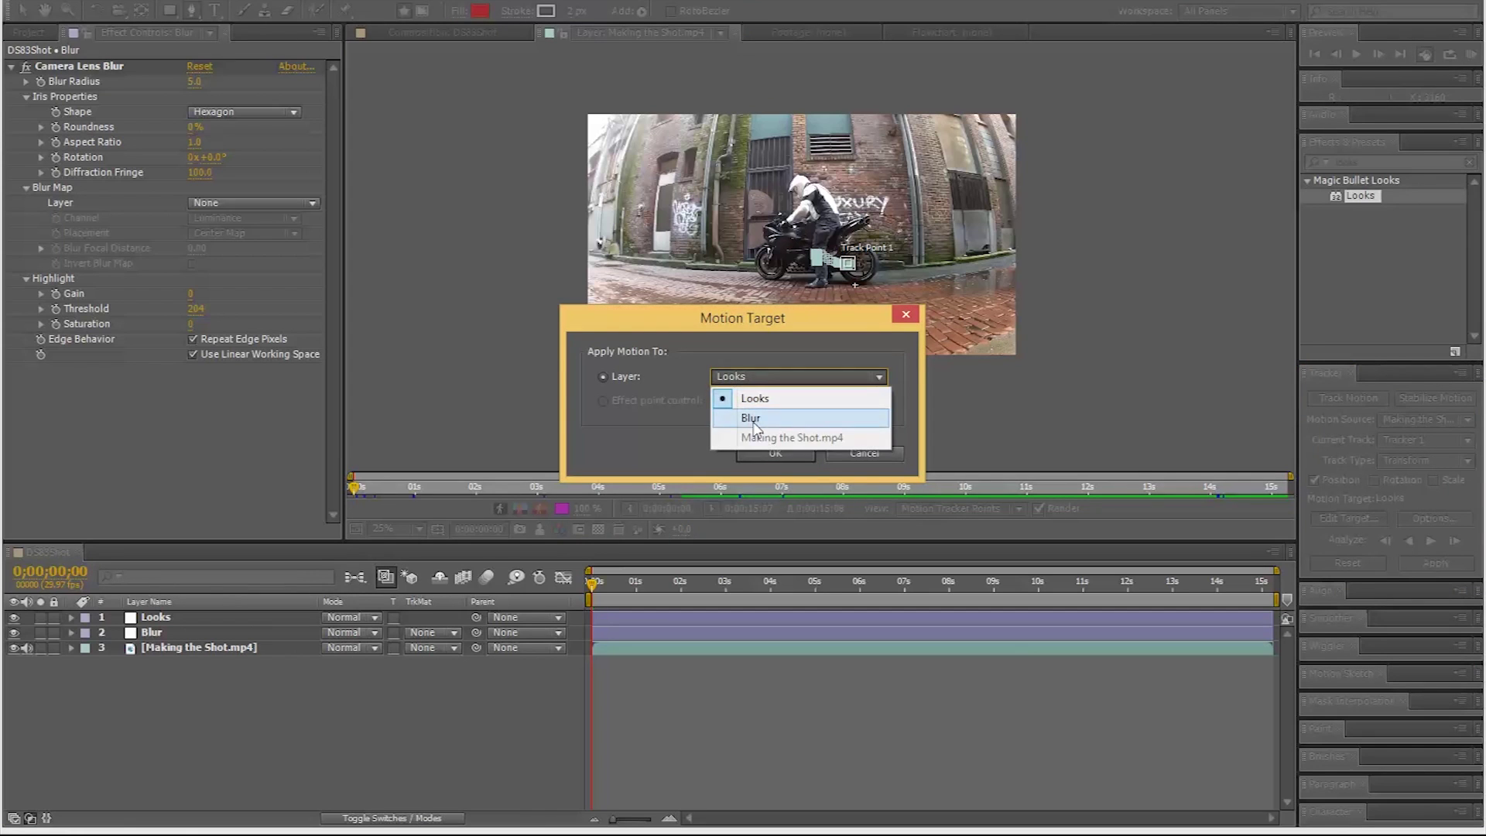
left_click(751, 418)
left_click(779, 449)
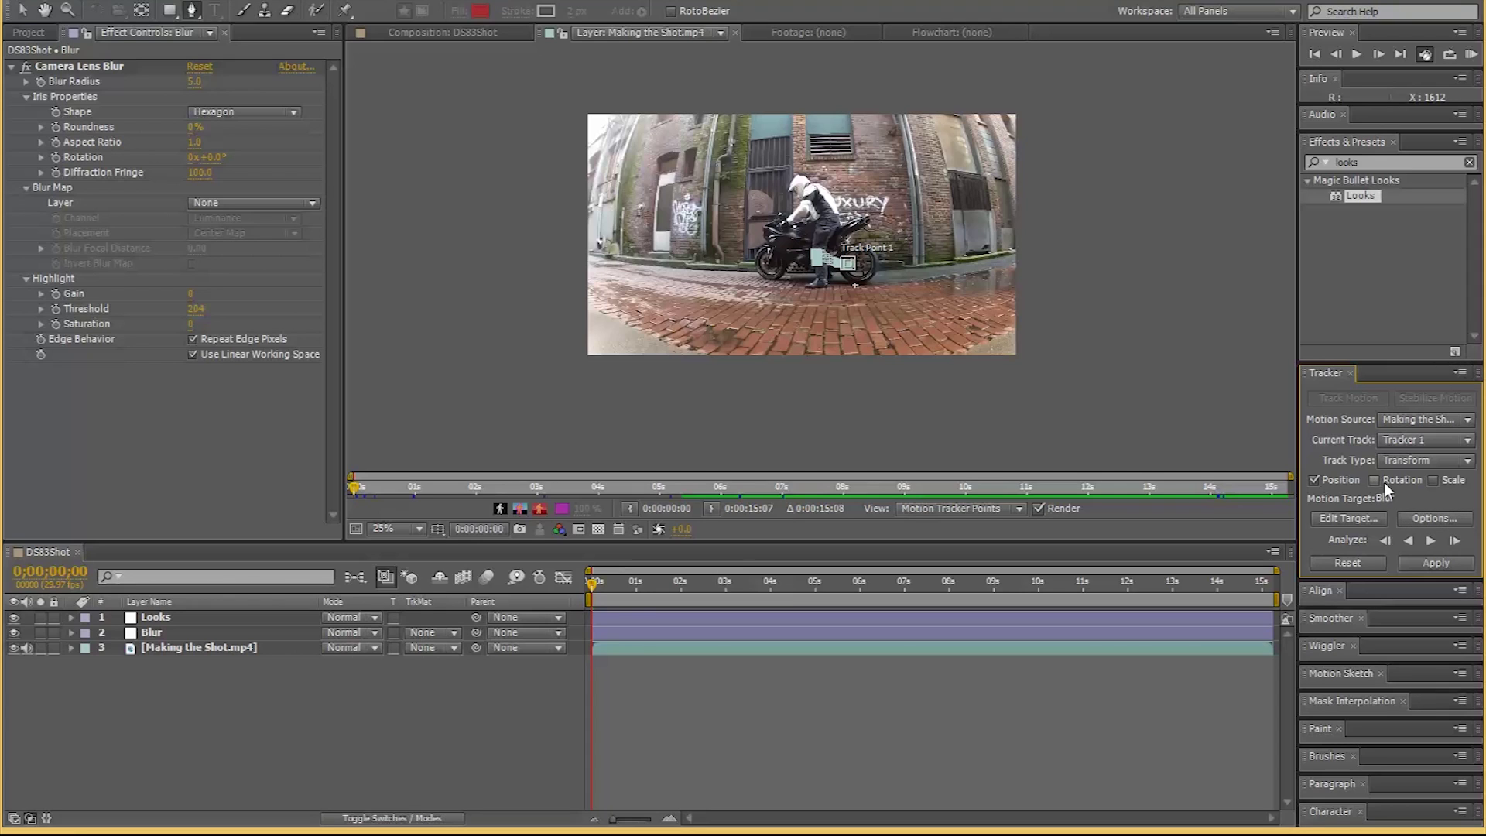
left_click(1432, 566)
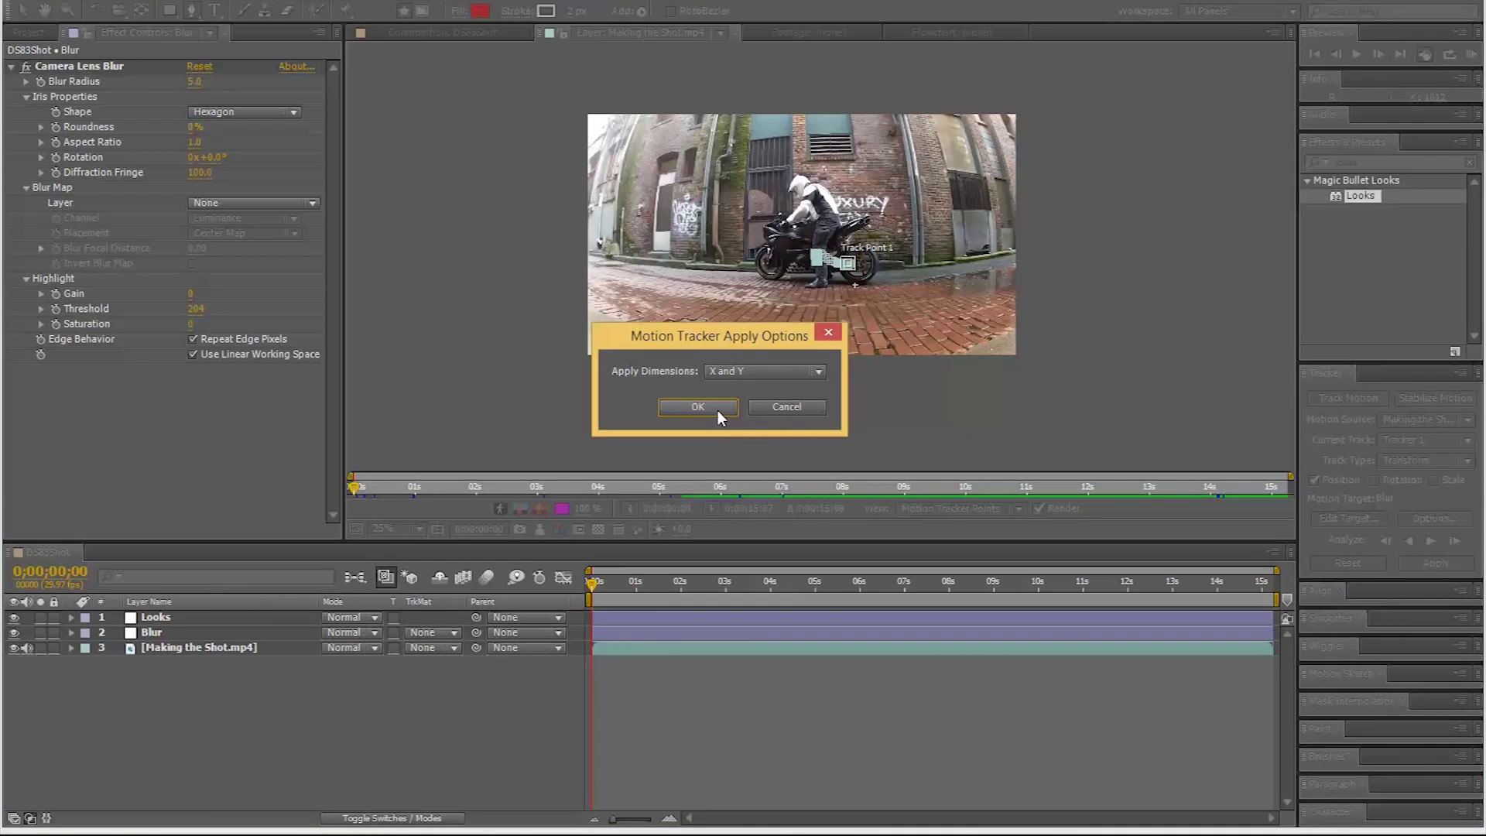
left_click(698, 408)
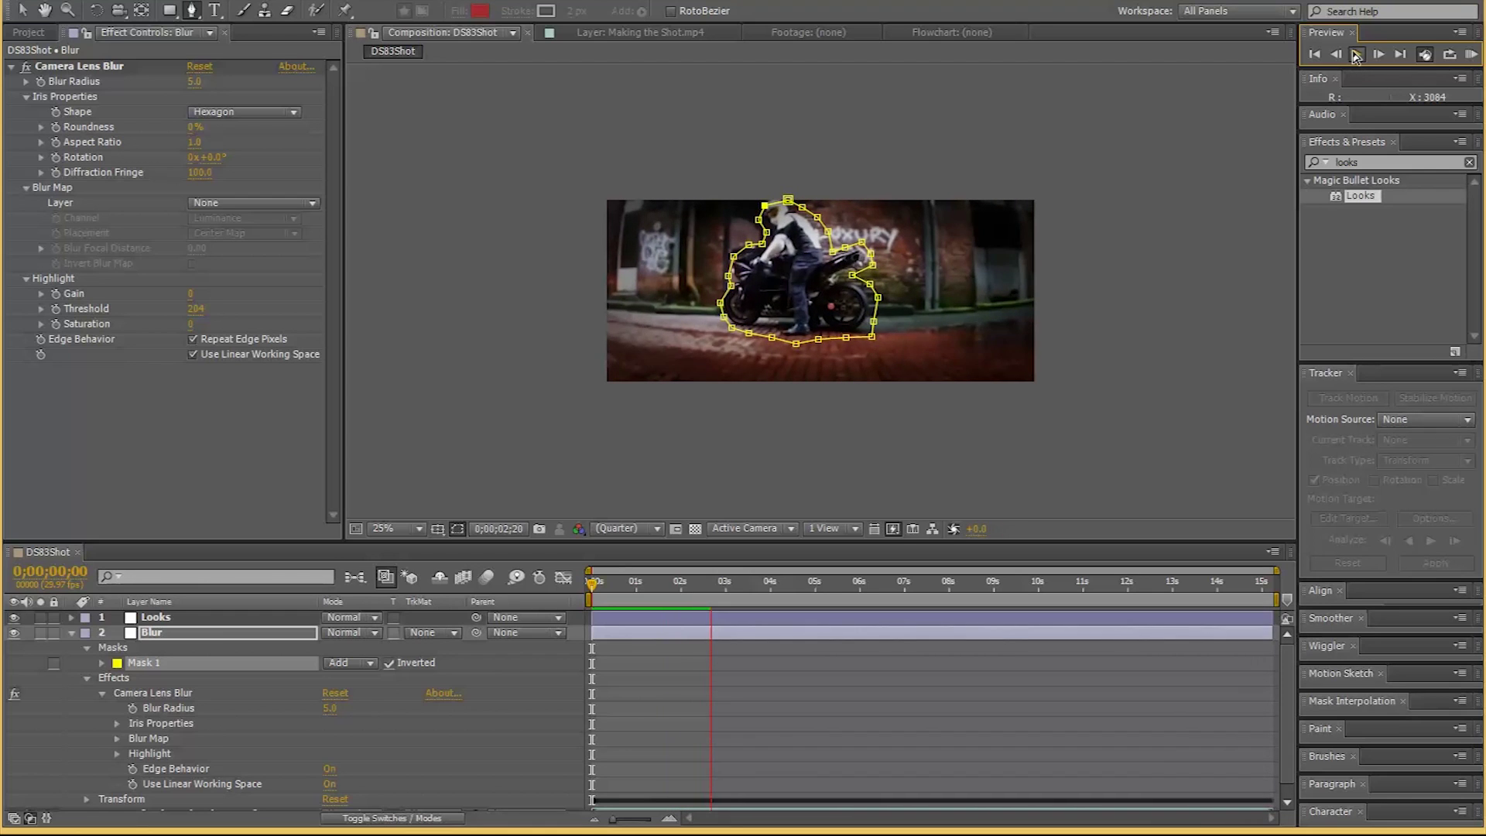
Stop the preview at 02;25 after seeing the blur mask follow the rider.
key("space")
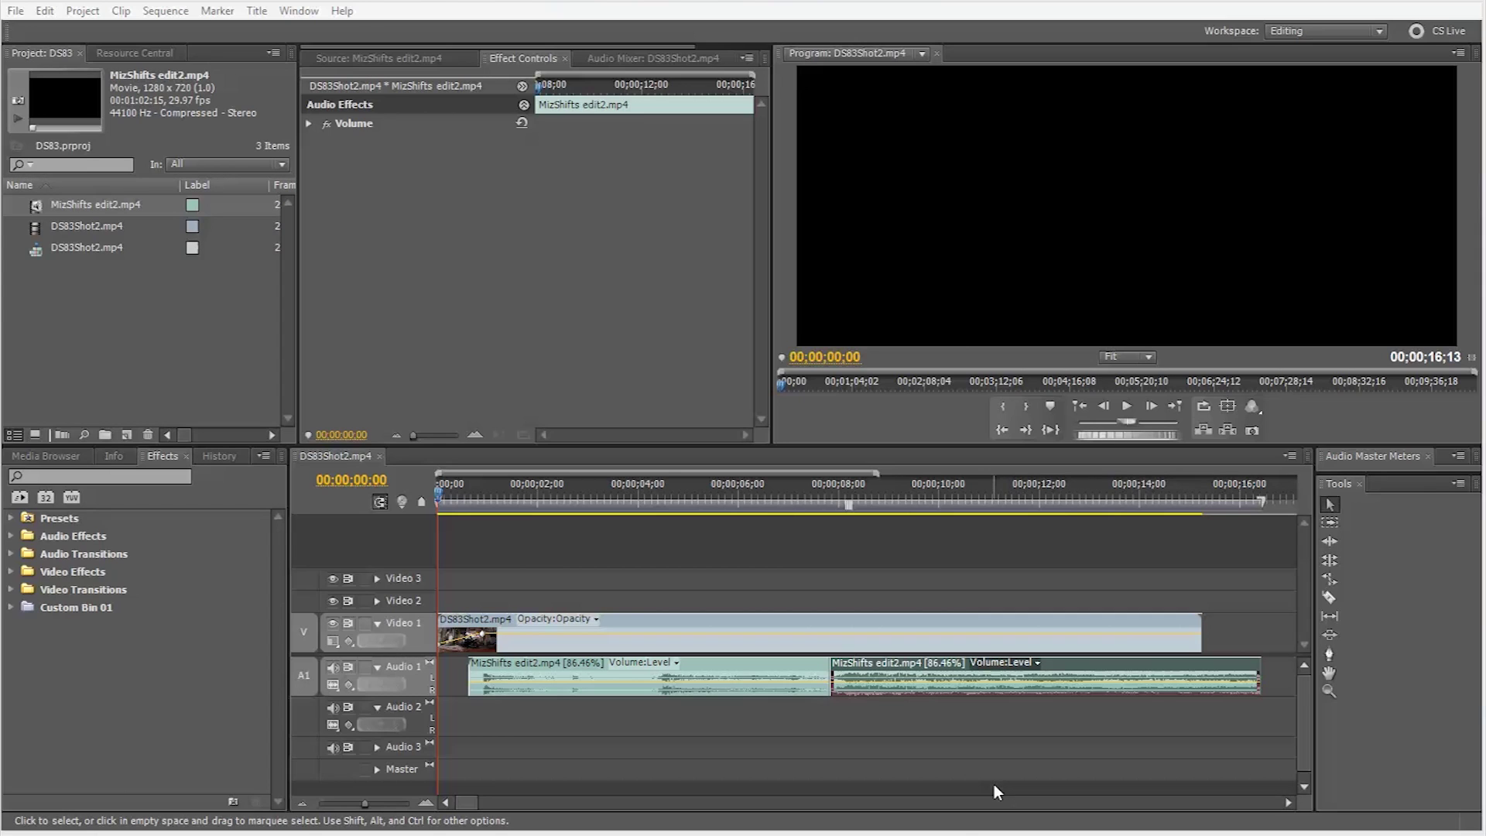
Pick out the rendered DS83Shot2.mp4 clip and view it in the Source monitor.
left_click(55, 207)
left_click(54, 221)
left_click(54, 224)
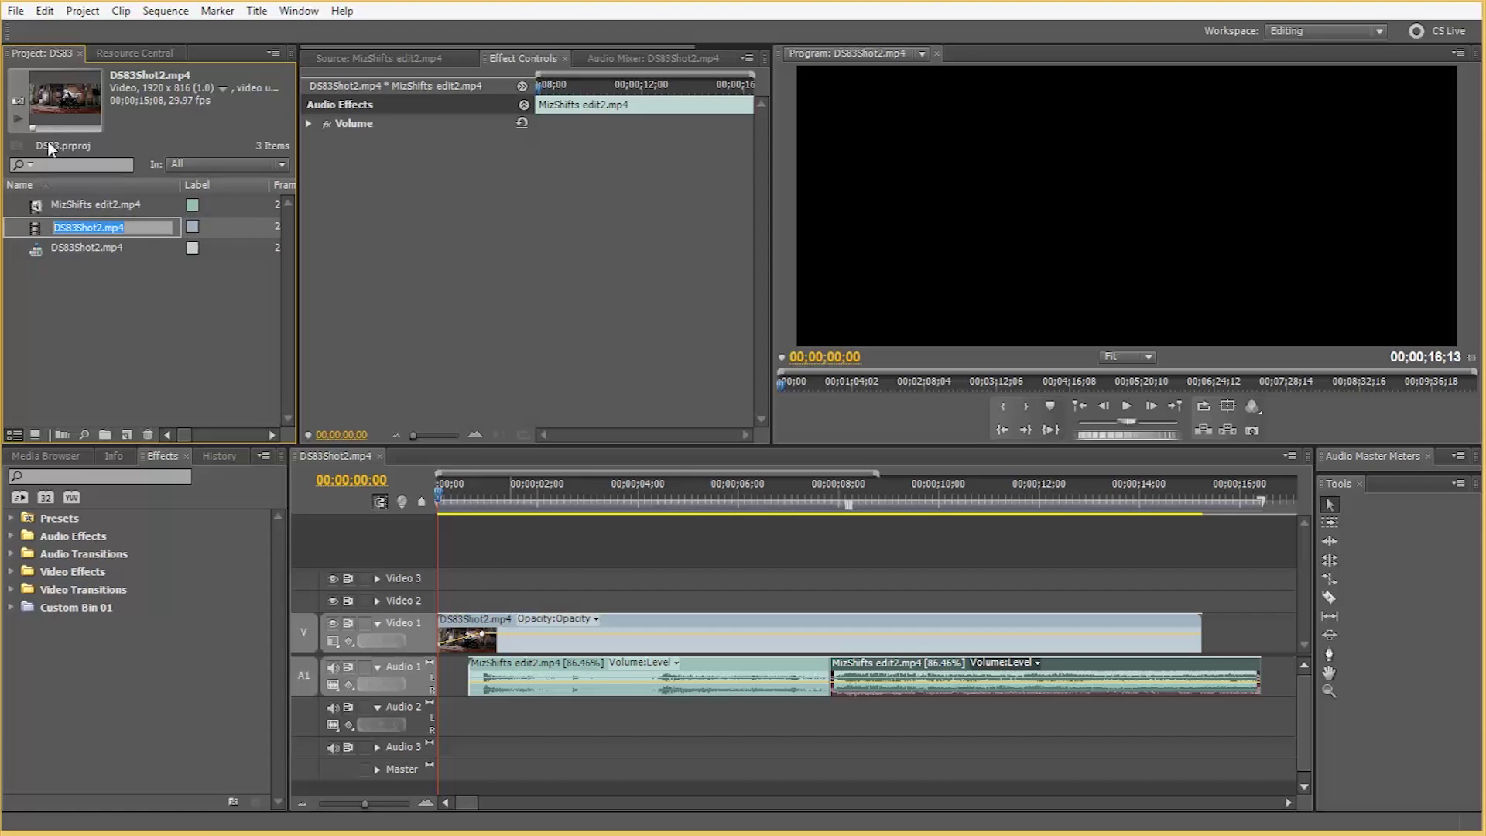
double_click(34, 230)
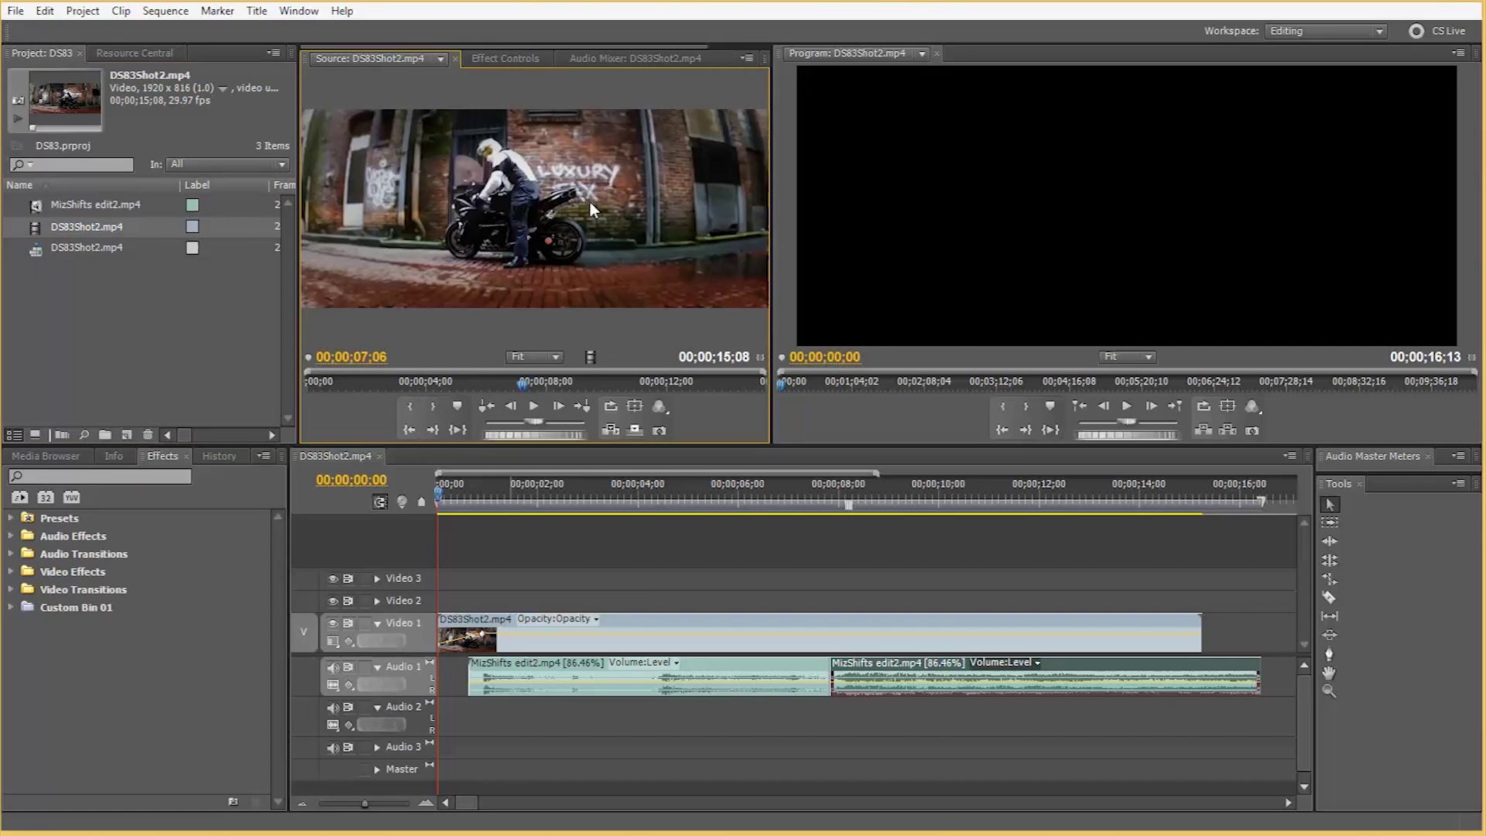
Check the DS83Shot2 sequence and MizShifts edit2.mp4 music in the Project panel, then focus the timeline.
left_click(36, 248)
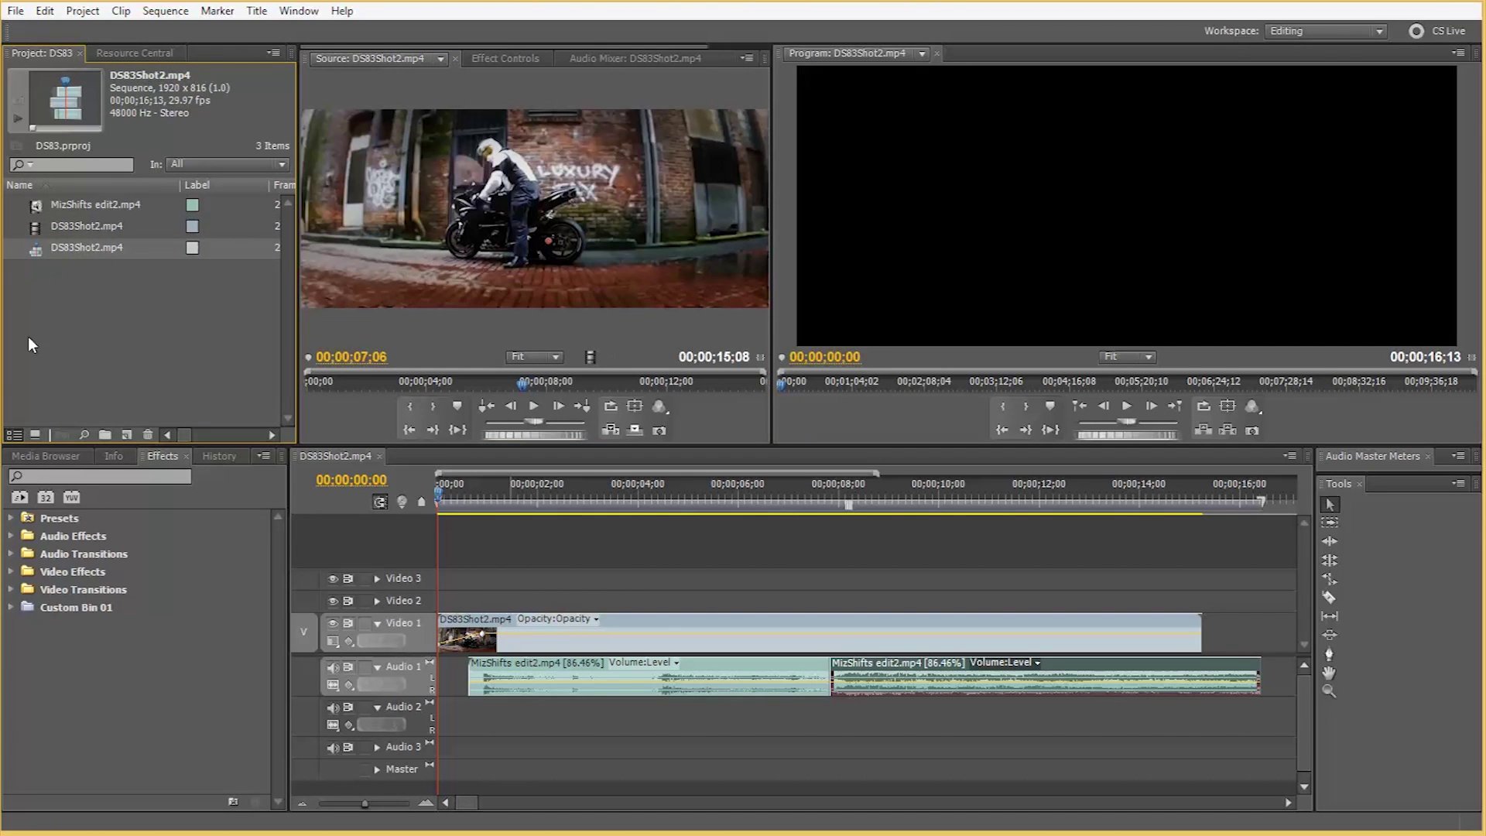
left_click(39, 224)
left_click(39, 250)
left_click(40, 226)
left_click(42, 203)
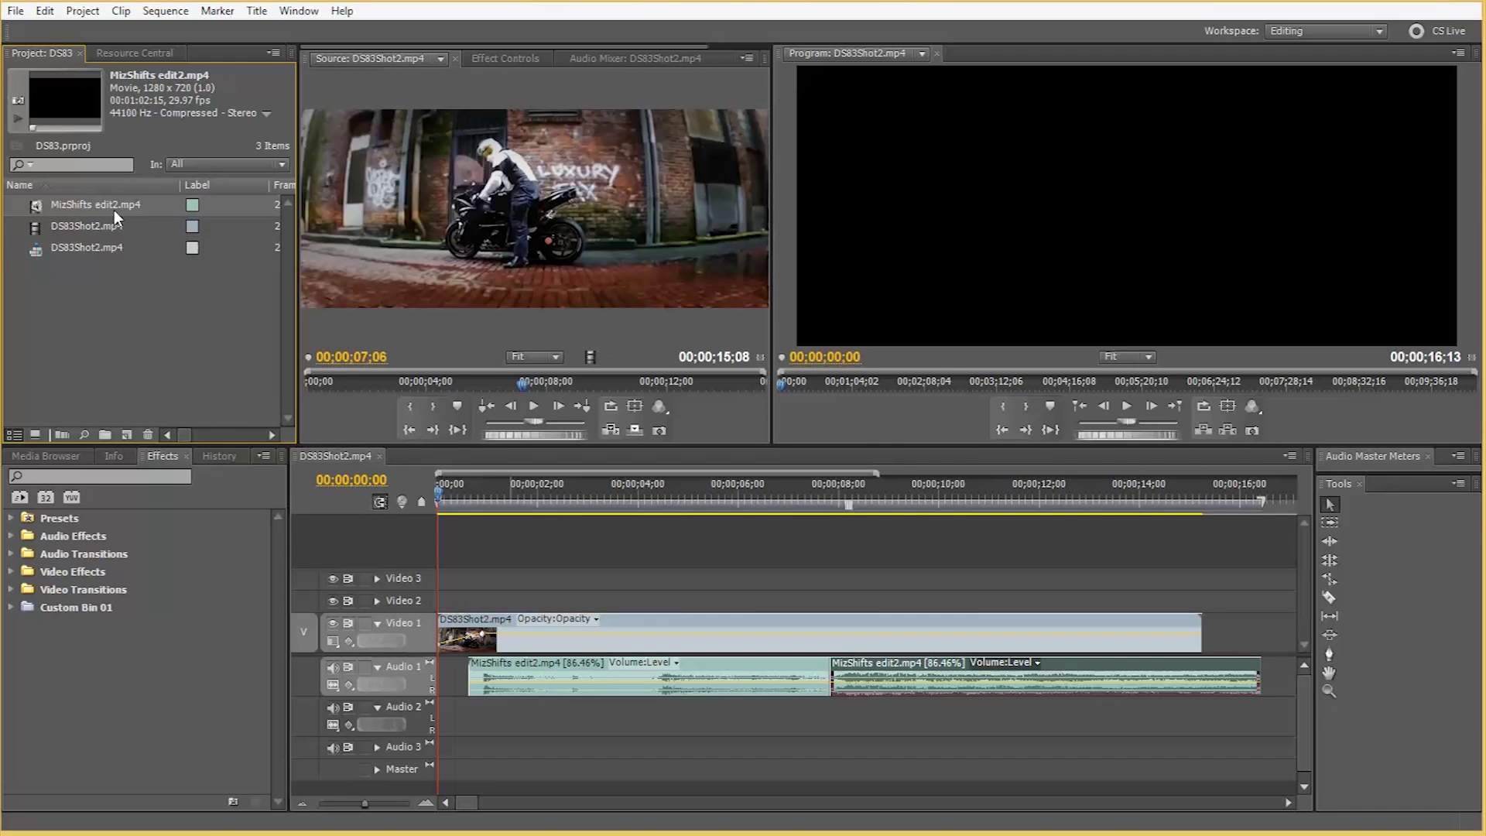
left_click(96, 286)
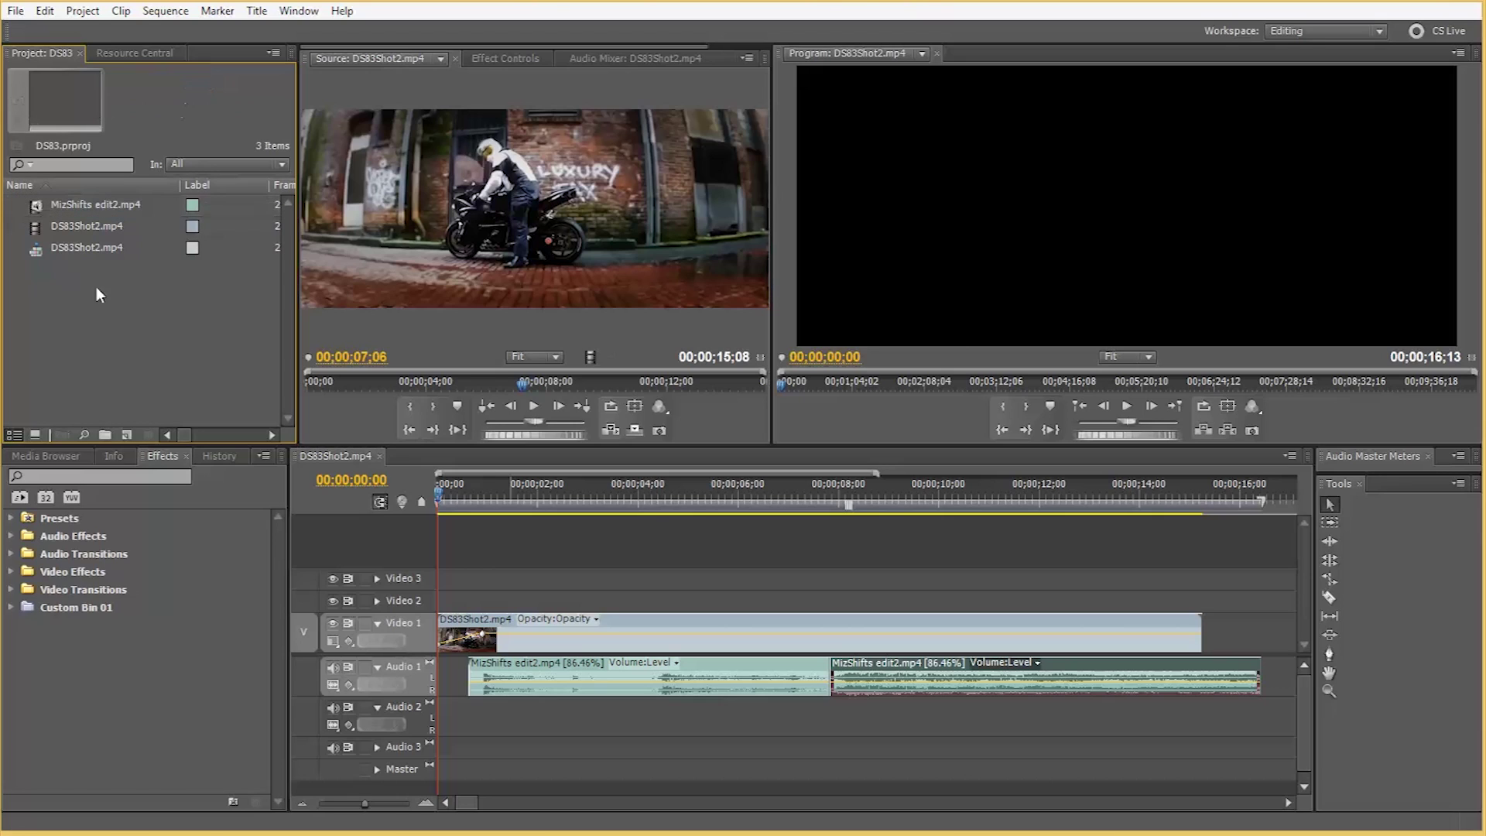
left_click(31, 212)
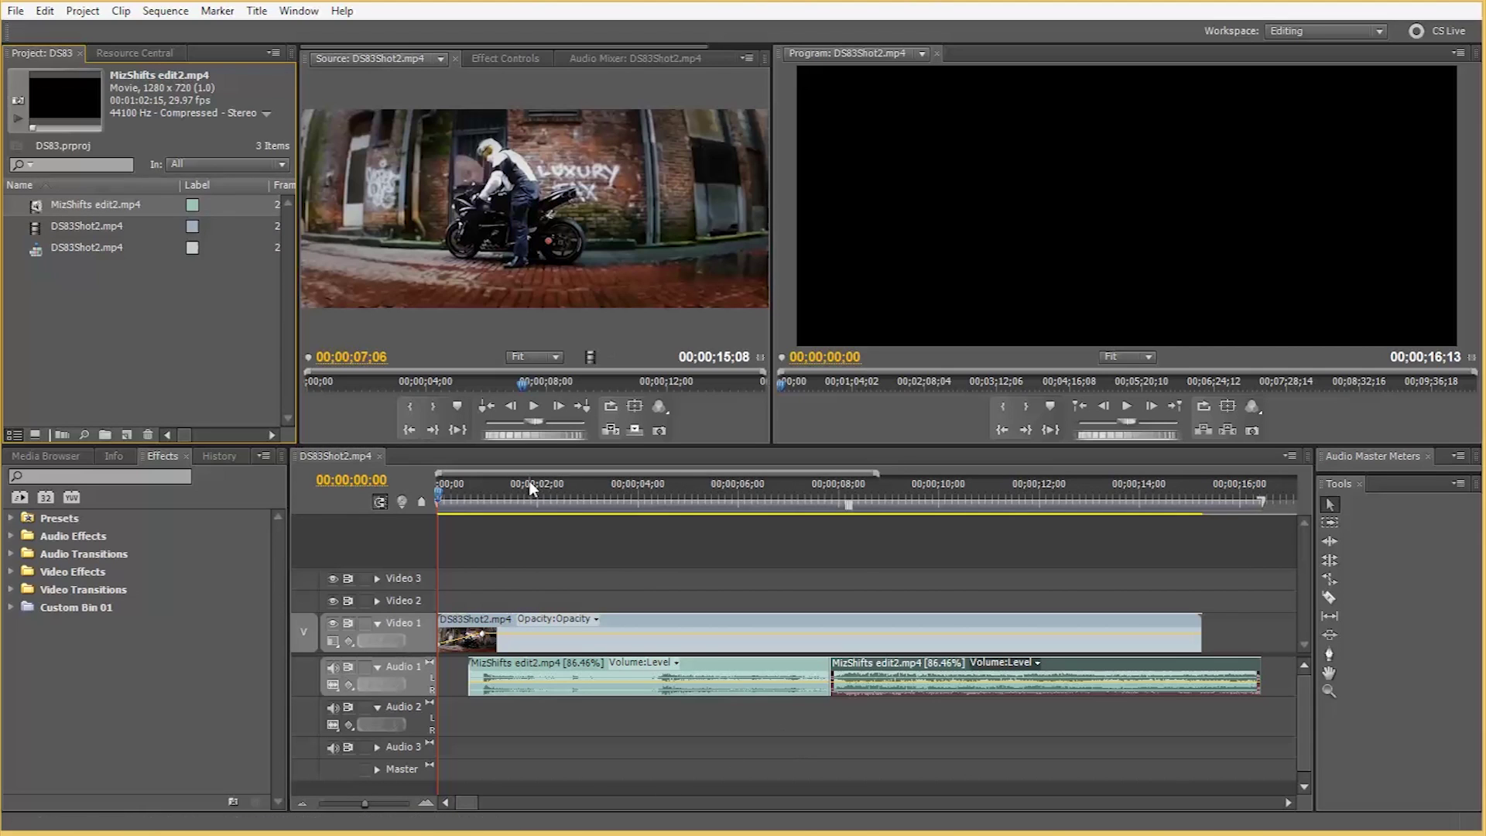
left_click(356, 485)
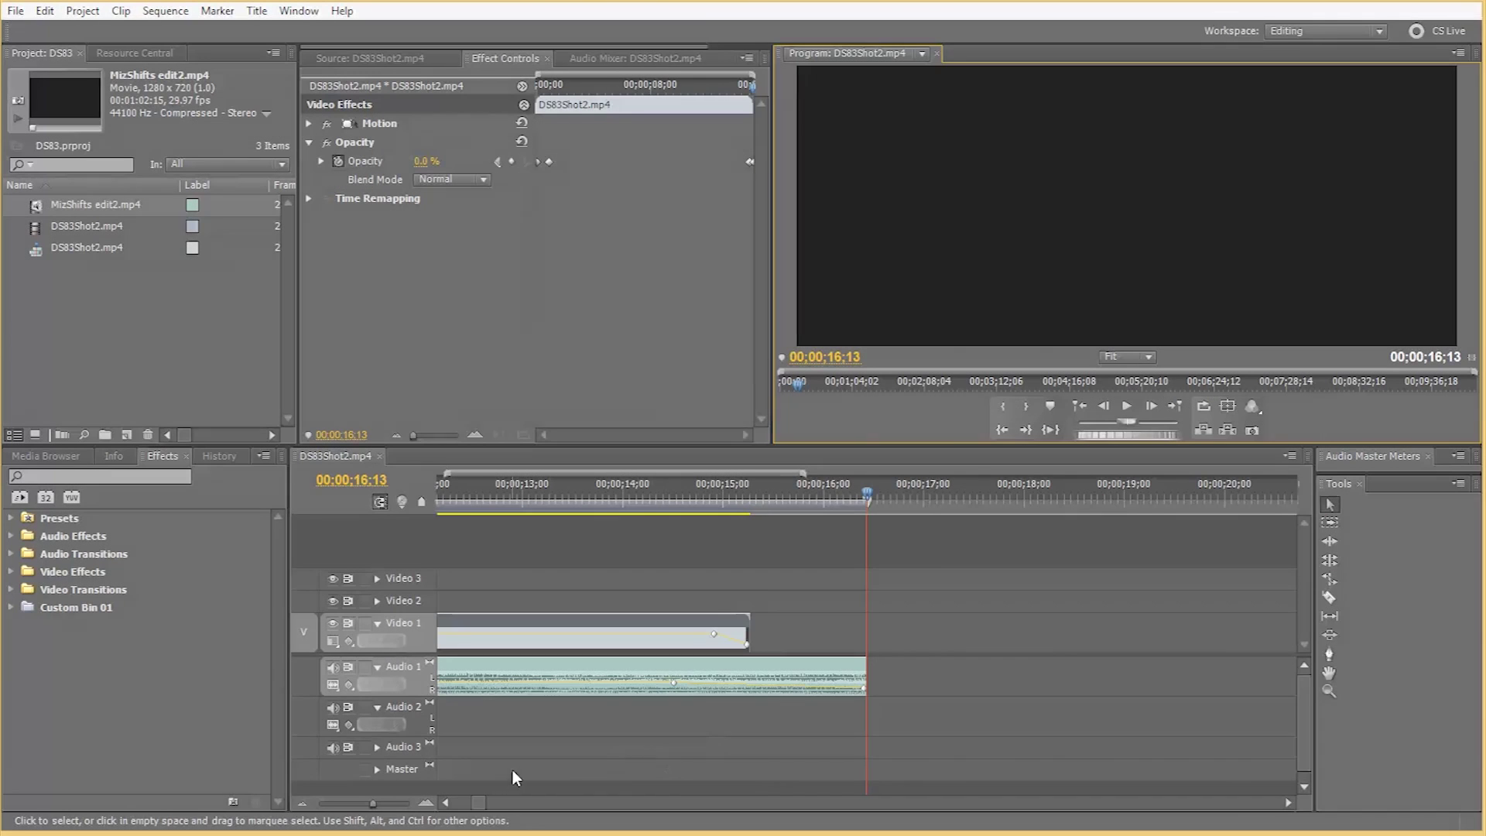
Zoom the timeline out to fit the whole sequence and return the playhead to 00;00.
key("=")
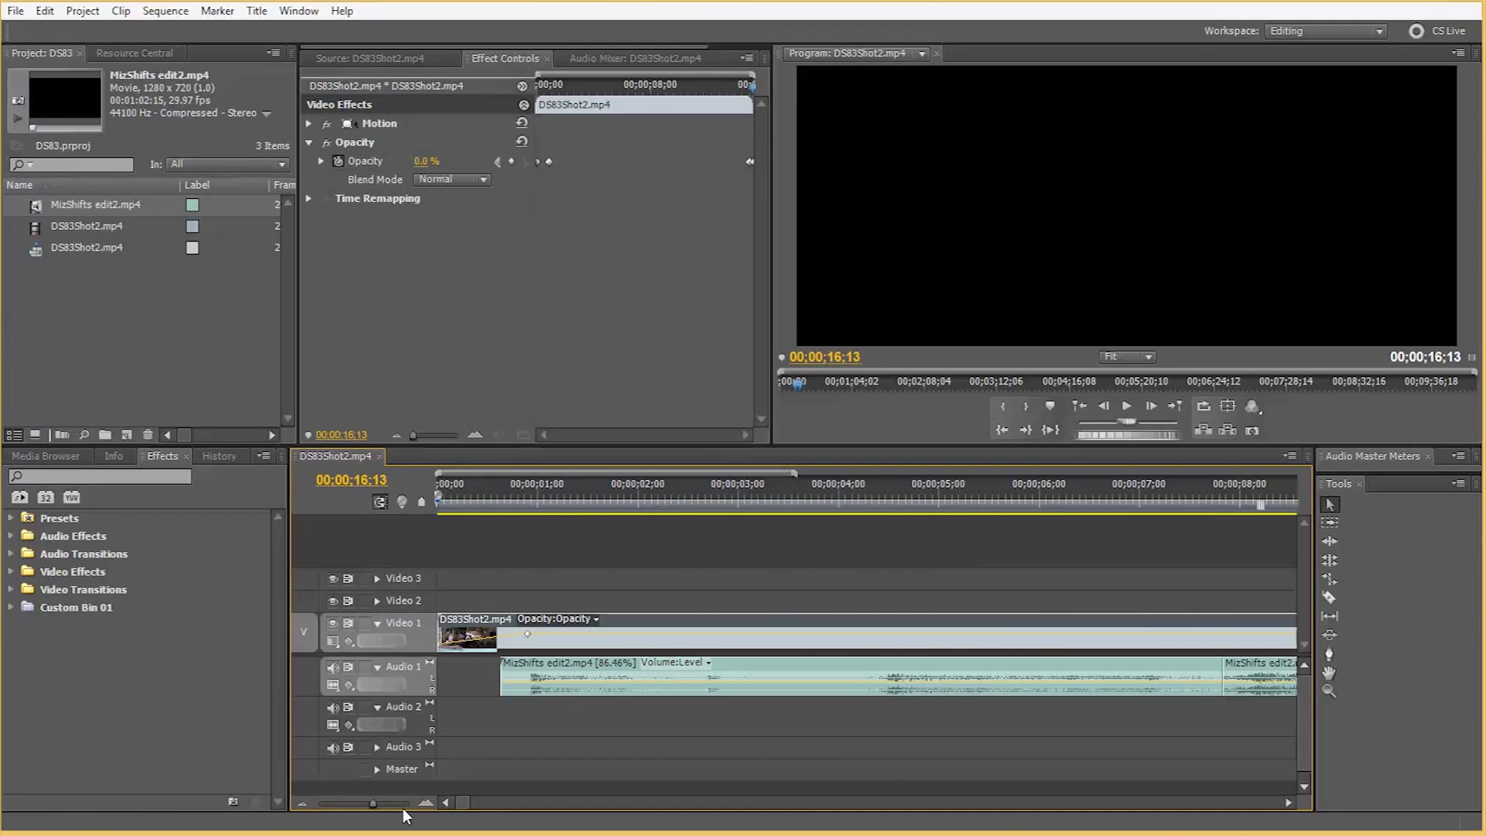
left_click(302, 803)
left_click(303, 803)
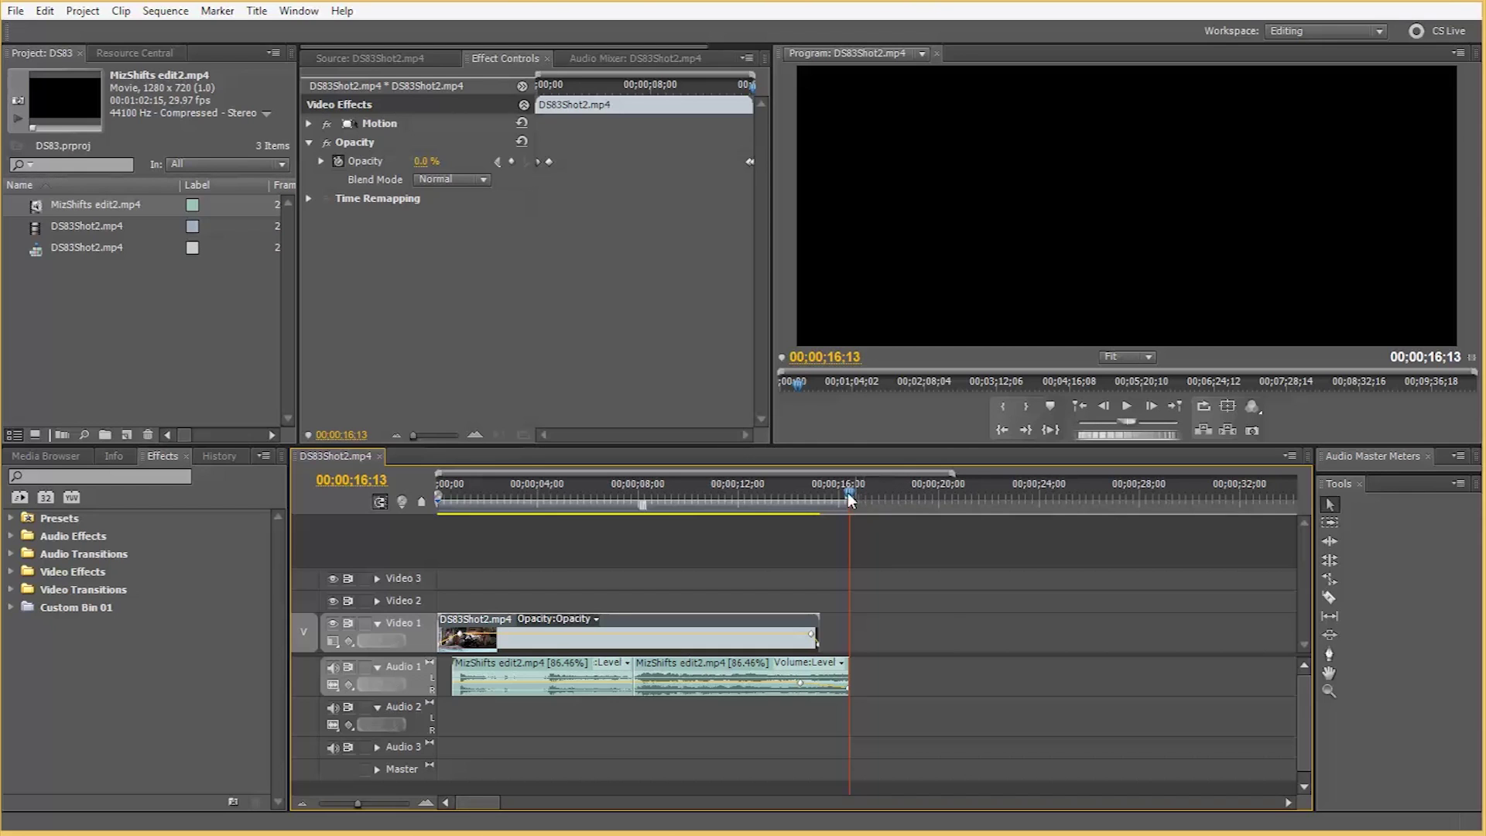
left_click_drag(848, 486, 2, 493)
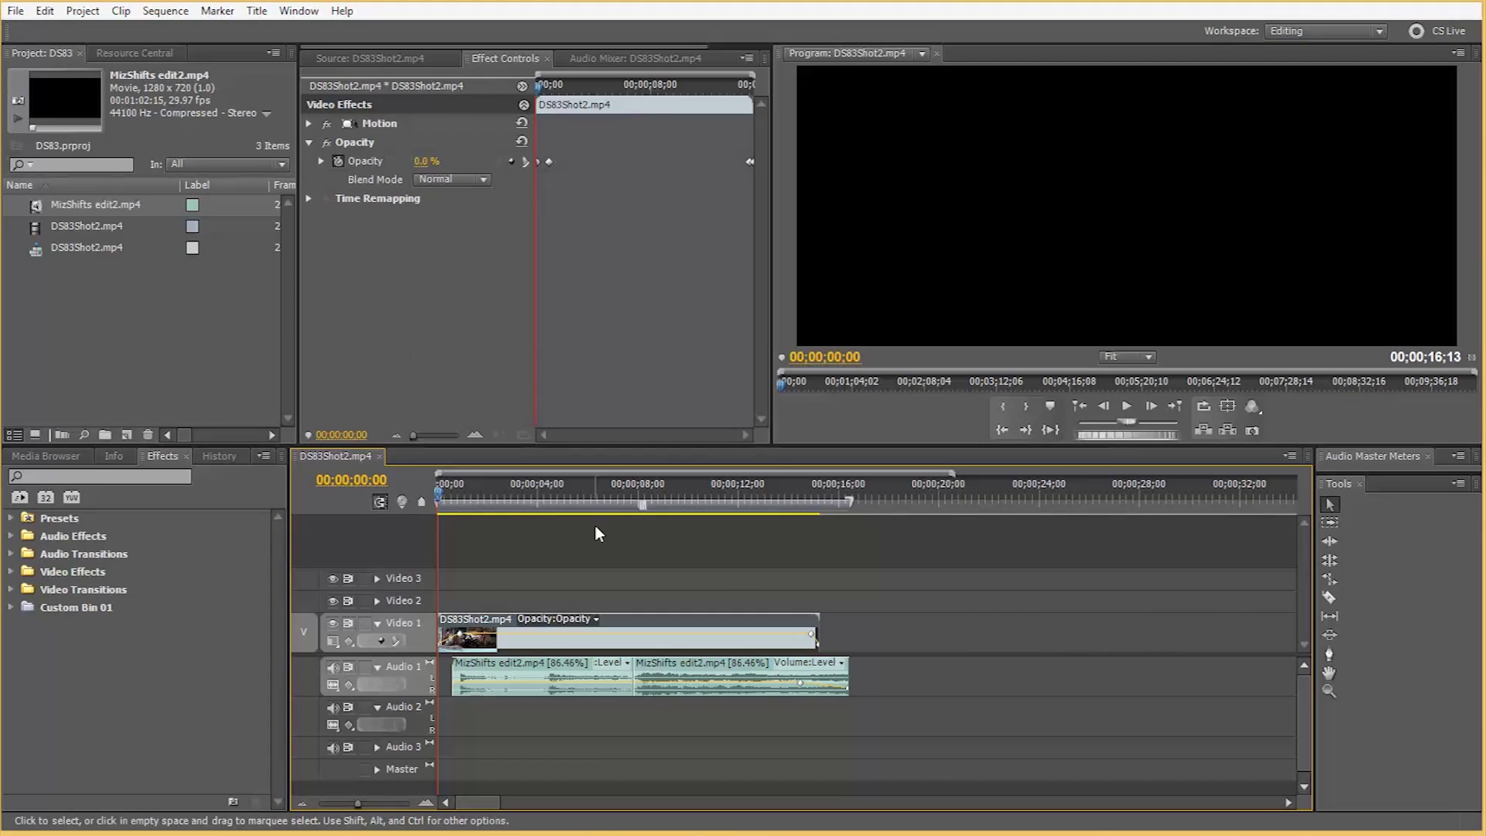
Bring up the File menu to start exporting.
left_click(17, 12)
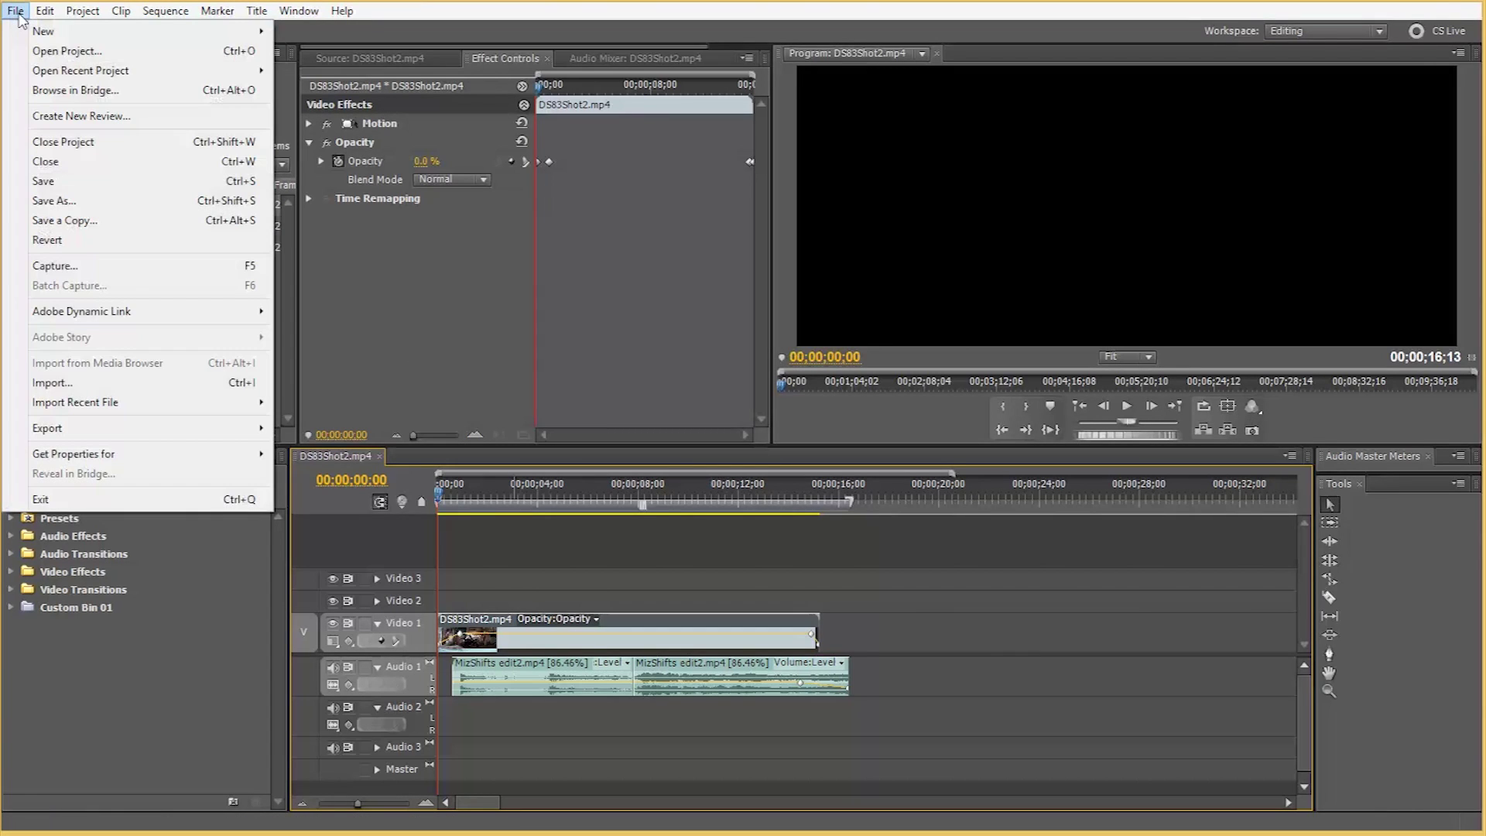
left_click(18, 14)
left_click(18, 14)
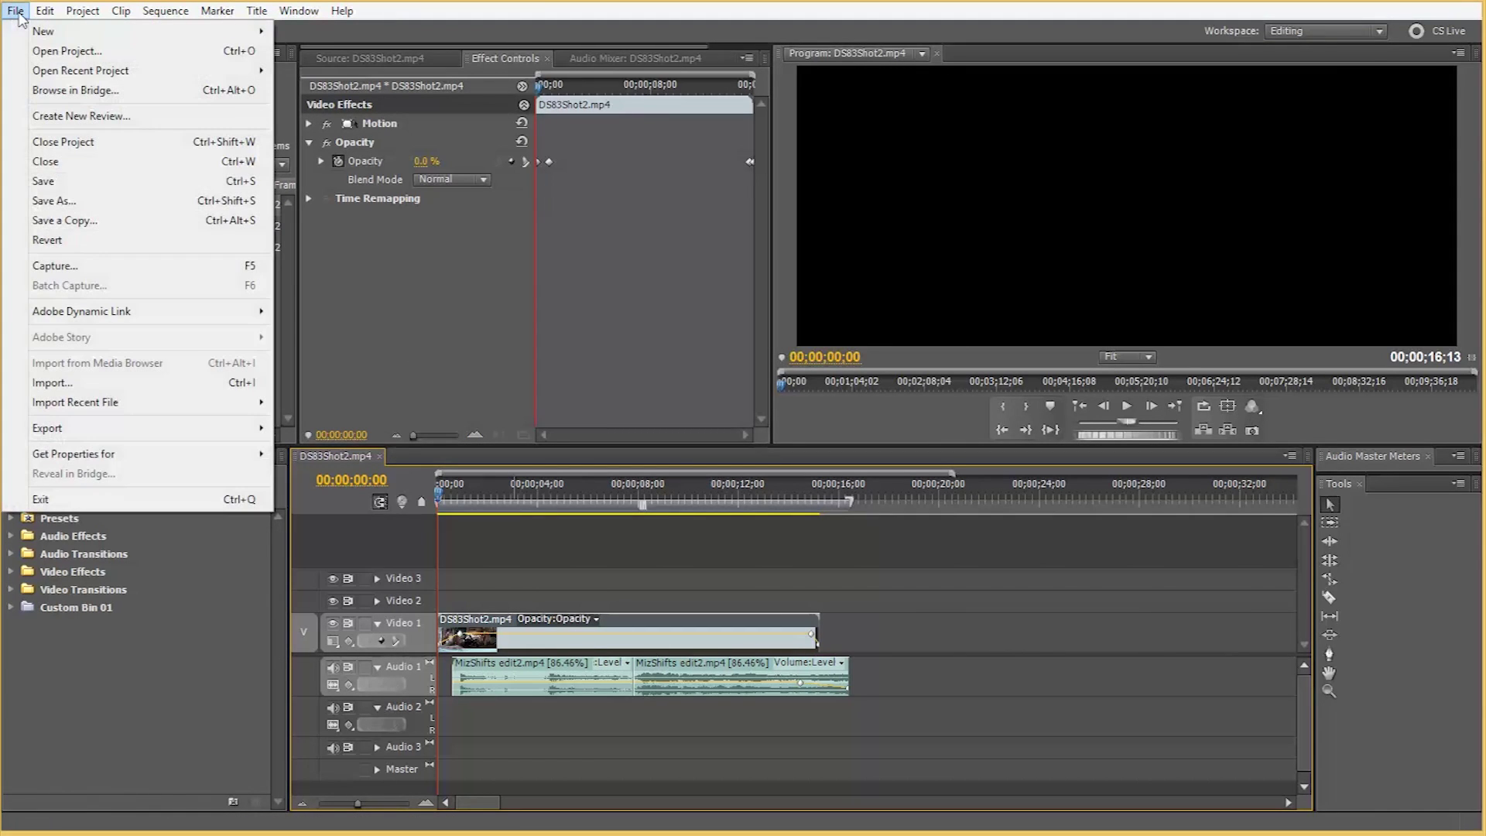